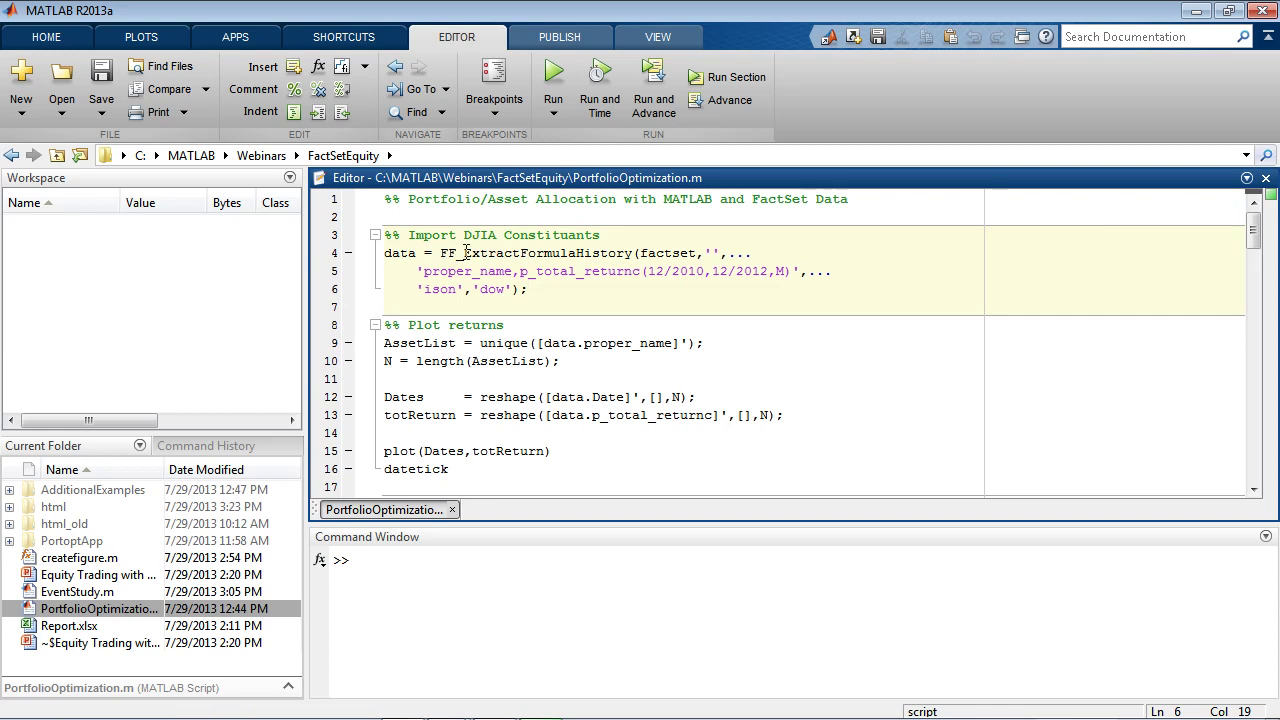
- Review the FactSet import on lines 4–6, then run the section to load the 1x30 'data' struct
scroll(480, 330, "up", 1)
scroll(500, 332, "up", 1)
left_click_drag(535, 288, 382, 250)
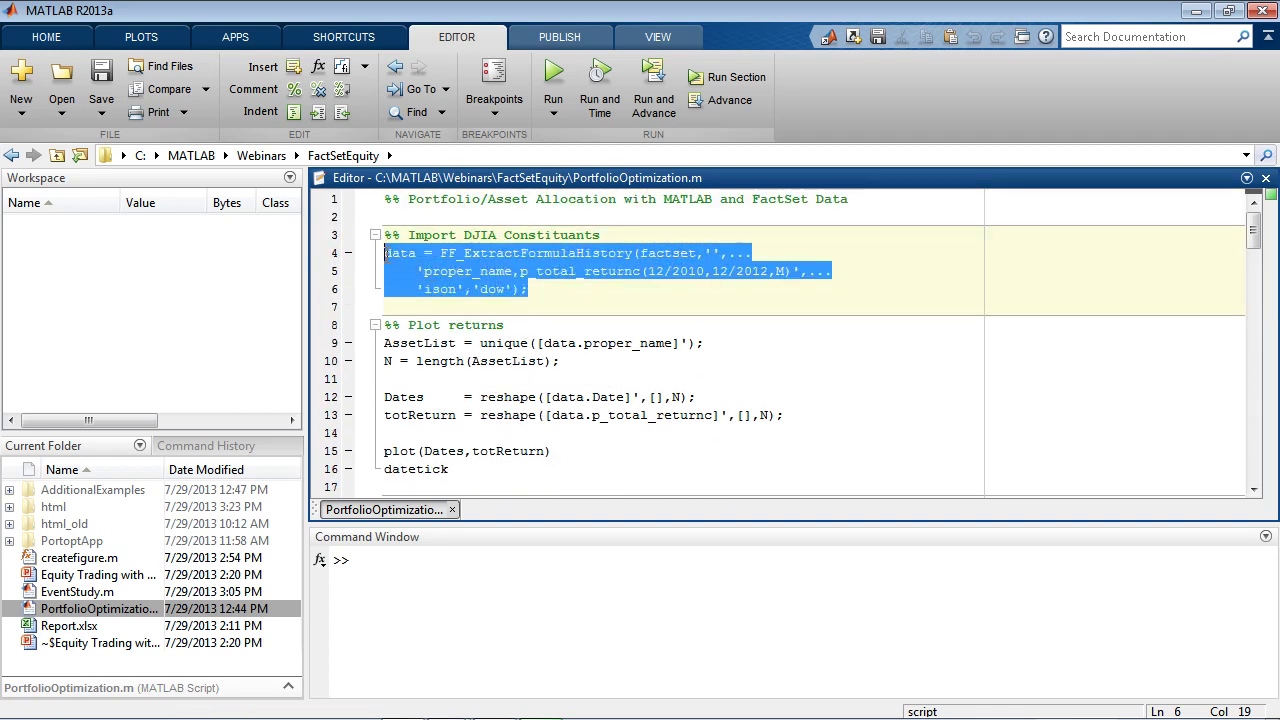
left_click(563, 285)
left_click_drag(641, 271, 537, 273)
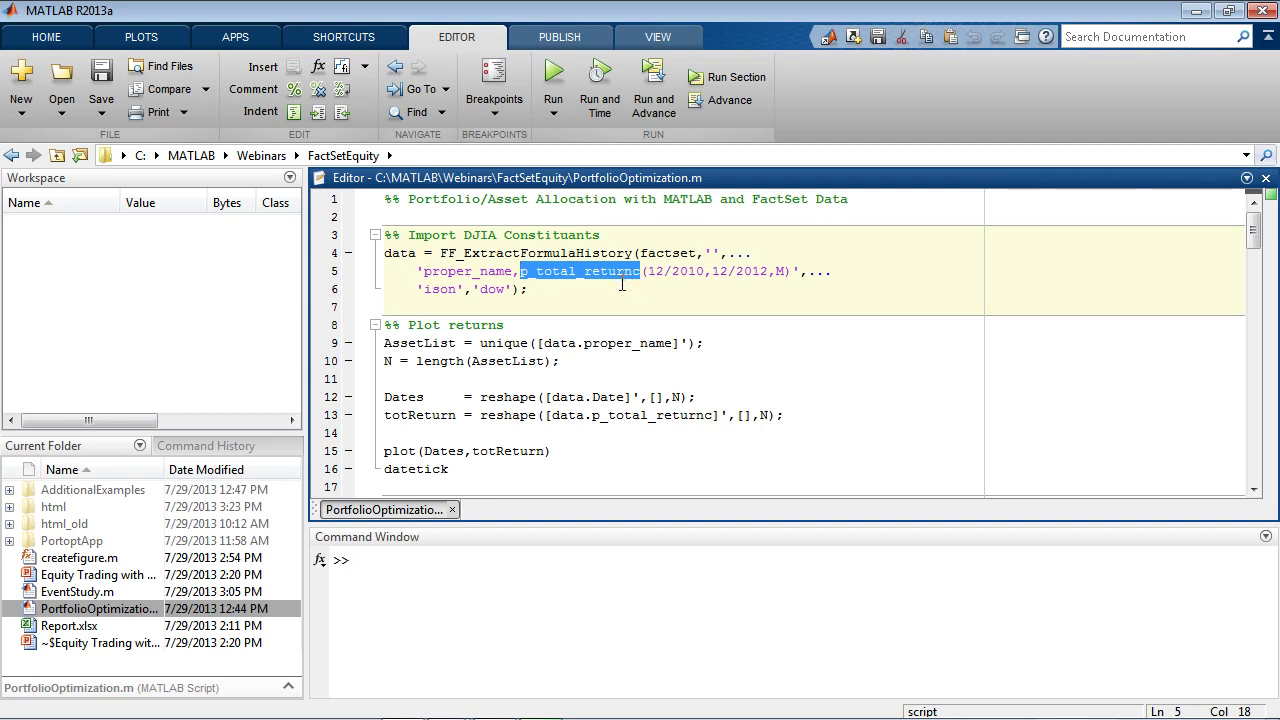
left_click(607, 287)
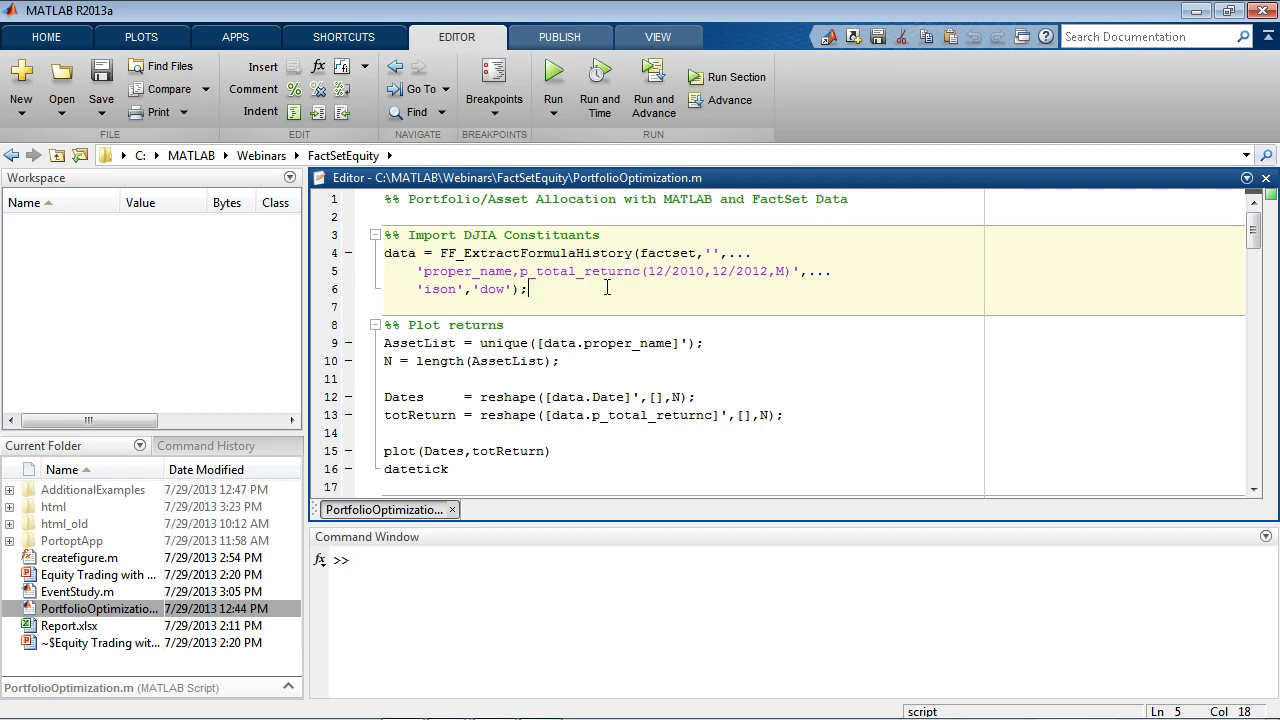
double_click(492, 289)
left_click(590, 289)
left_click(654, 90)
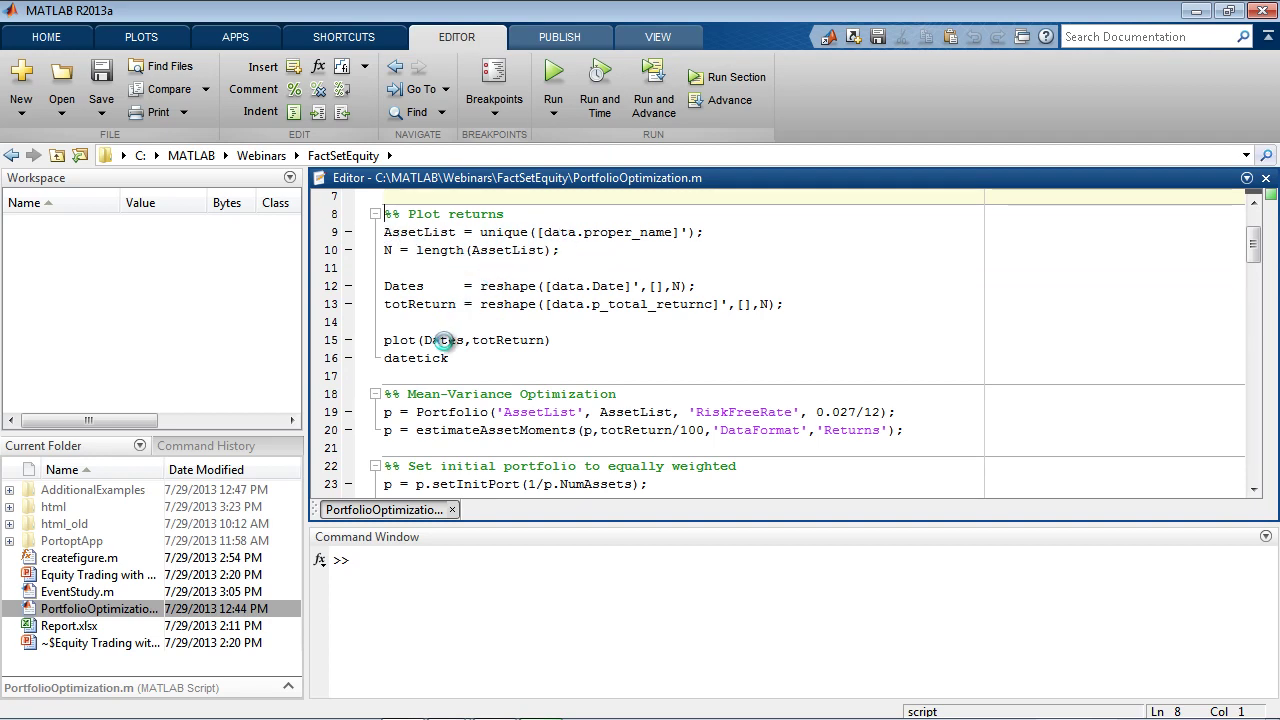
- Run Plot returns, inspect the maximized chart of 30 assets' total returns, then close it
left_click(643, 112)
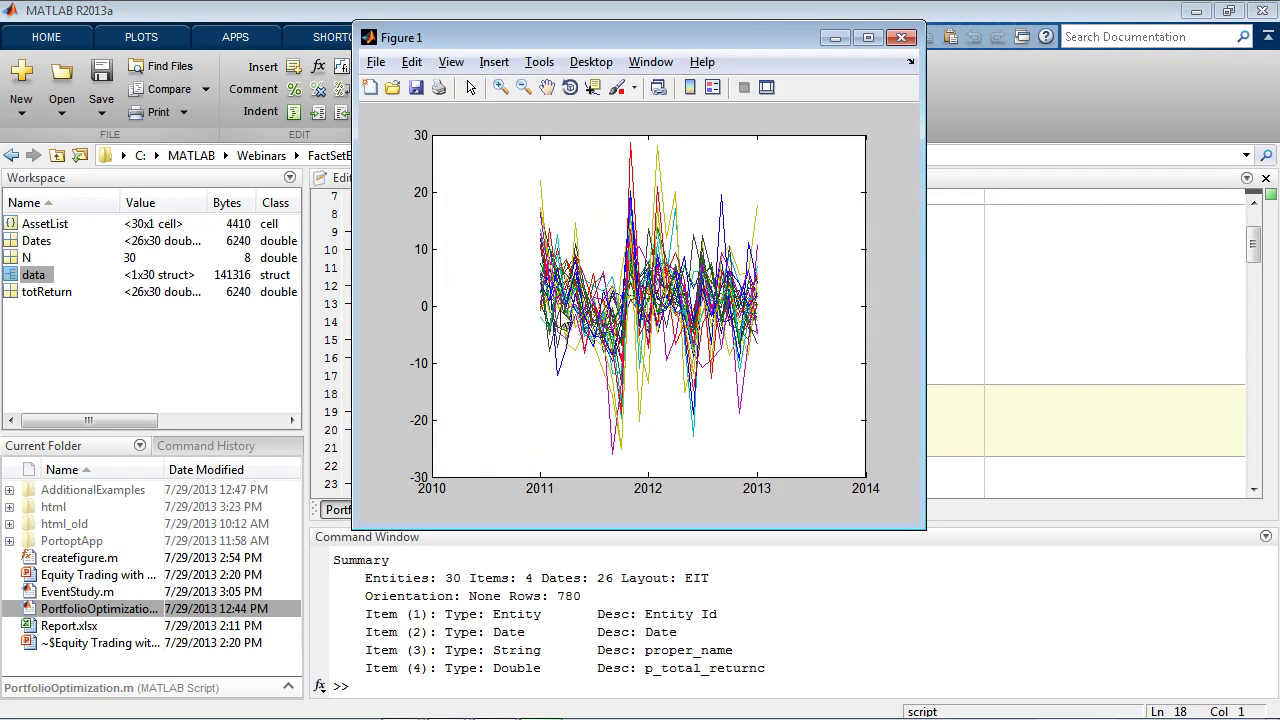
left_click(870, 38)
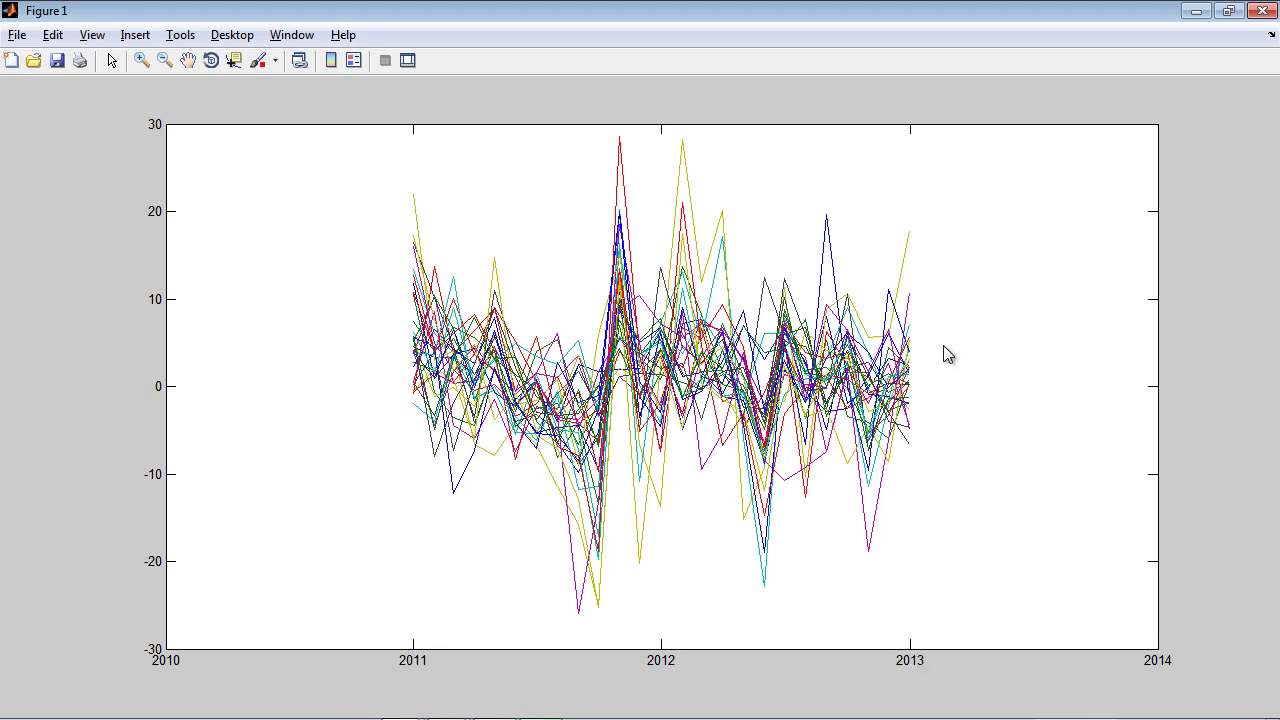
left_click(1262, 10)
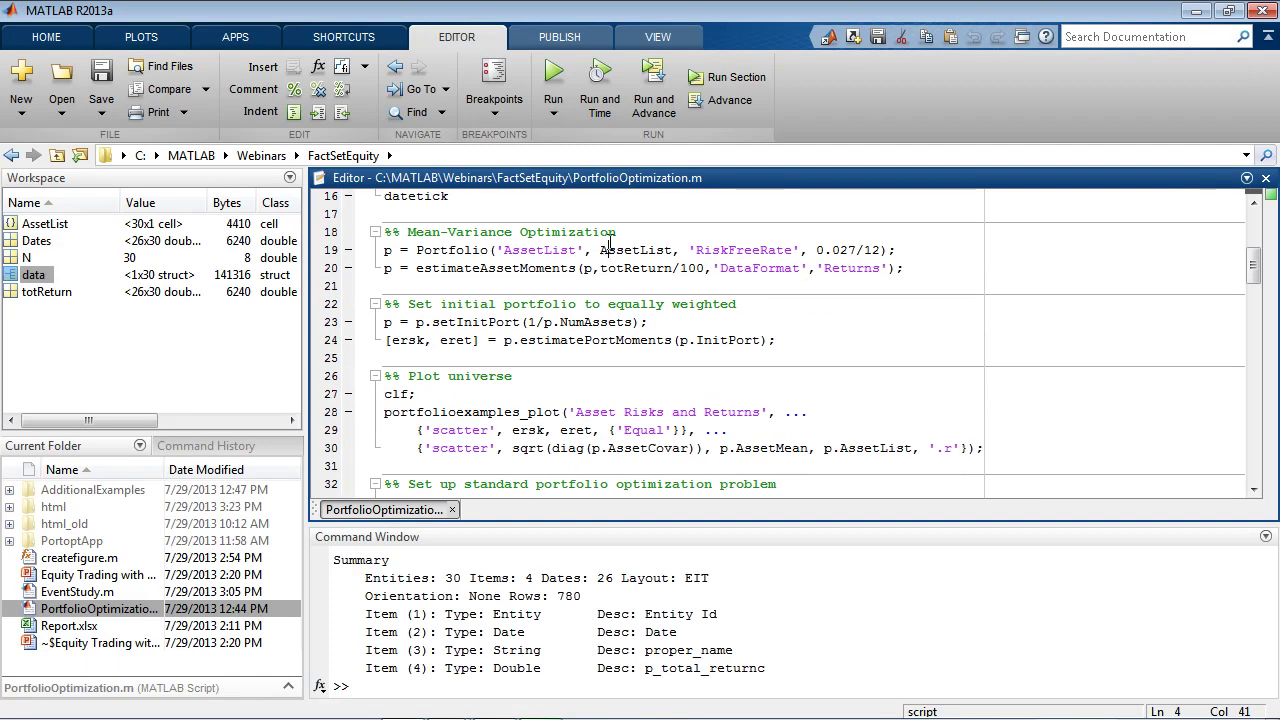
- Review the AssetList usage, the 0.027/12 risk-free rate on line 19 and monthly frequency M
left_click(606, 248)
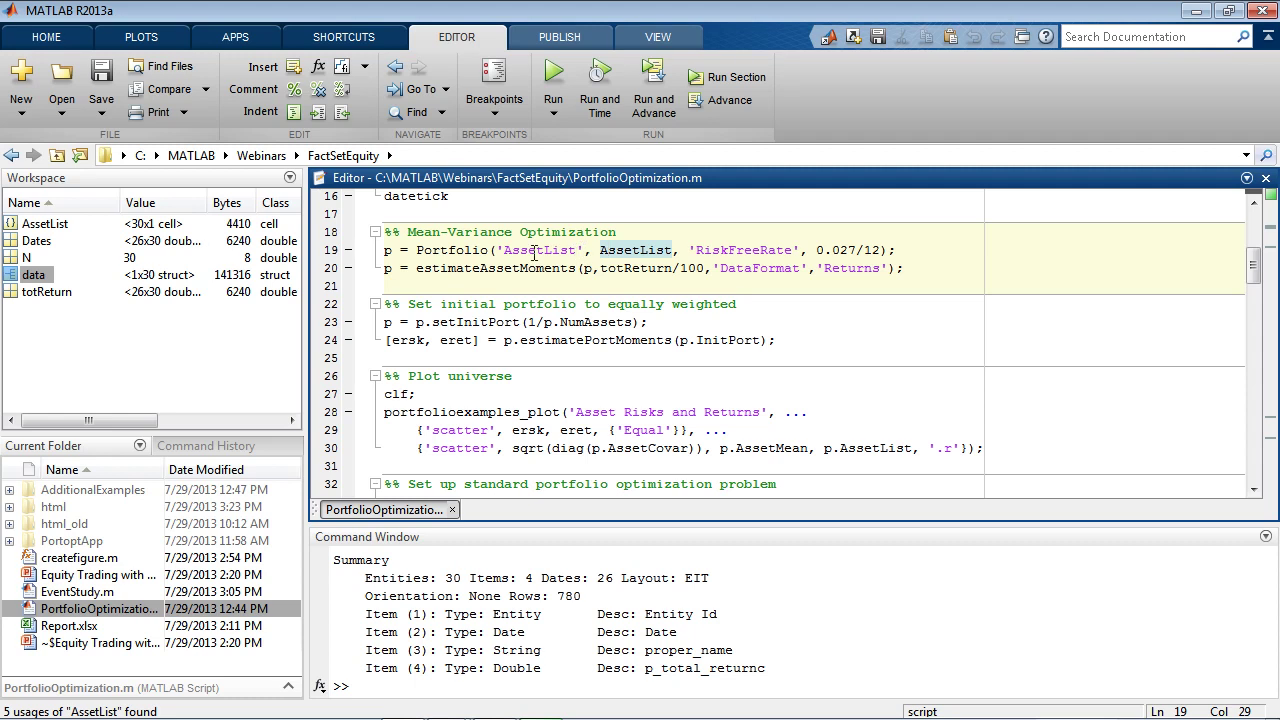
left_click_drag(882, 249, 817, 249)
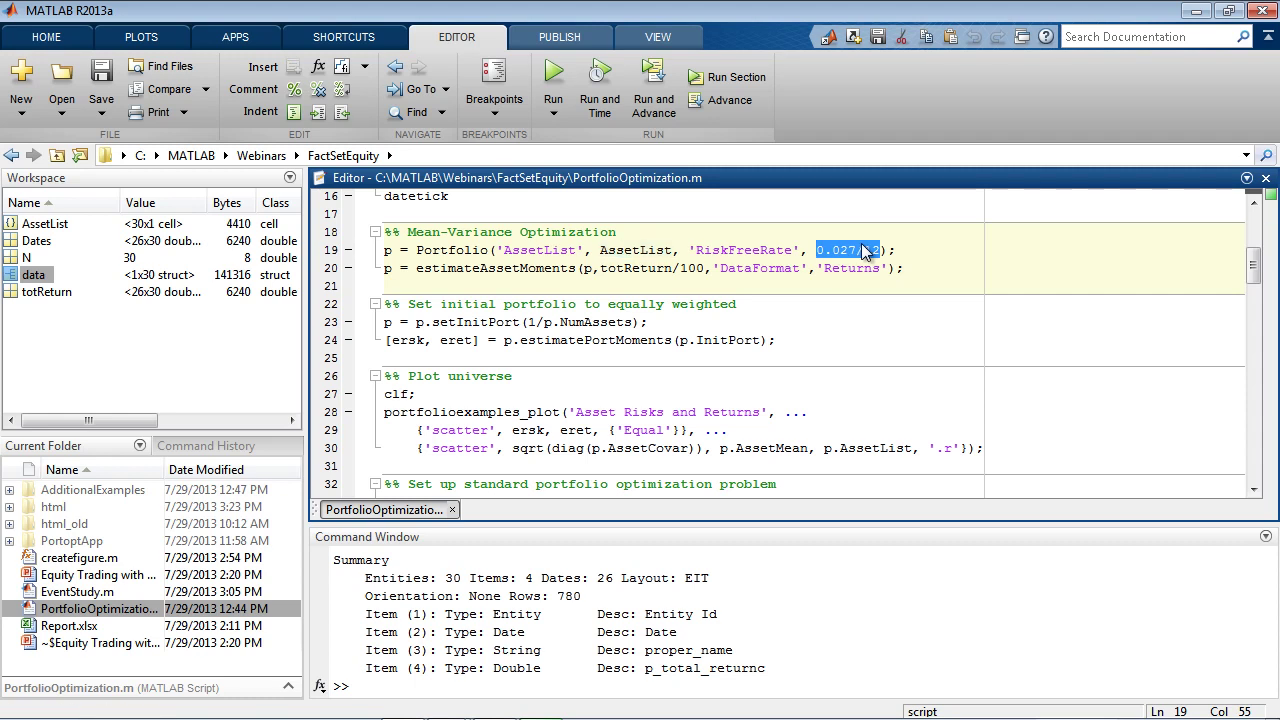
scroll(760, 258, "up", 4)
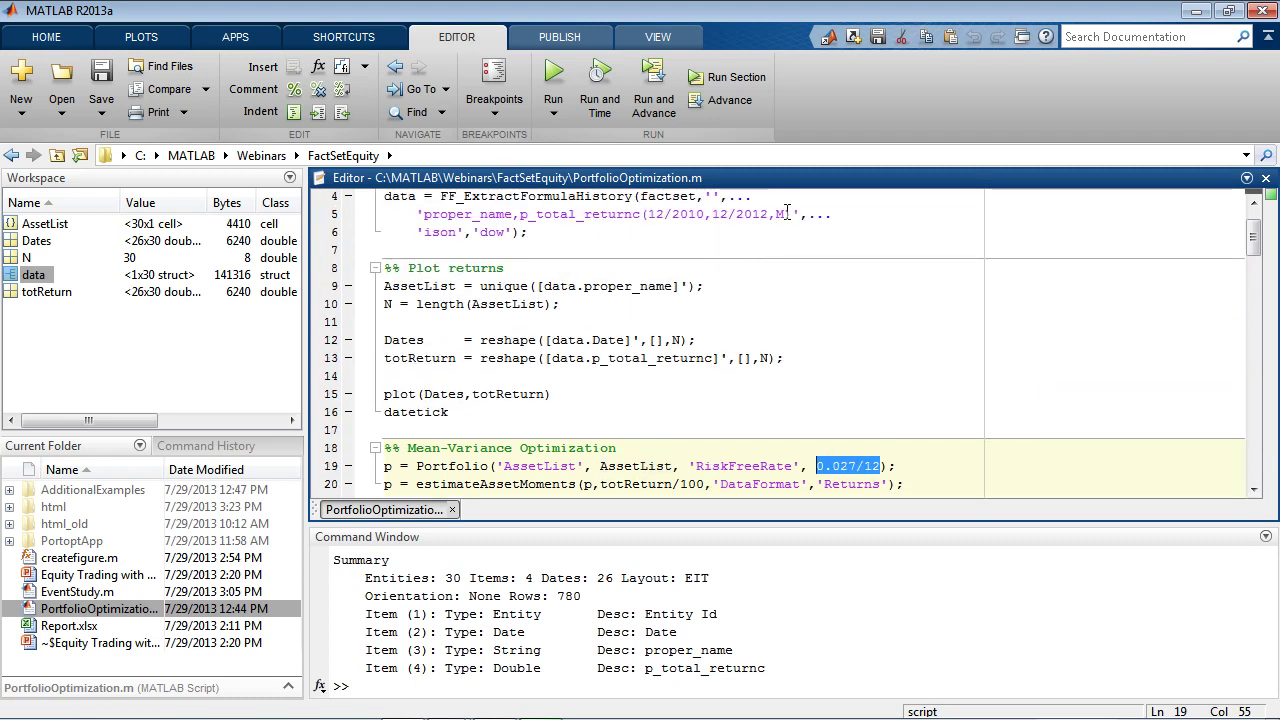
double_click(780, 213)
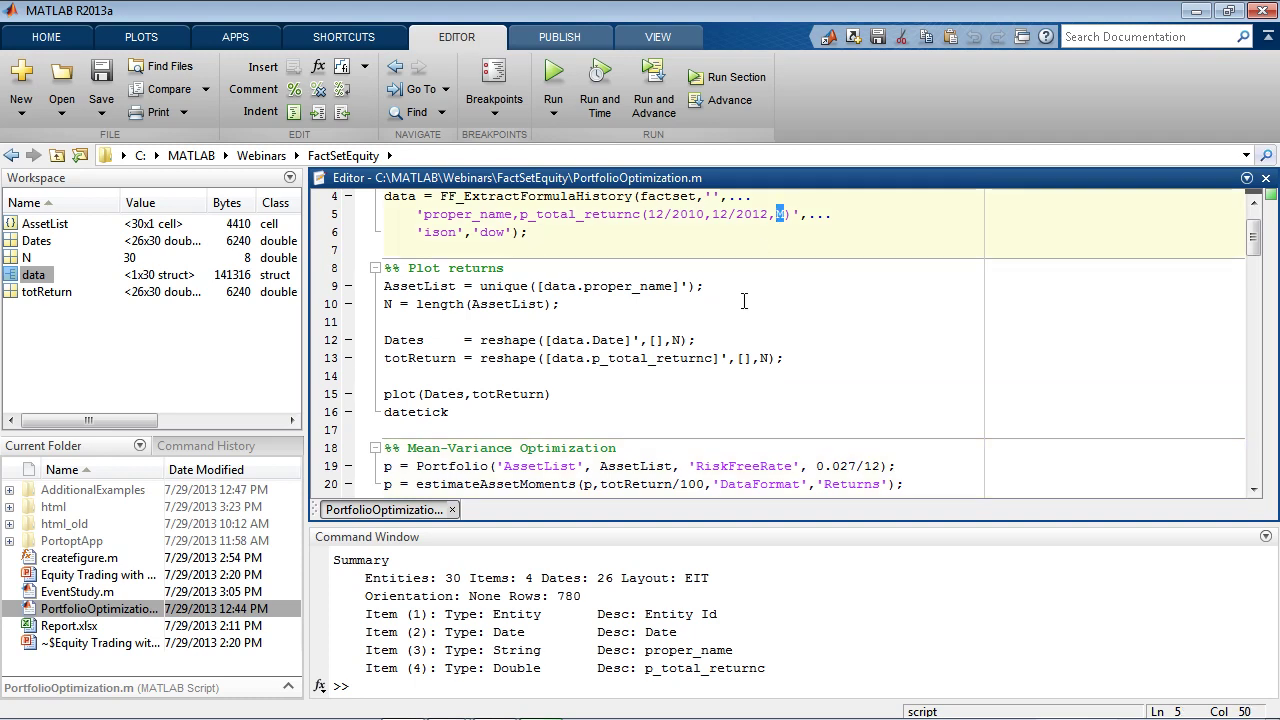
scroll(744, 301, "down", 4)
- Run the Mean-Variance Optimization section and display portfolio p's properties in the Command Window
left_click(578, 268)
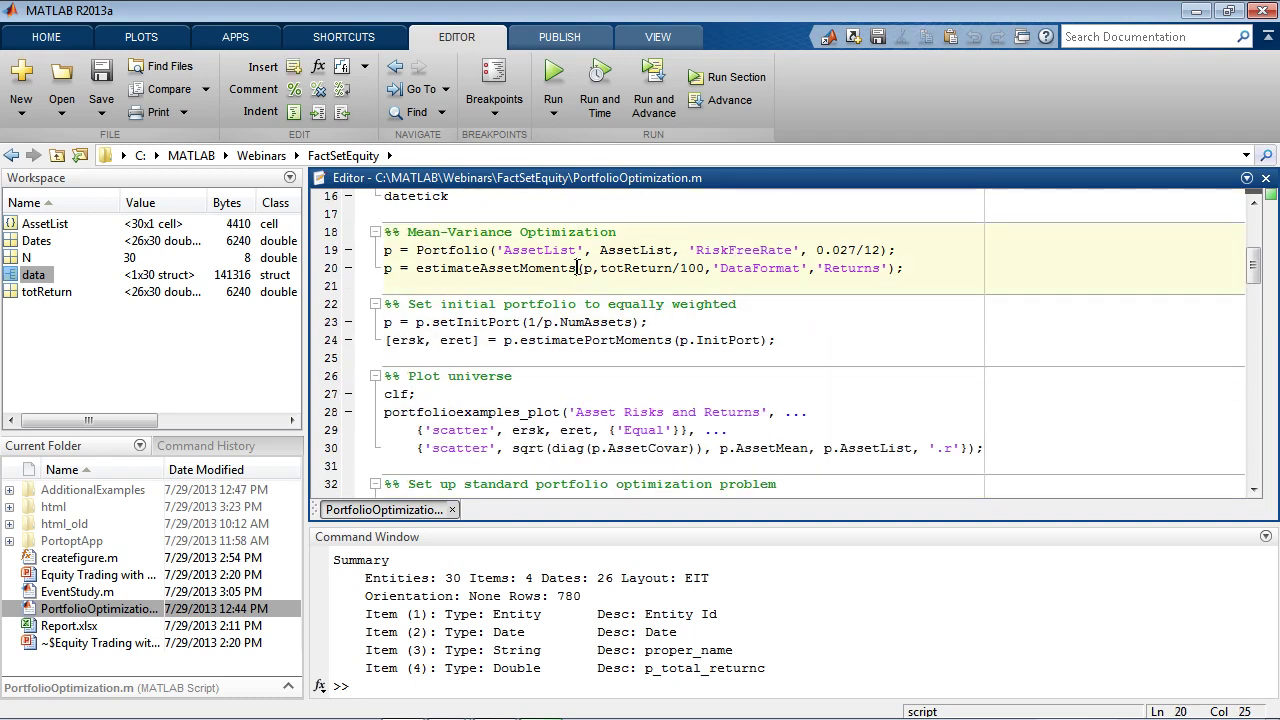
key("ctrl+shift+Return")
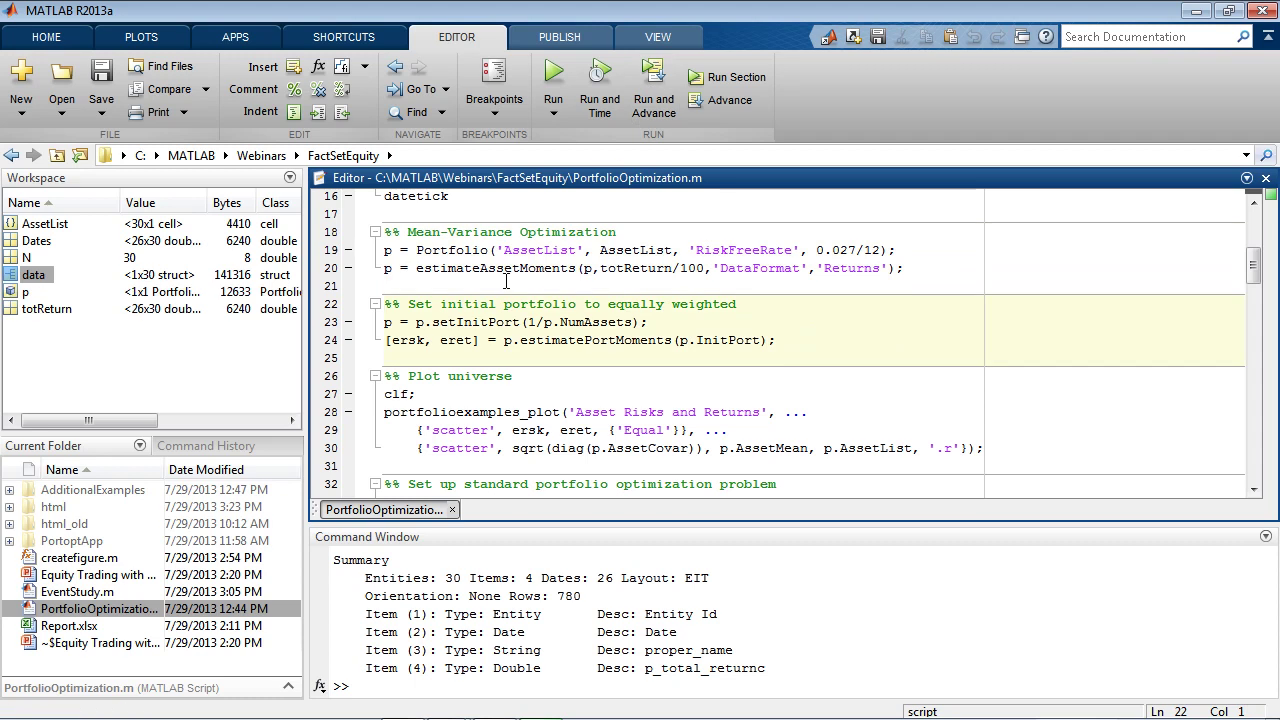
left_click(834, 628)
type("p]")
key("Return")
type("p")
key("Return")
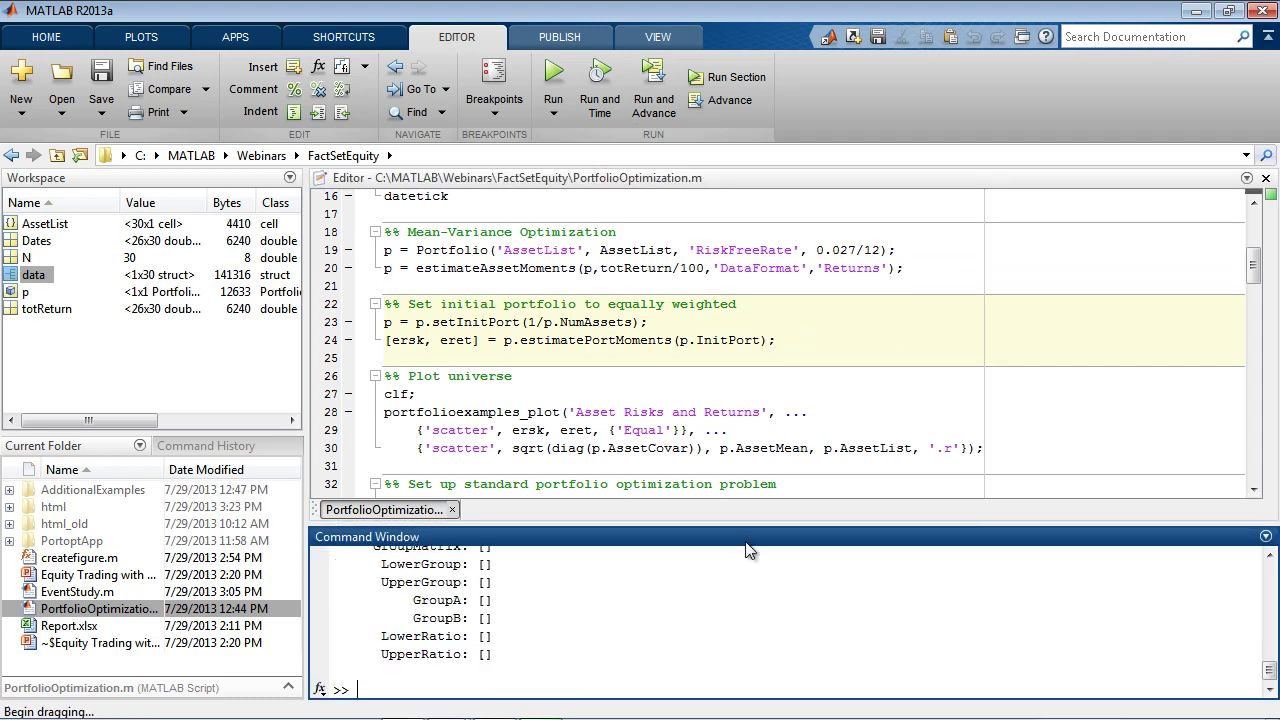
key("ctrl+shift+m")
- Scroll through p's properties, then list the Portfolio methods with methods(p)
scroll(560, 437, "up", 4)
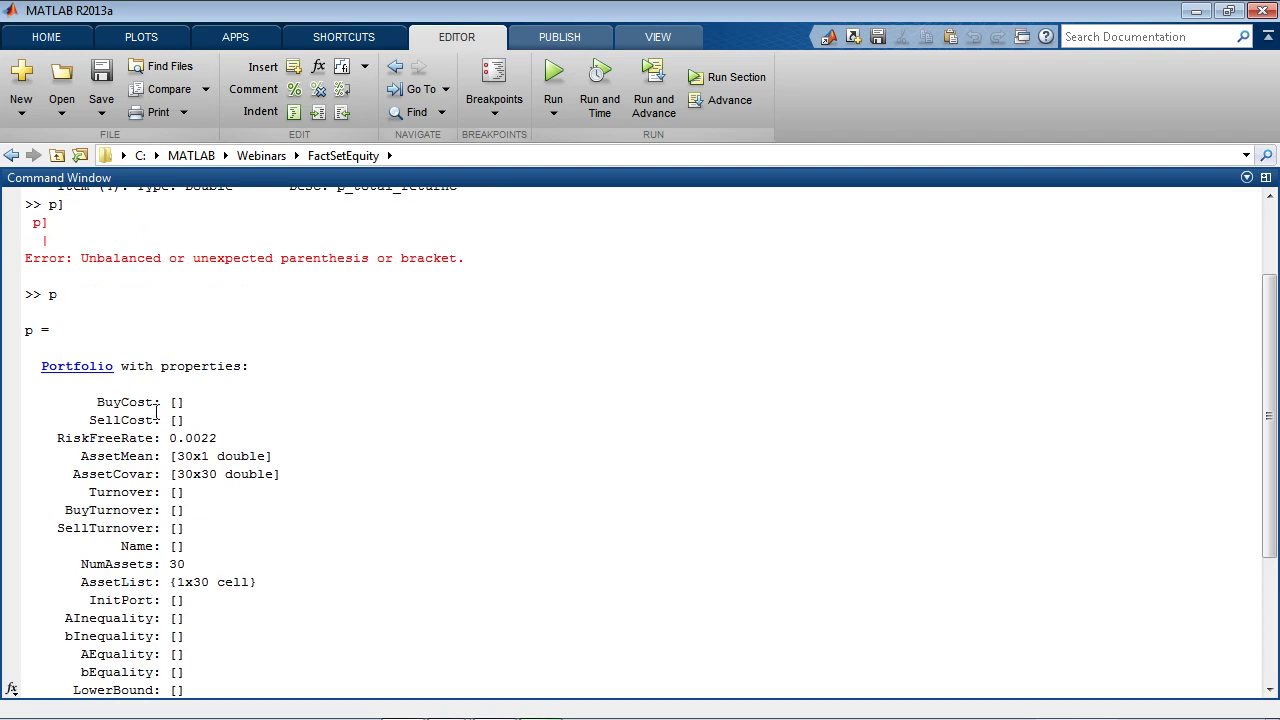
scroll(158, 412, "down", 2)
scroll(158, 420, "down", 1)
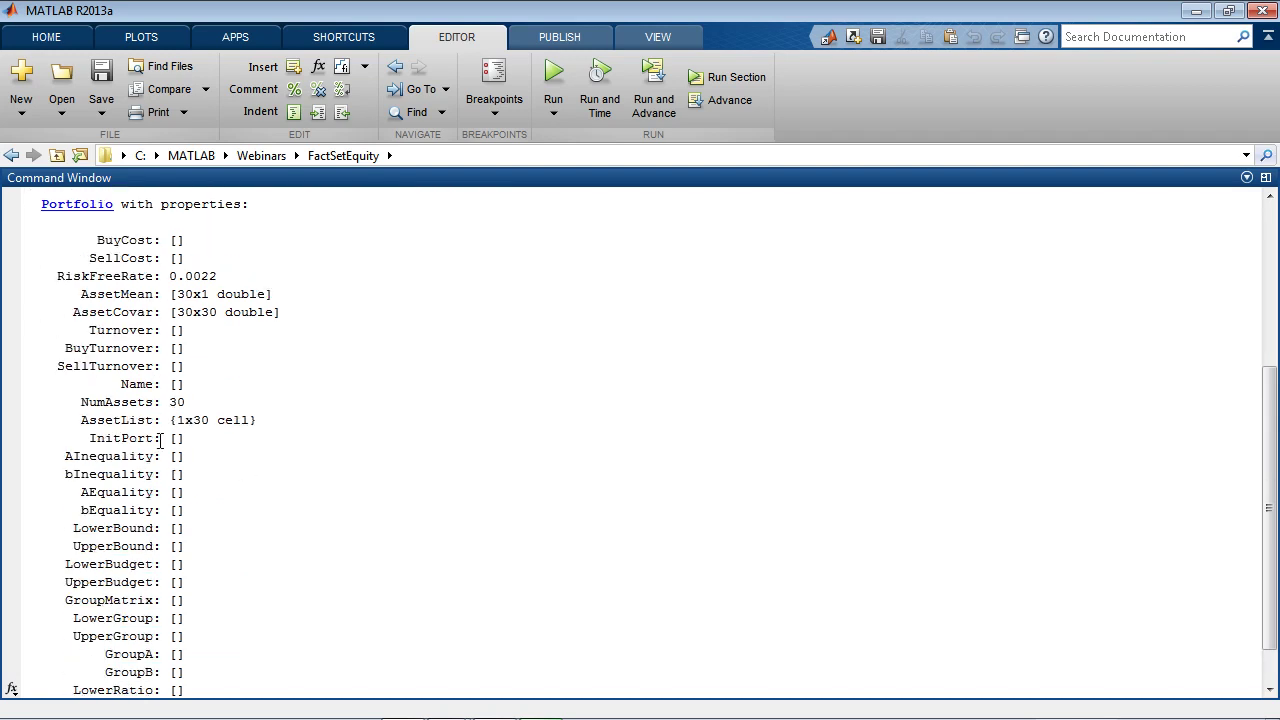
scroll(160, 438, "down", 1)
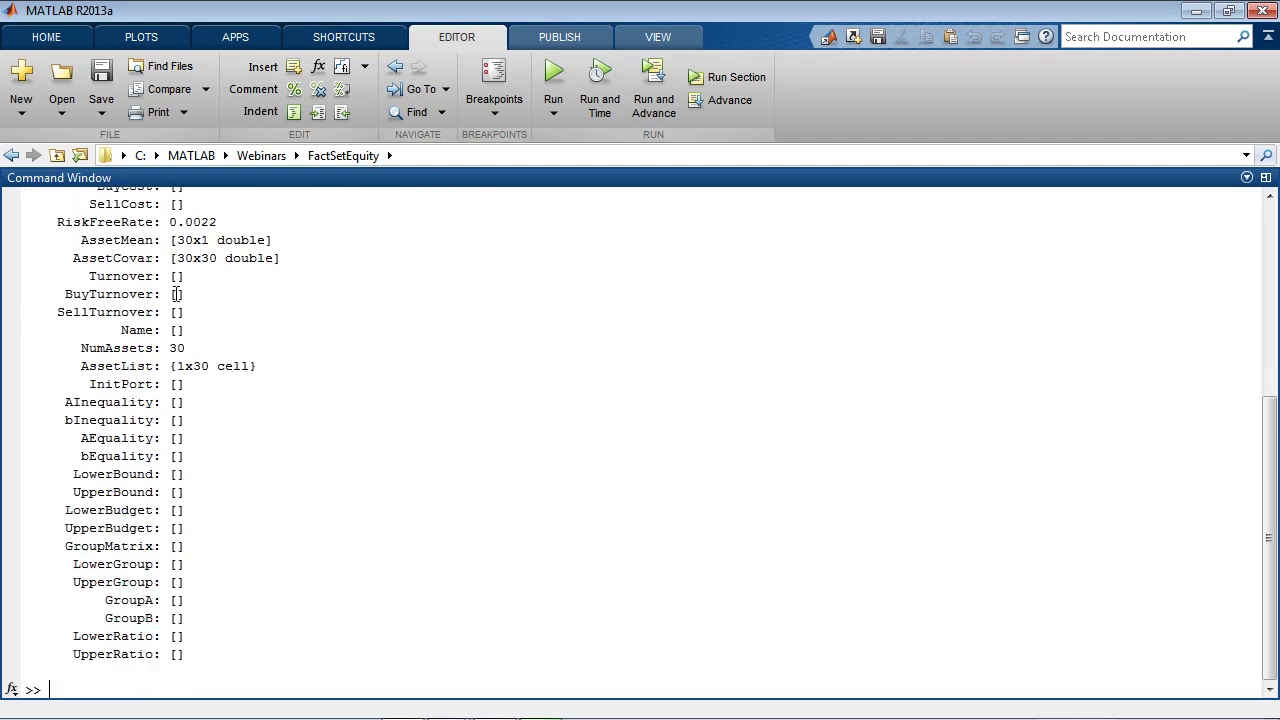
scroll(176, 294, "up", 1)
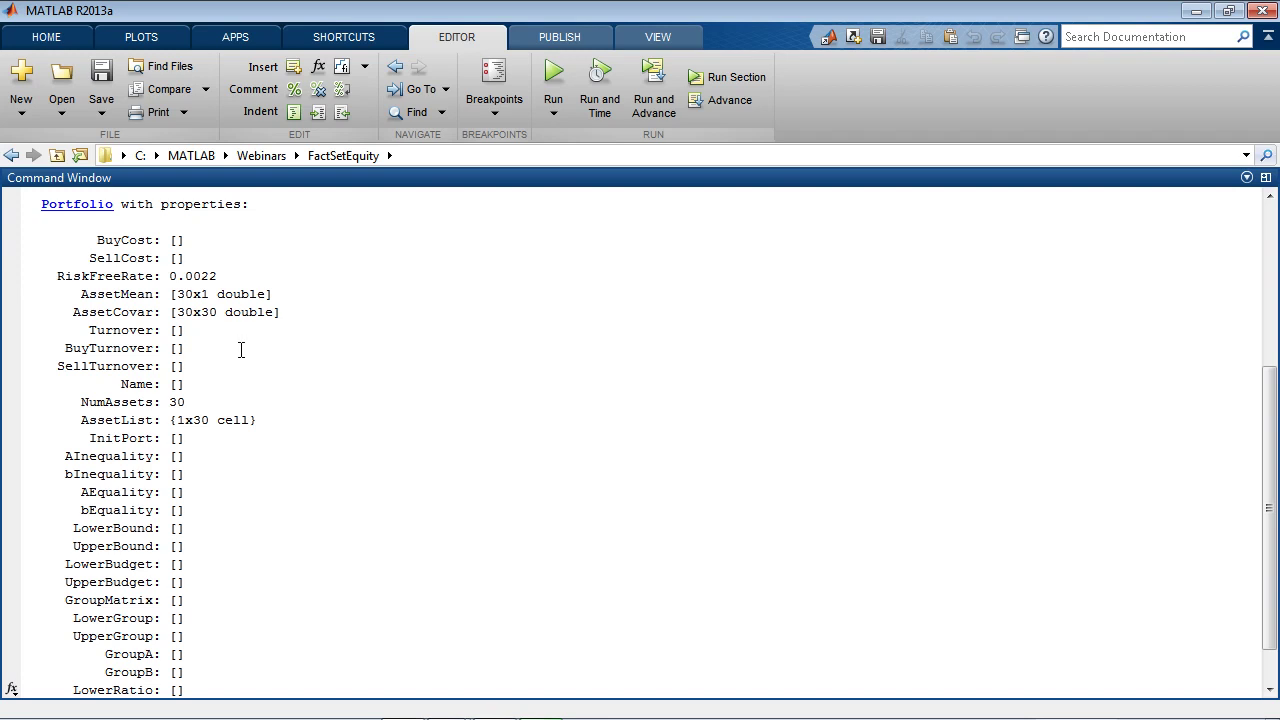
scroll(240, 351, "down", 1)
scroll(240, 351, "up", 3)
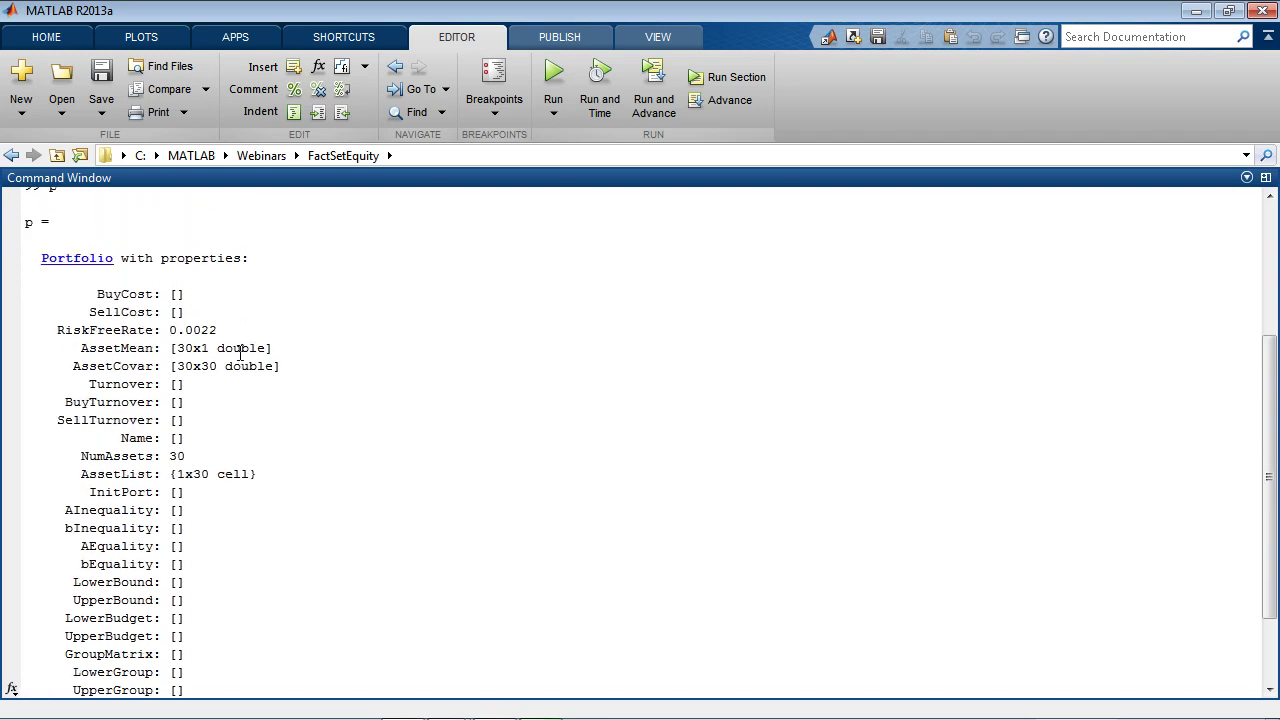
scroll(399, 447, "down", 1)
scroll(399, 446, "down", 2)
type("methods(p)")
key("Return")
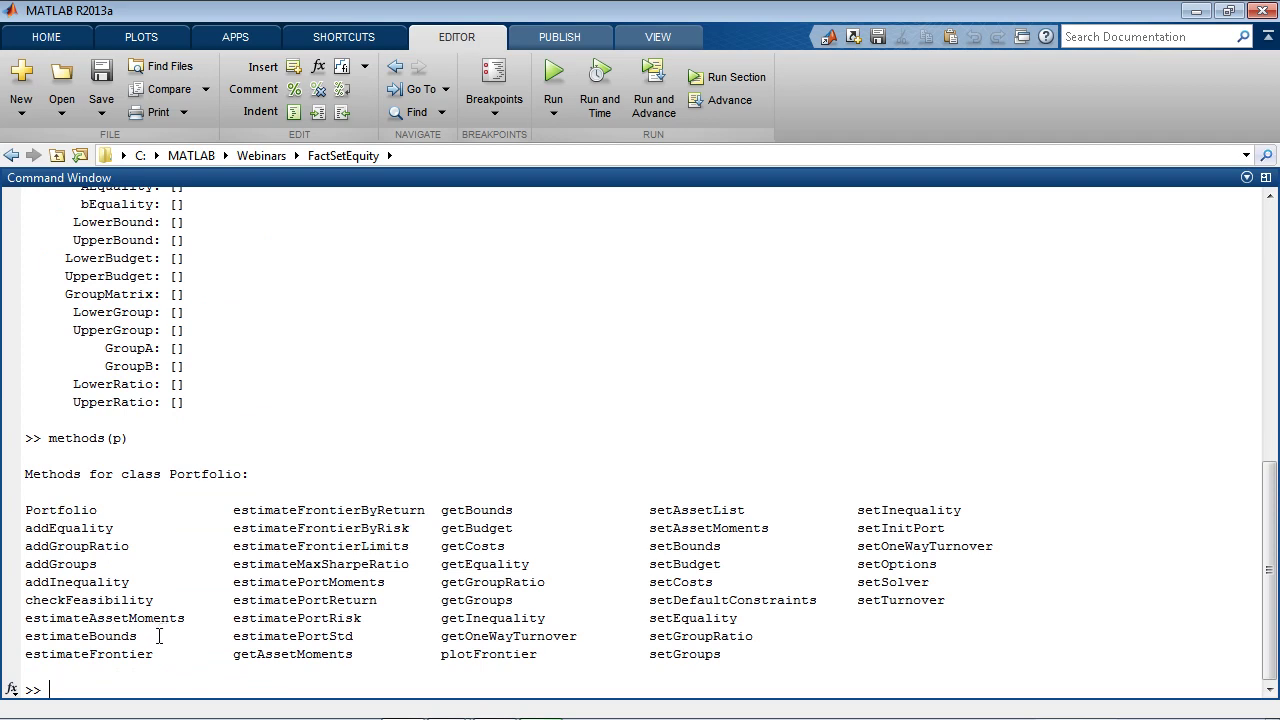
- Point out estimateFrontier and estimateMaxSharpeRatio, then restore the docked desktop layout
left_click_drag(158, 654, 27, 656)
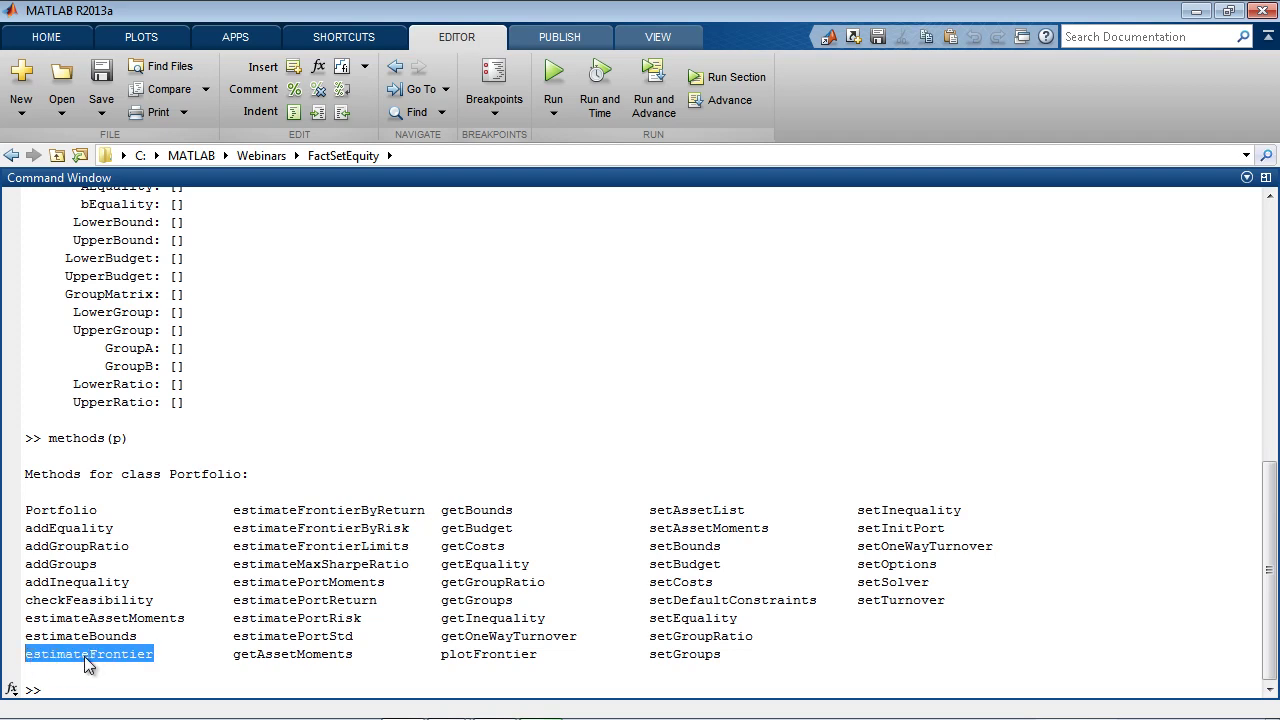
left_click_drag(410, 570, 230, 568)
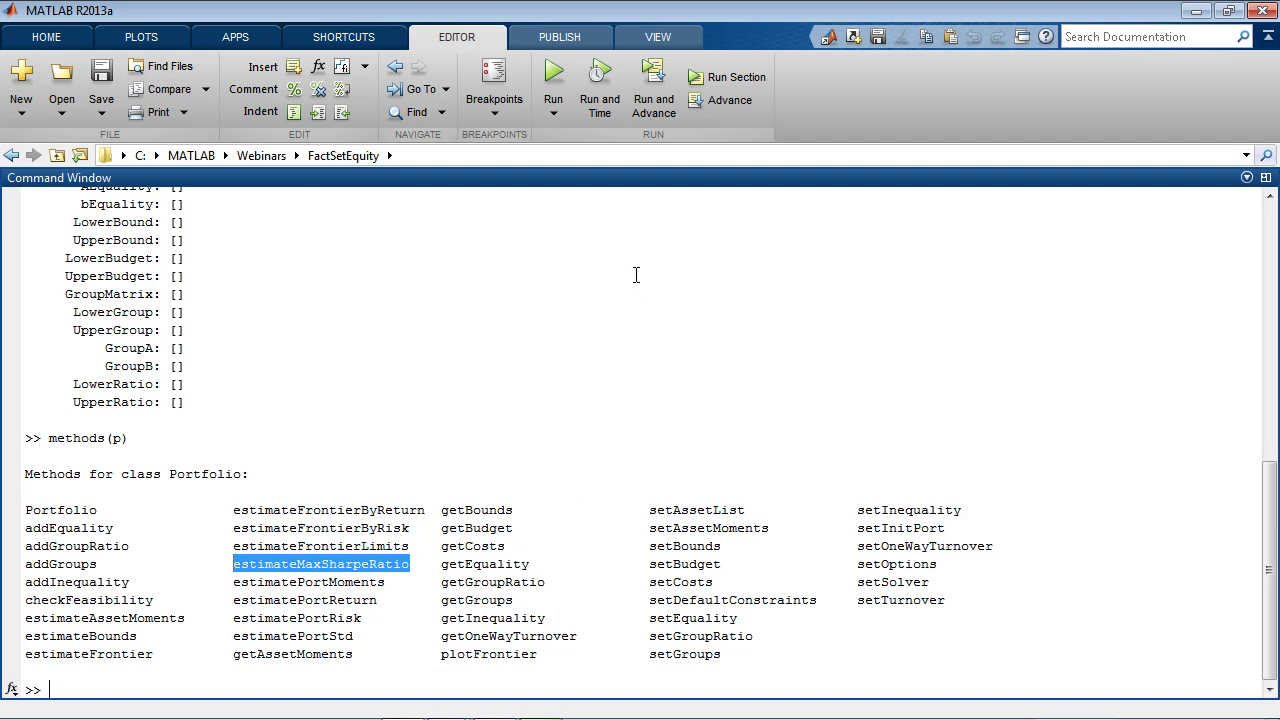
double_click(603, 182)
- Review setInitPort and estimatePortMoments on lines 23–24, then run the section, giving ersk 0.0392 and eret 0.0098
left_click(566, 267)
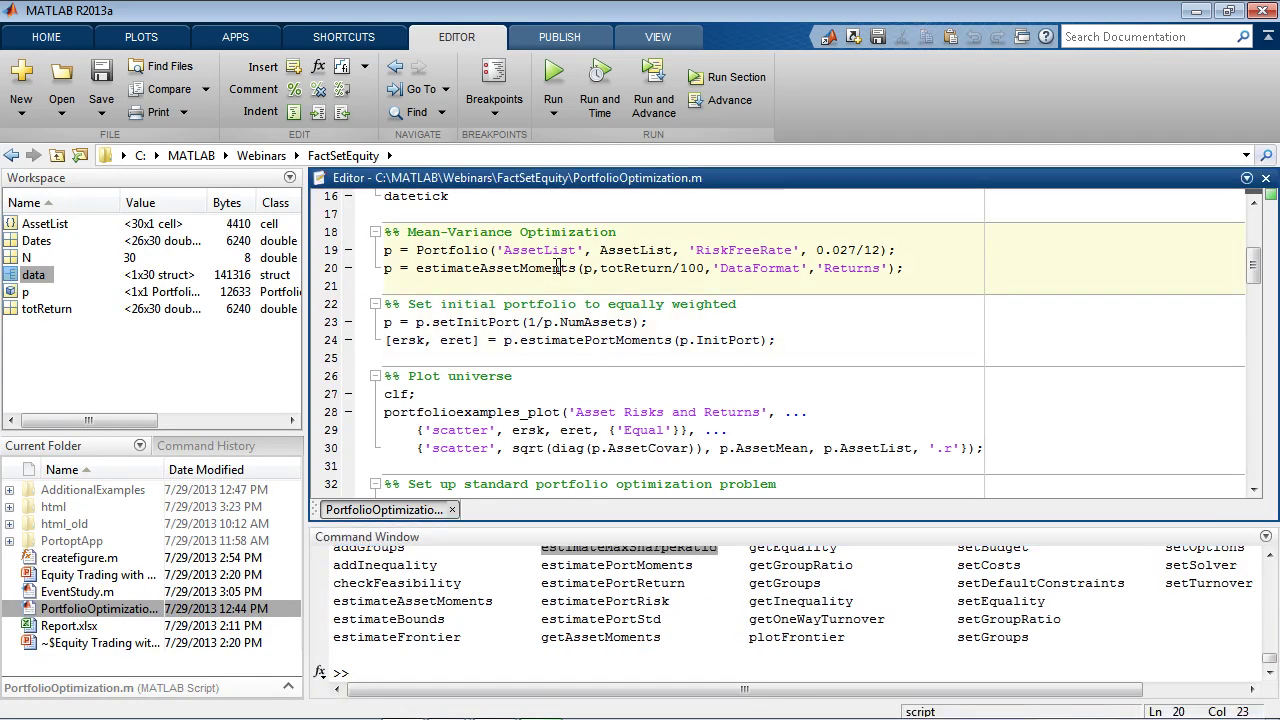
left_click(506, 304)
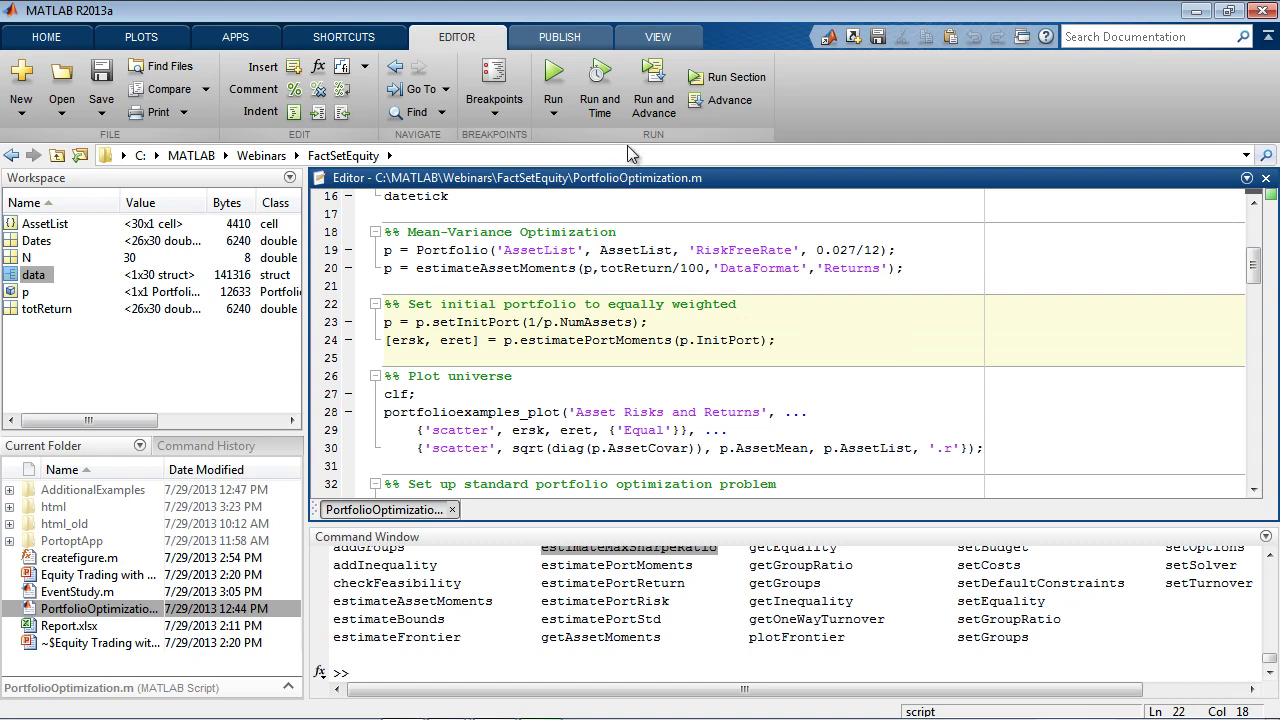
key("Up")
key("Up")
key("Up")
left_click(578, 322)
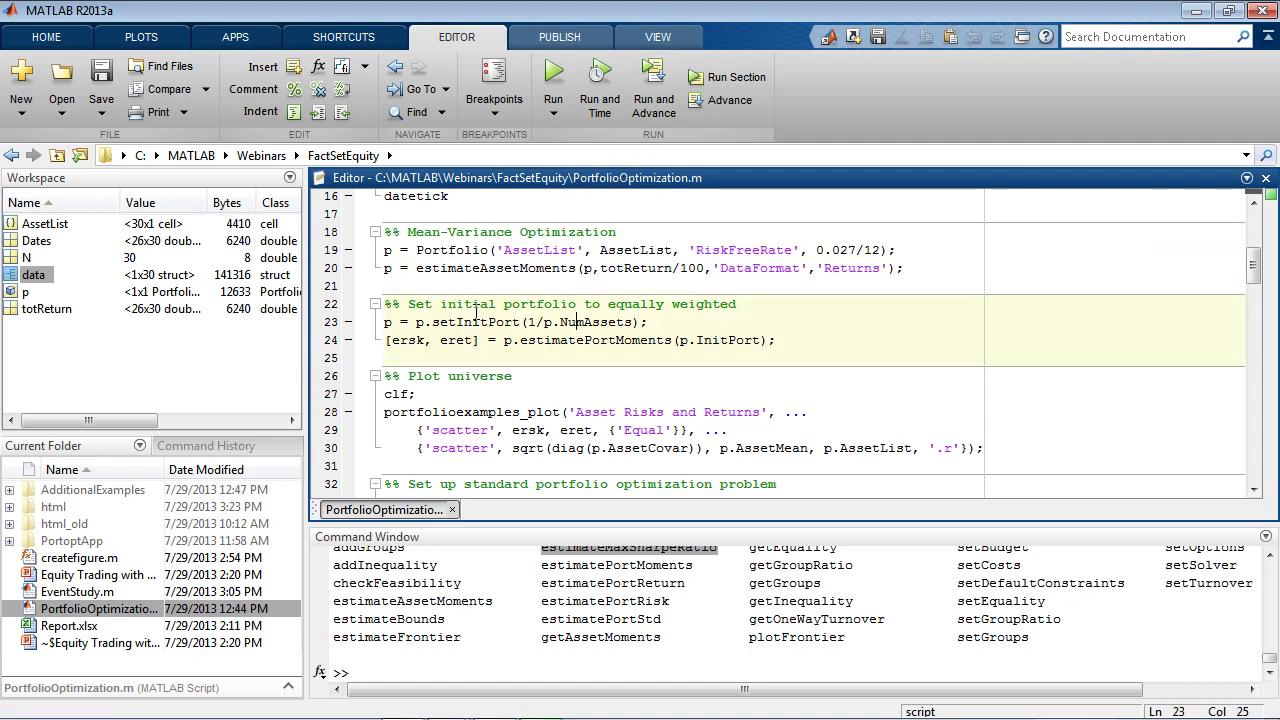
left_click_drag(639, 322, 416, 322)
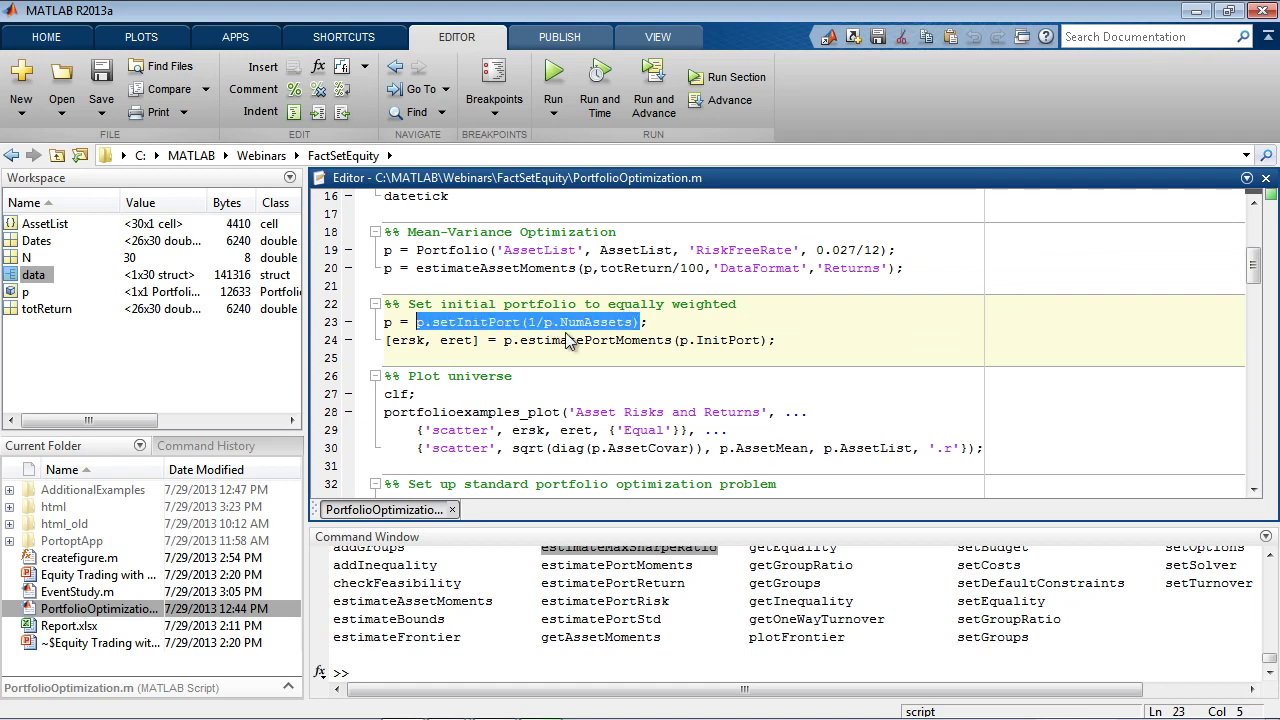
left_click_drag(761, 341, 505, 345)
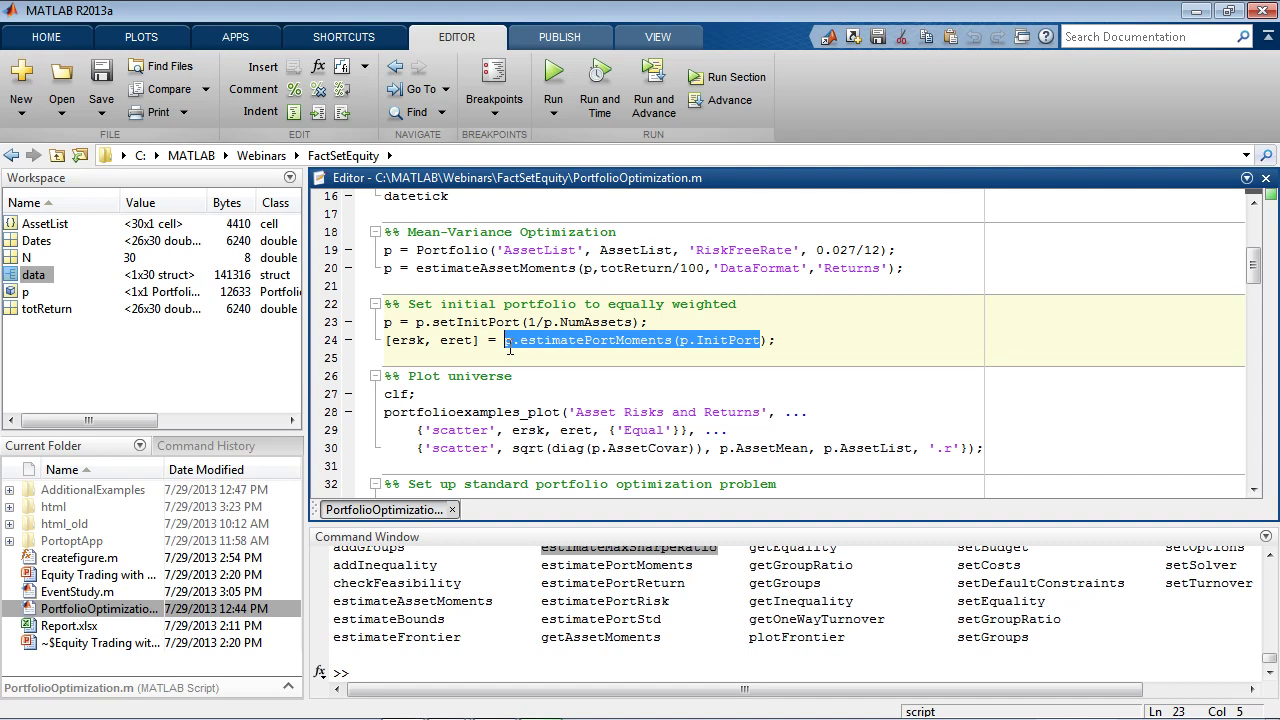
scroll(696, 302, "down", 1)
left_click(460, 344)
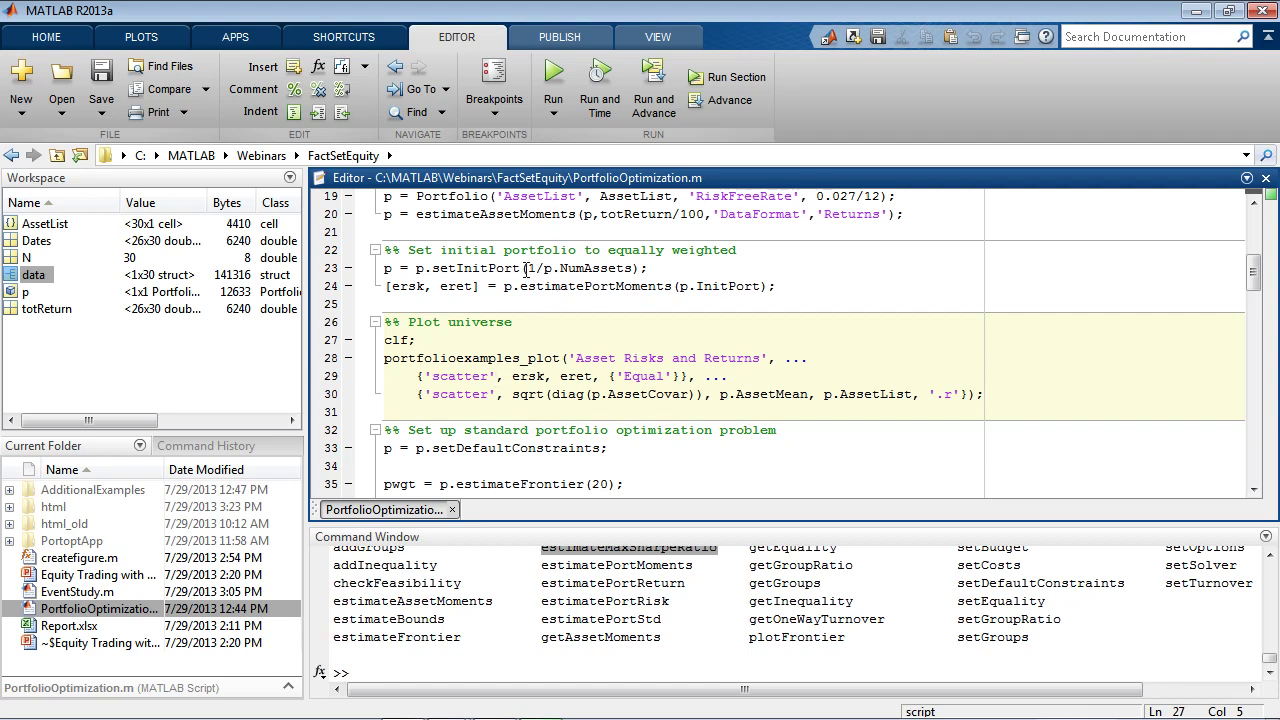
left_click(656, 90)
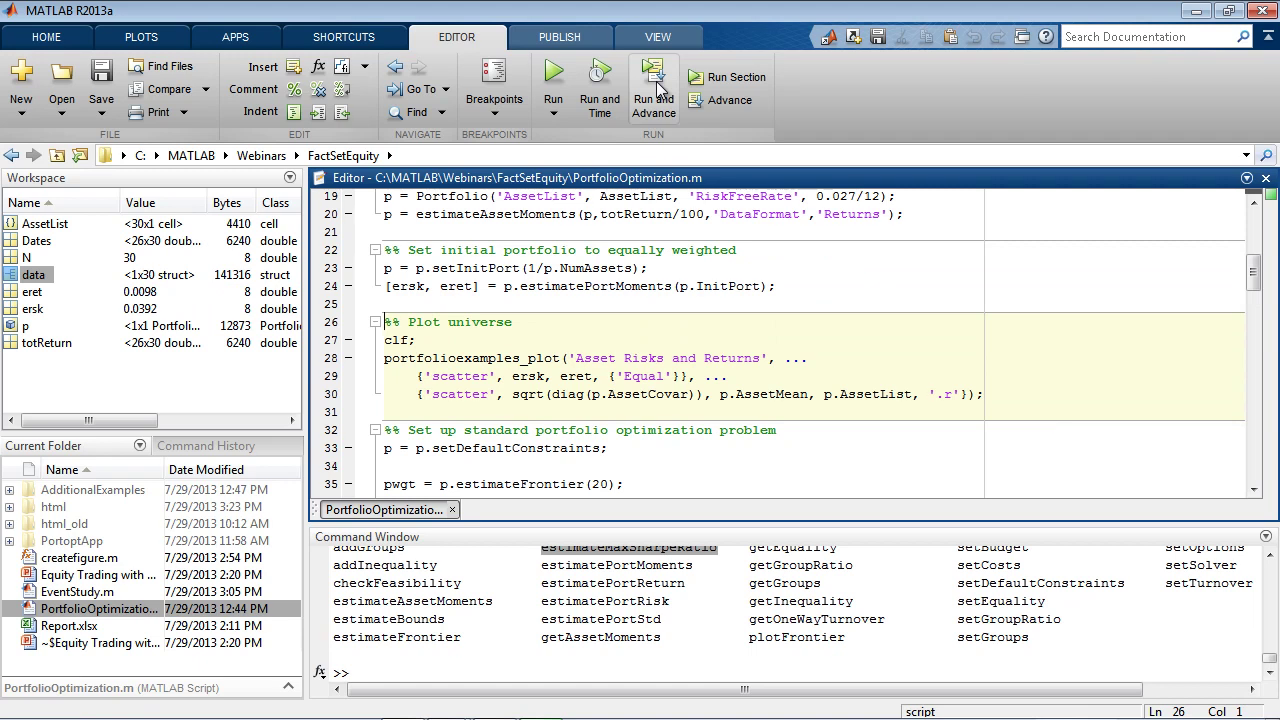
- Run Plot universe, zoom into the low-risk asset cluster, reset the view, and dock Figure 1
left_click(656, 90)
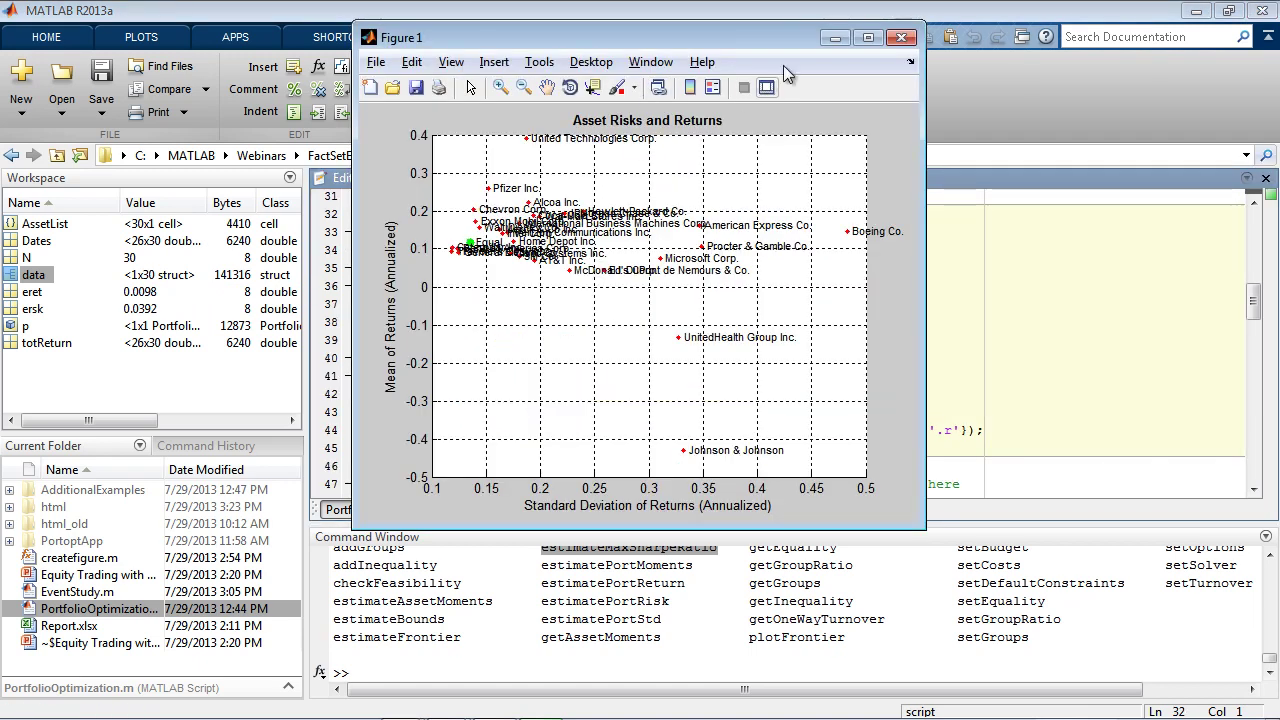
left_click(868, 38)
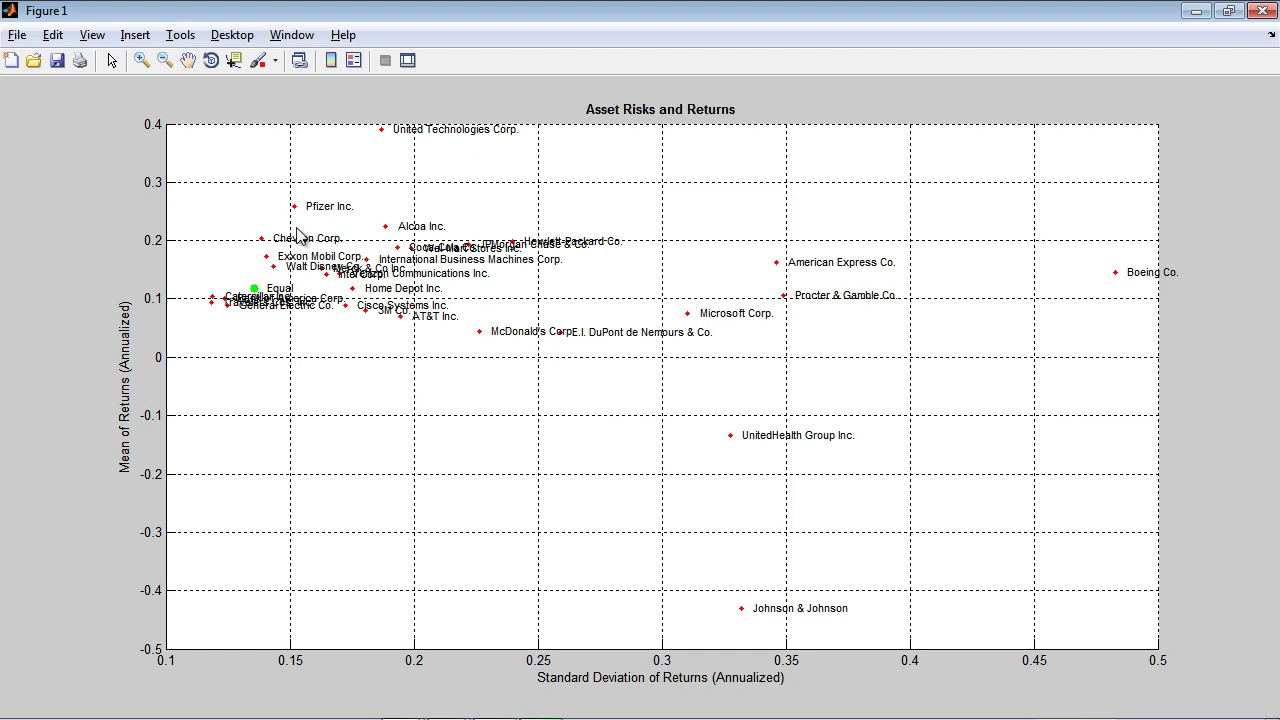
left_click(142, 61)
left_click_drag(251, 223, 336, 375)
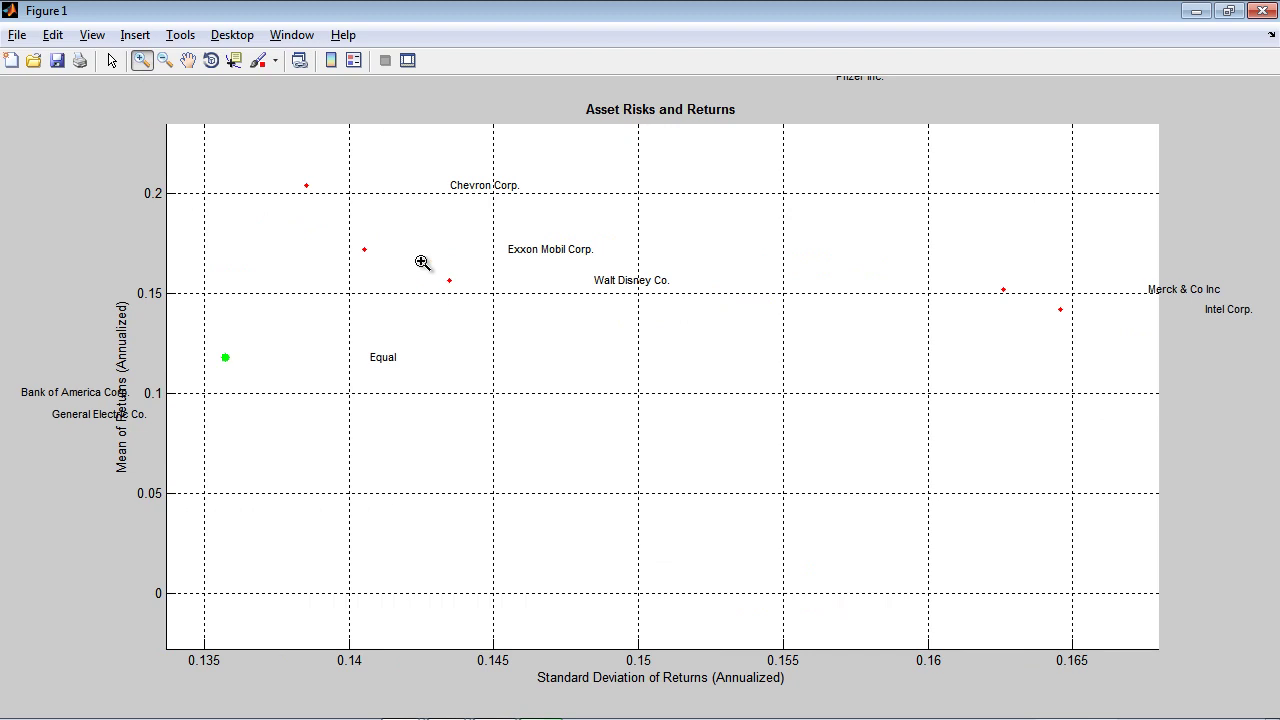
double_click(462, 372)
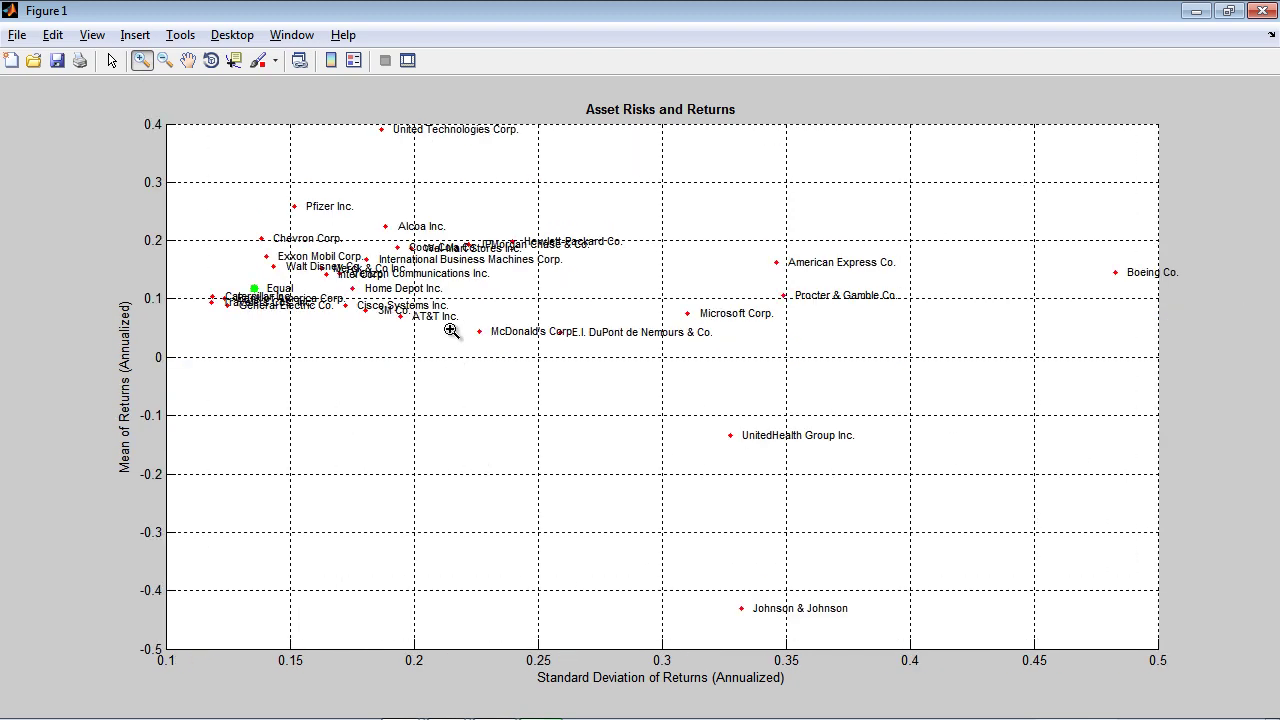
left_click(1230, 12)
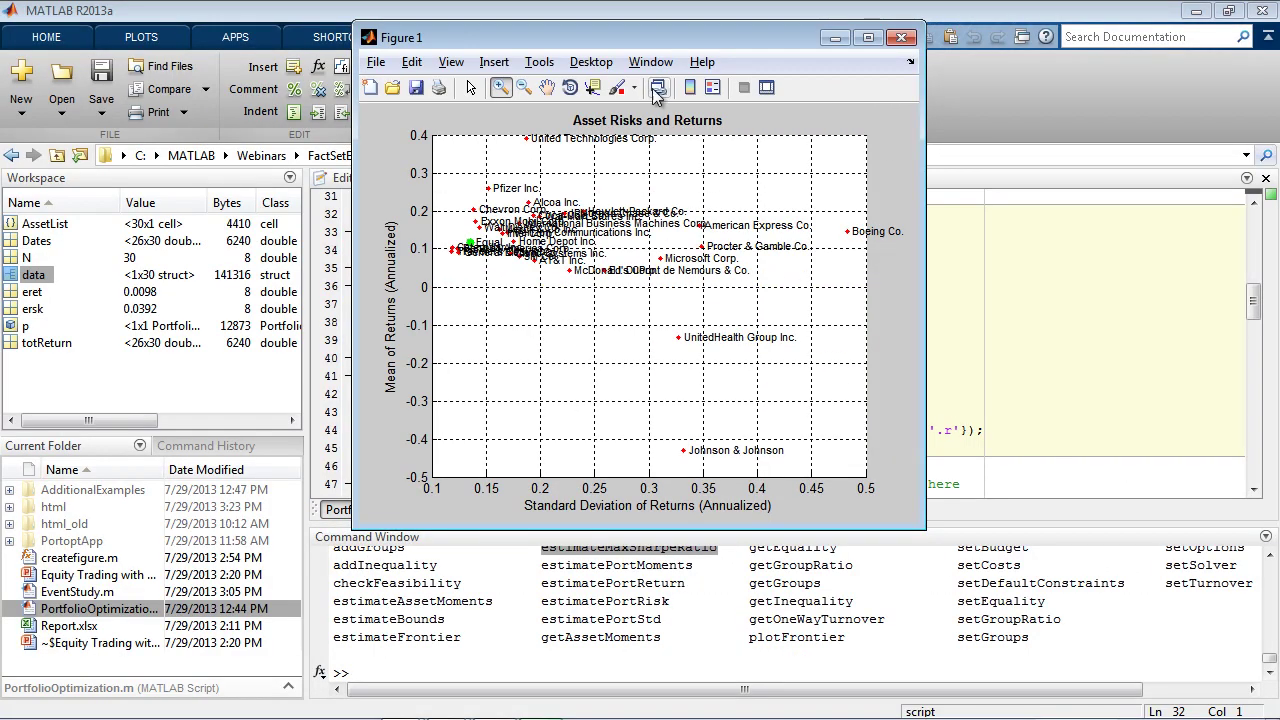
left_click(910, 62)
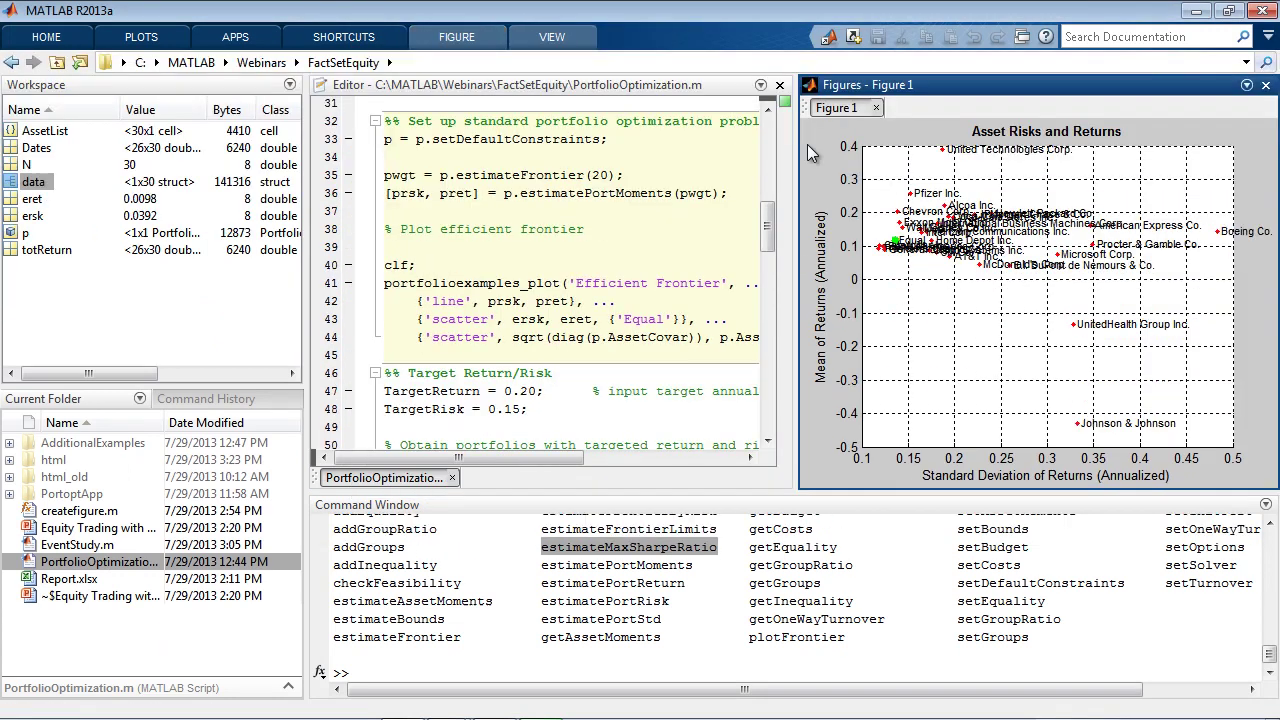
- Review setDefaultConstraints, estimateFrontier(20) and the moments call, then run the 20-point frontier section
left_click(596, 246)
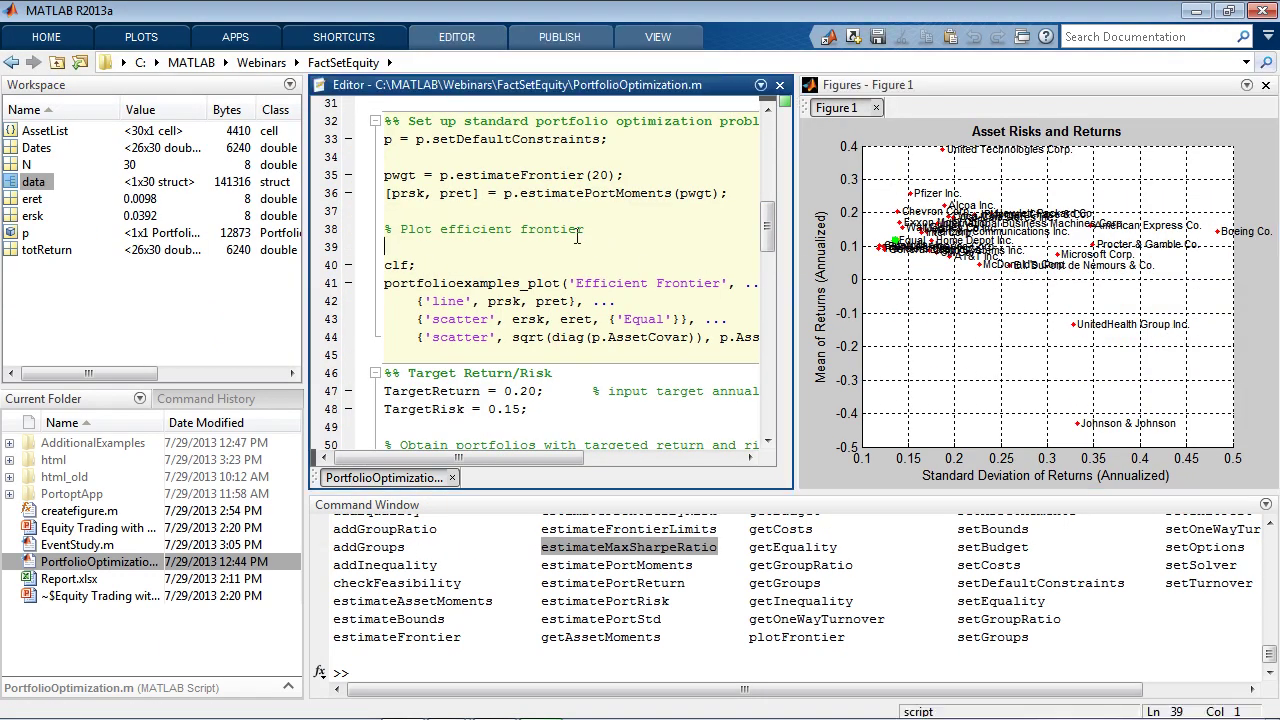
left_click_drag(601, 139, 416, 140)
left_click_drag(617, 175, 456, 176)
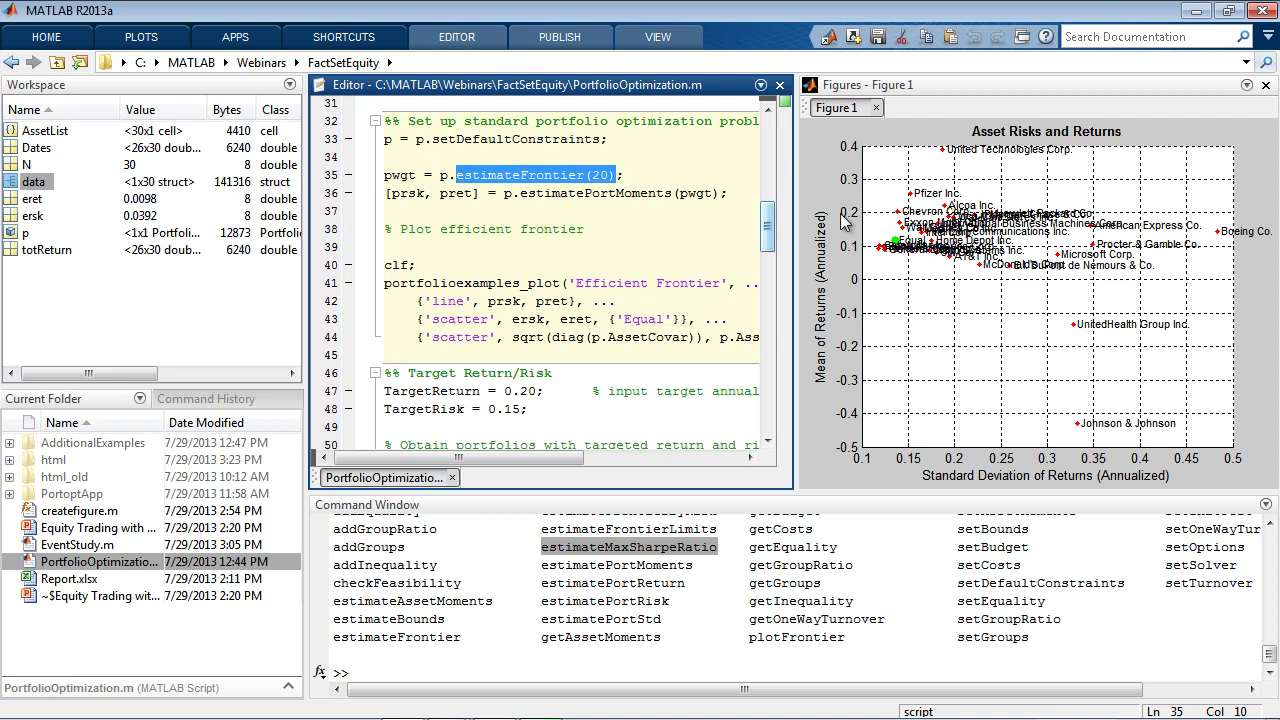
left_click(697, 203)
left_click_drag(718, 192, 508, 197)
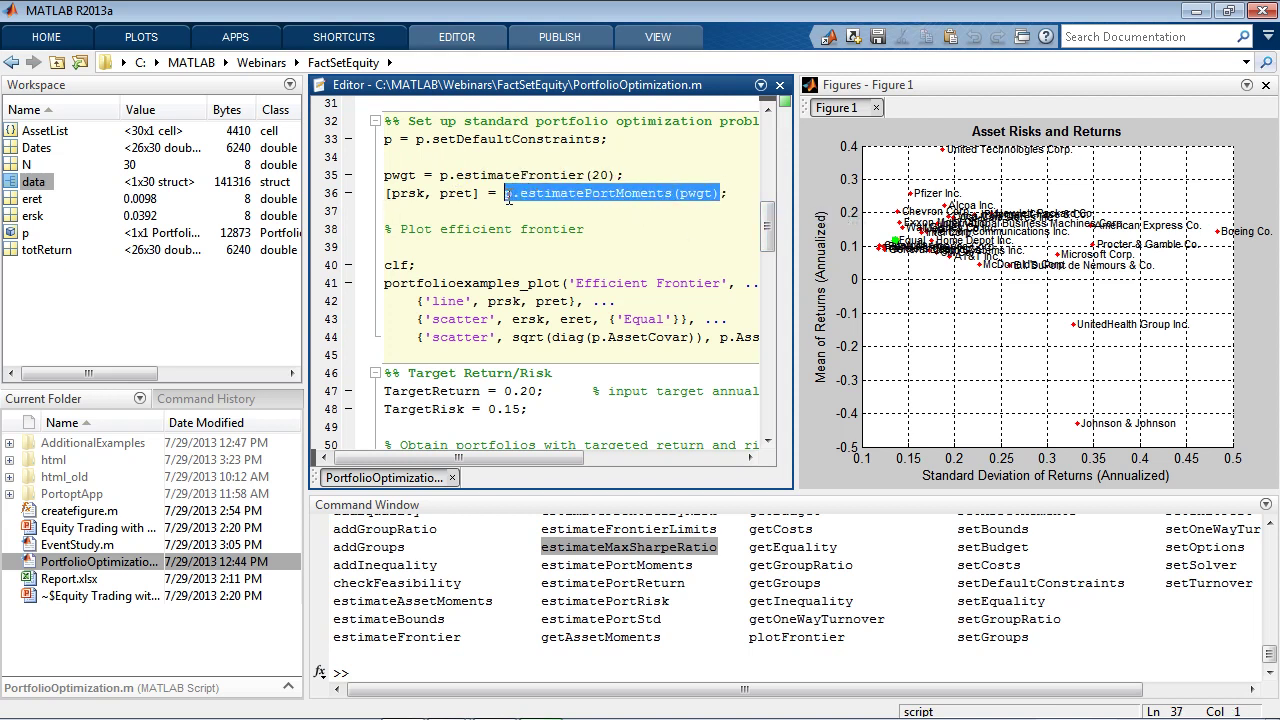
left_click(512, 337)
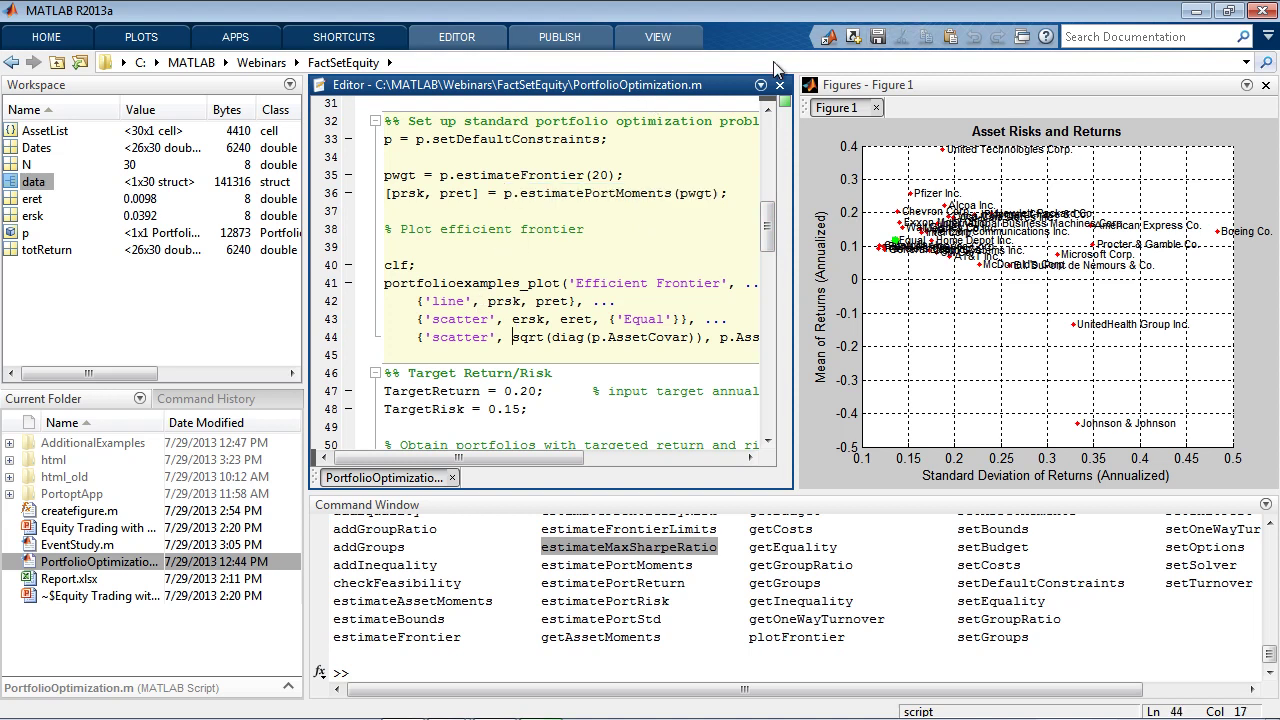
left_click(465, 37)
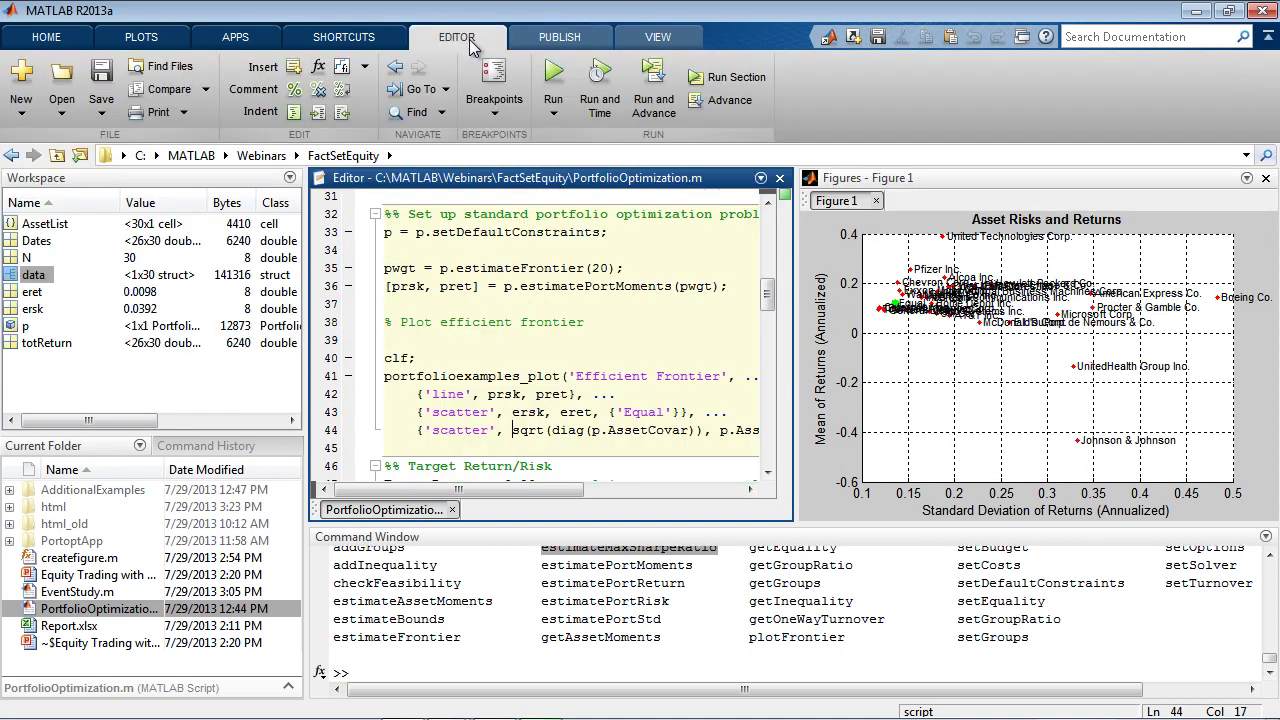
left_click(654, 95)
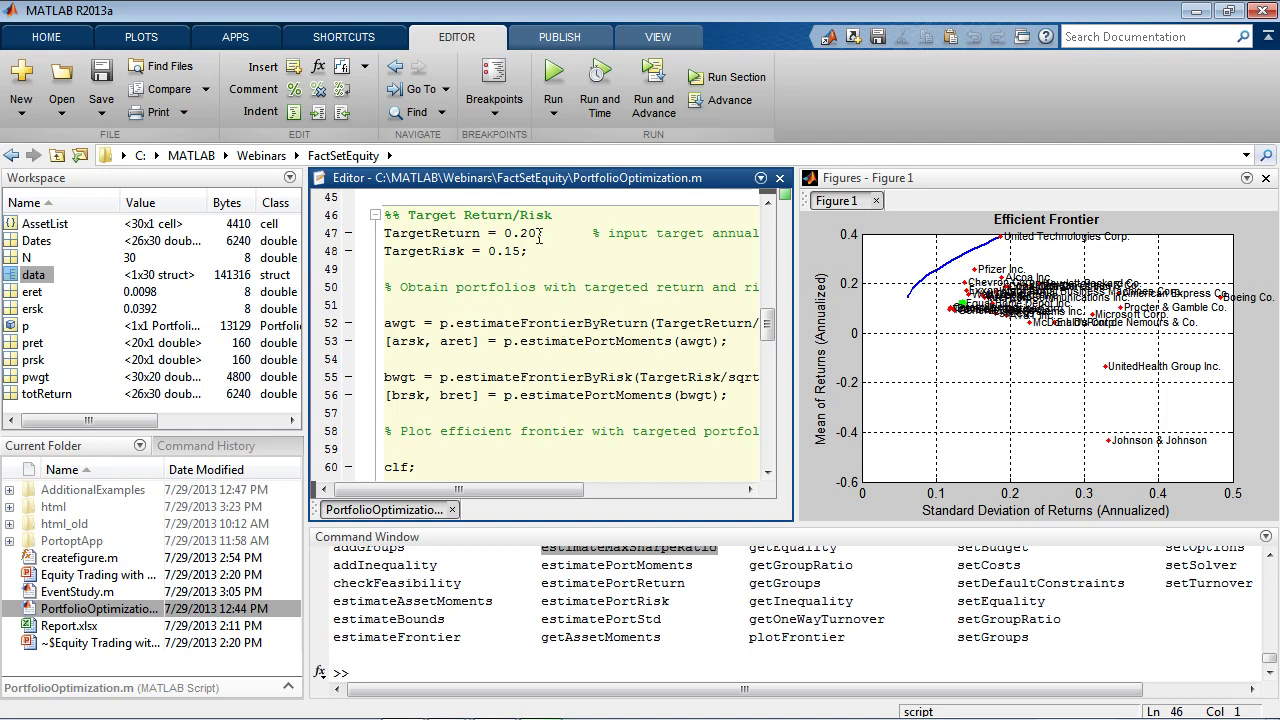
- Review the 0.20 target return and estimateFrontierByReturn, then run the targeted portfolios section
left_click_drag(545, 233, 489, 252)
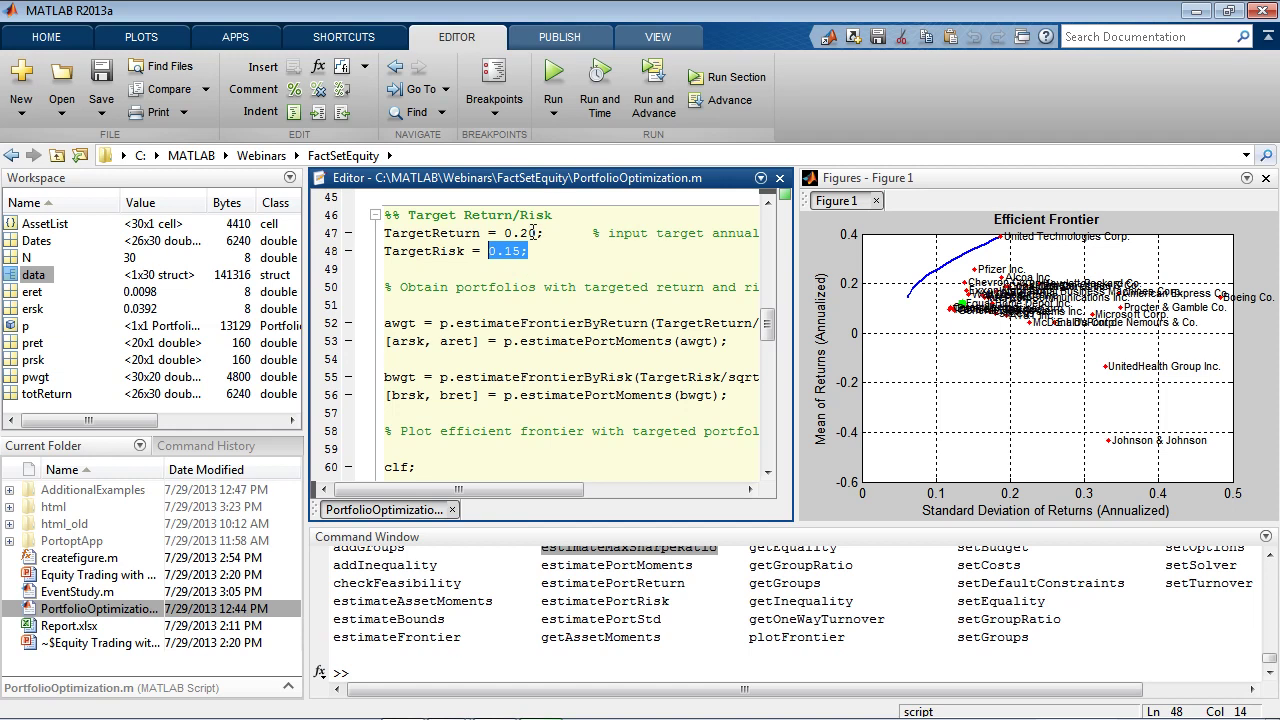
left_click(529, 323)
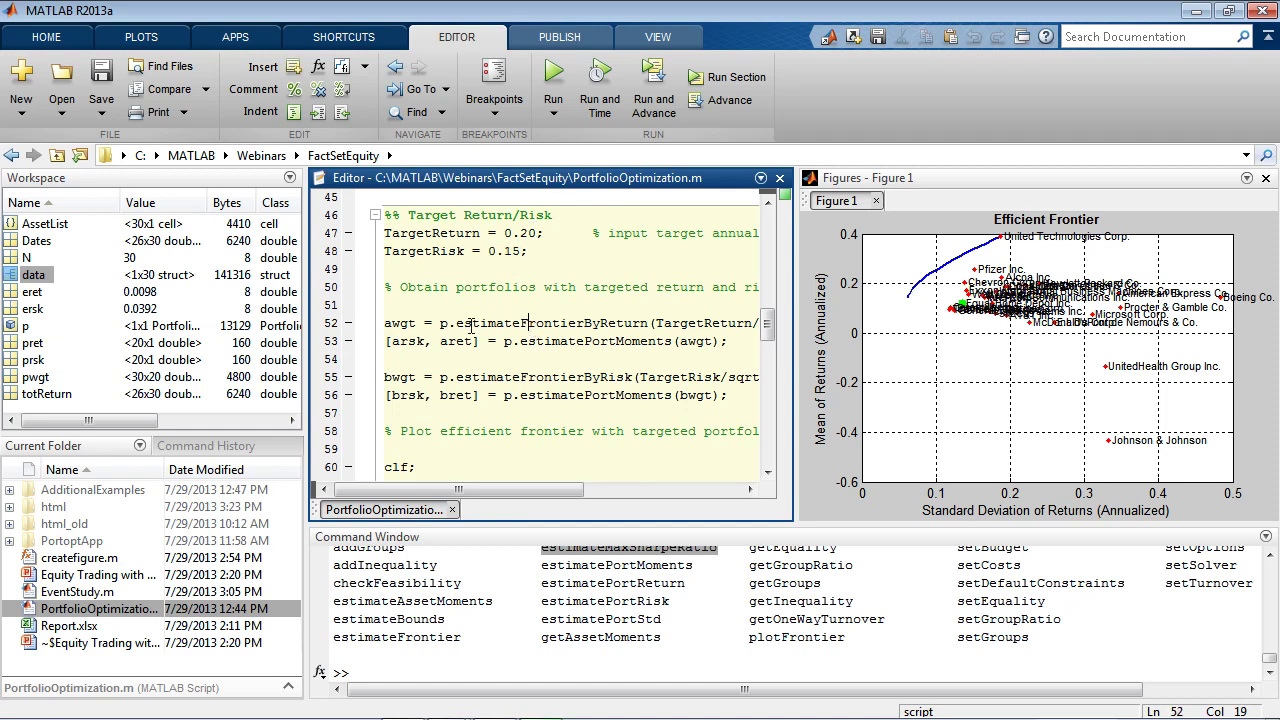
left_click_drag(458, 322, 645, 327)
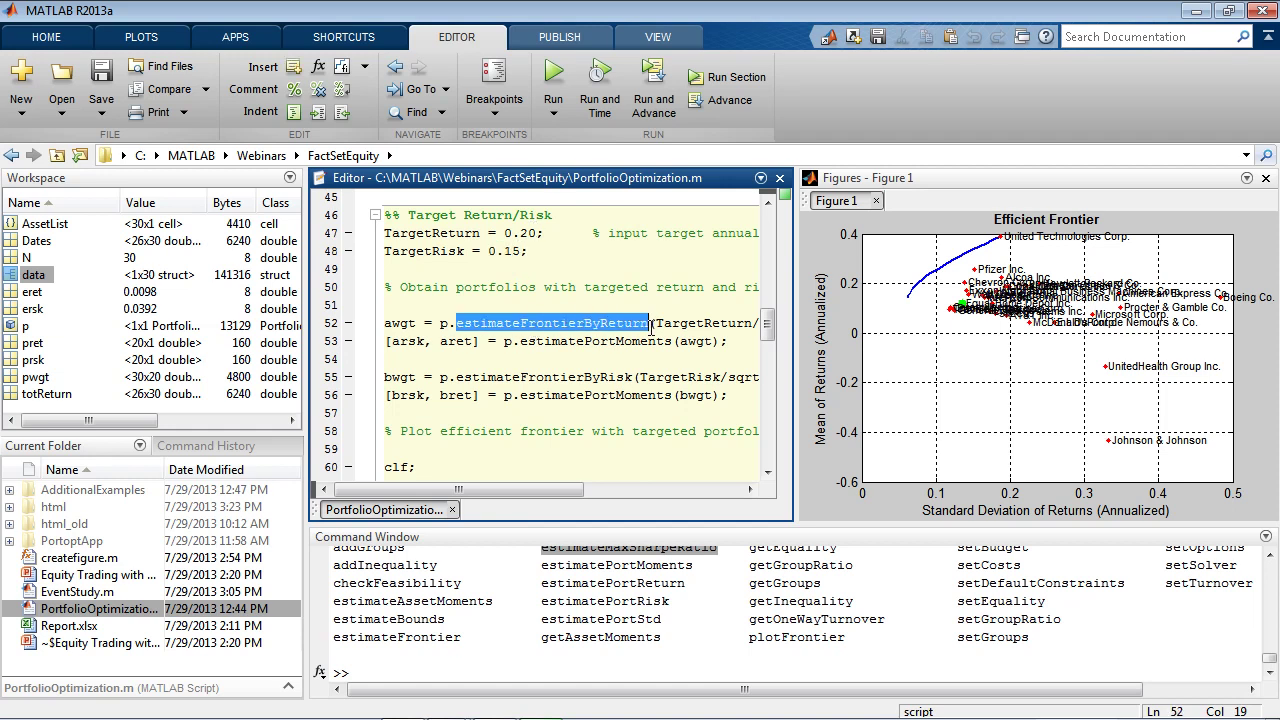
left_click(553, 414)
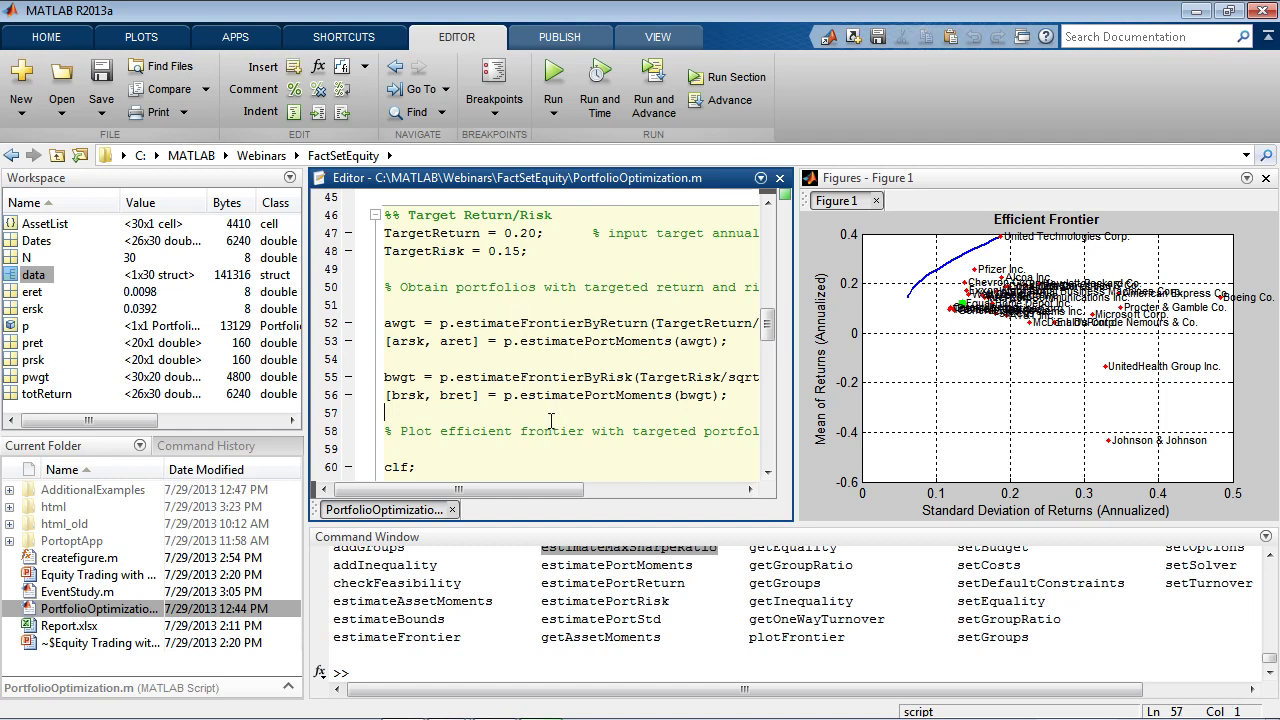
scroll(553, 414, "down", 3)
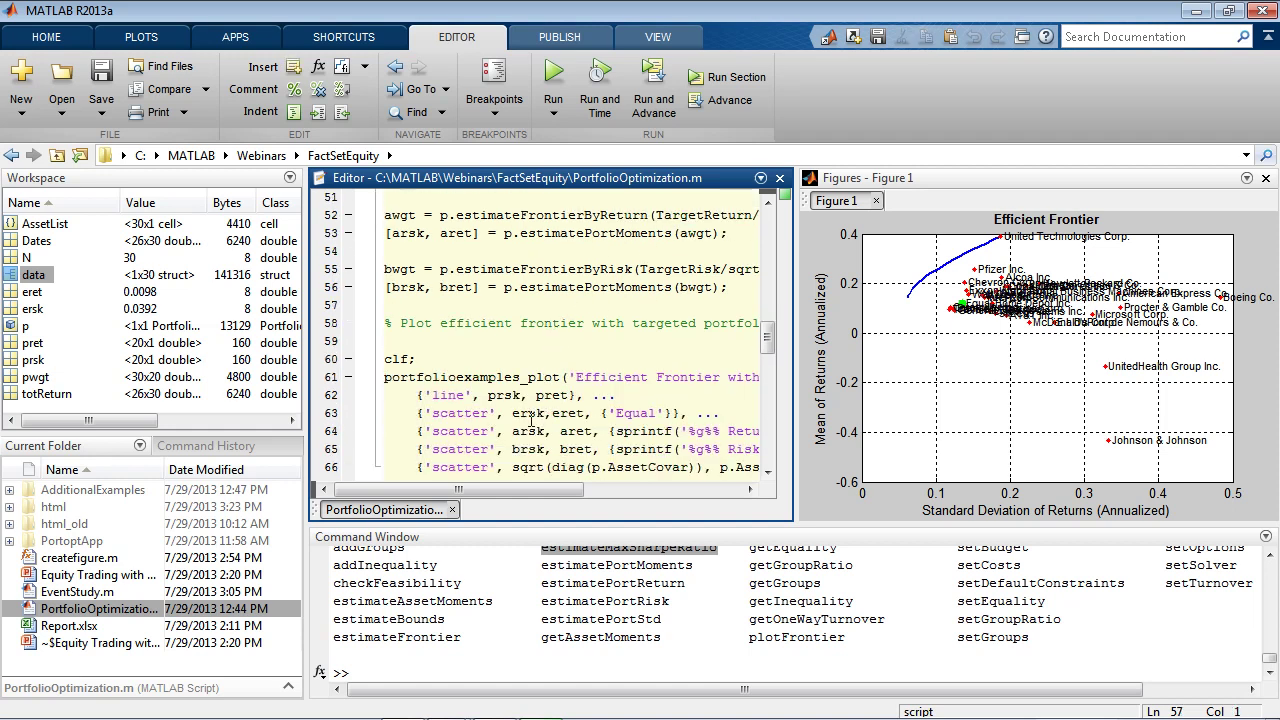
left_click(654, 85)
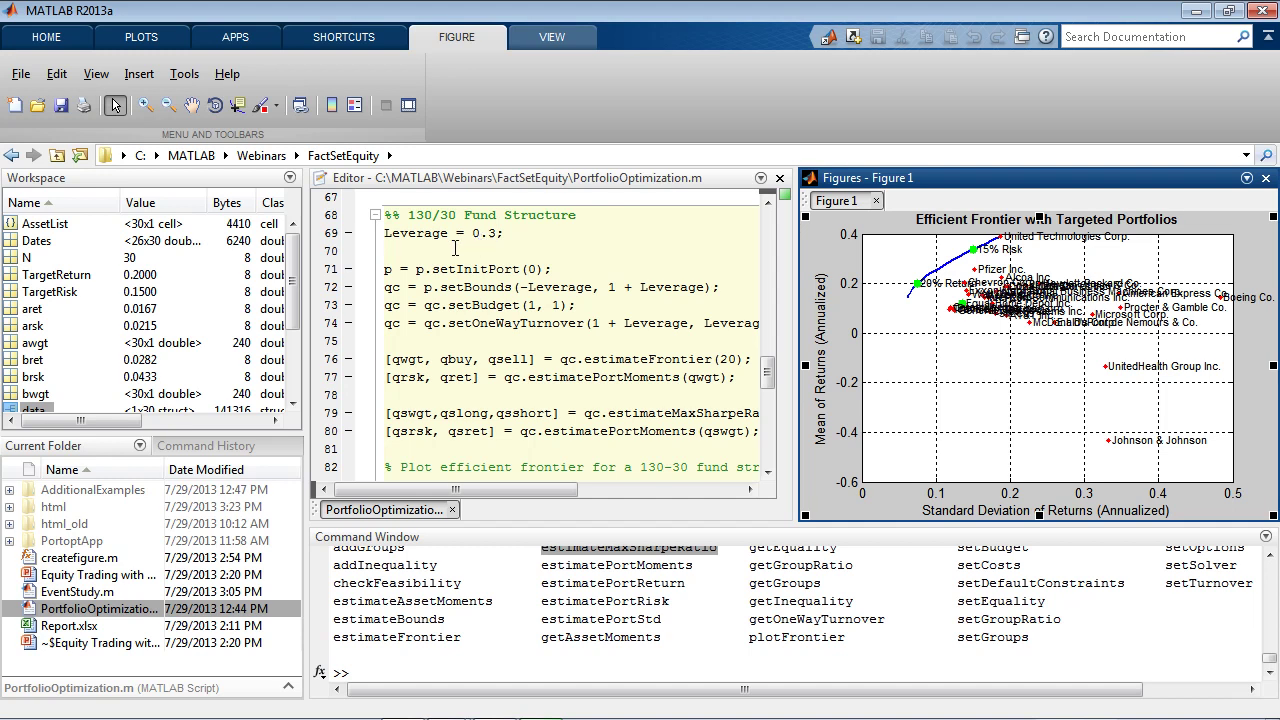
- Review the Leverage = 0.3 line and the setBounds call on line 72
left_click_drag(386, 233, 507, 233)
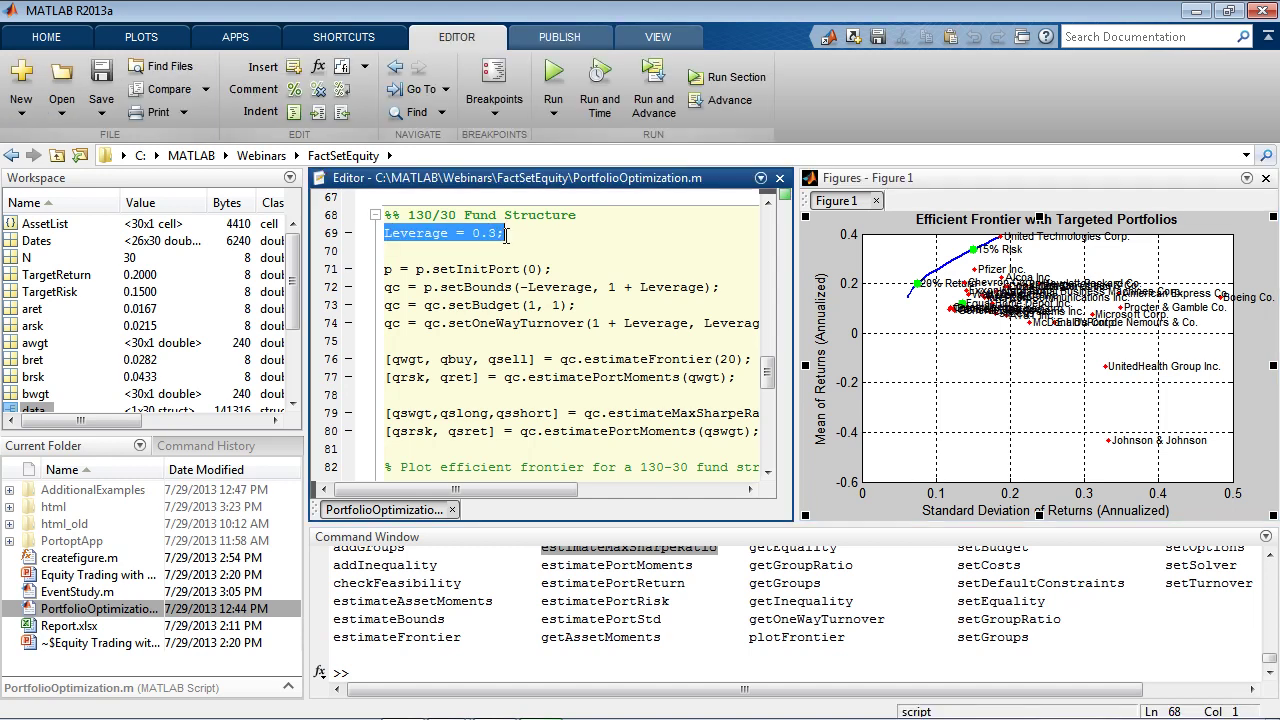
left_click_drag(425, 288, 727, 288)
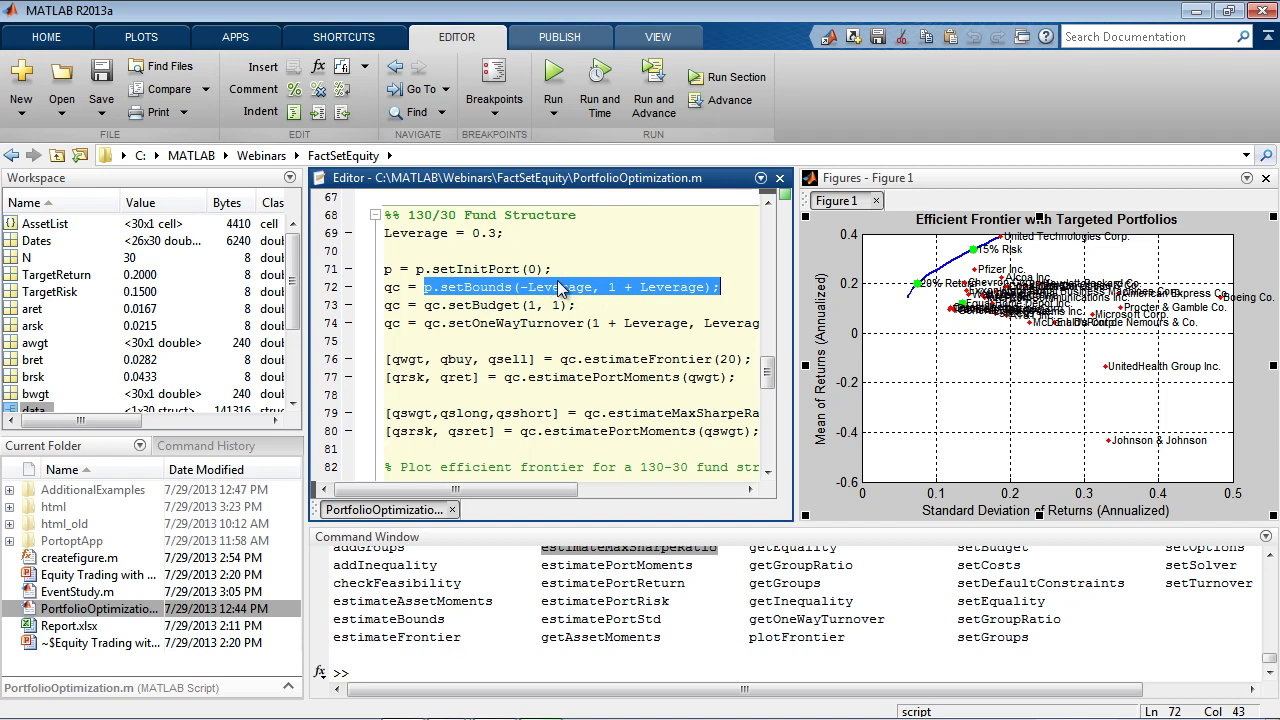
left_click(582, 323)
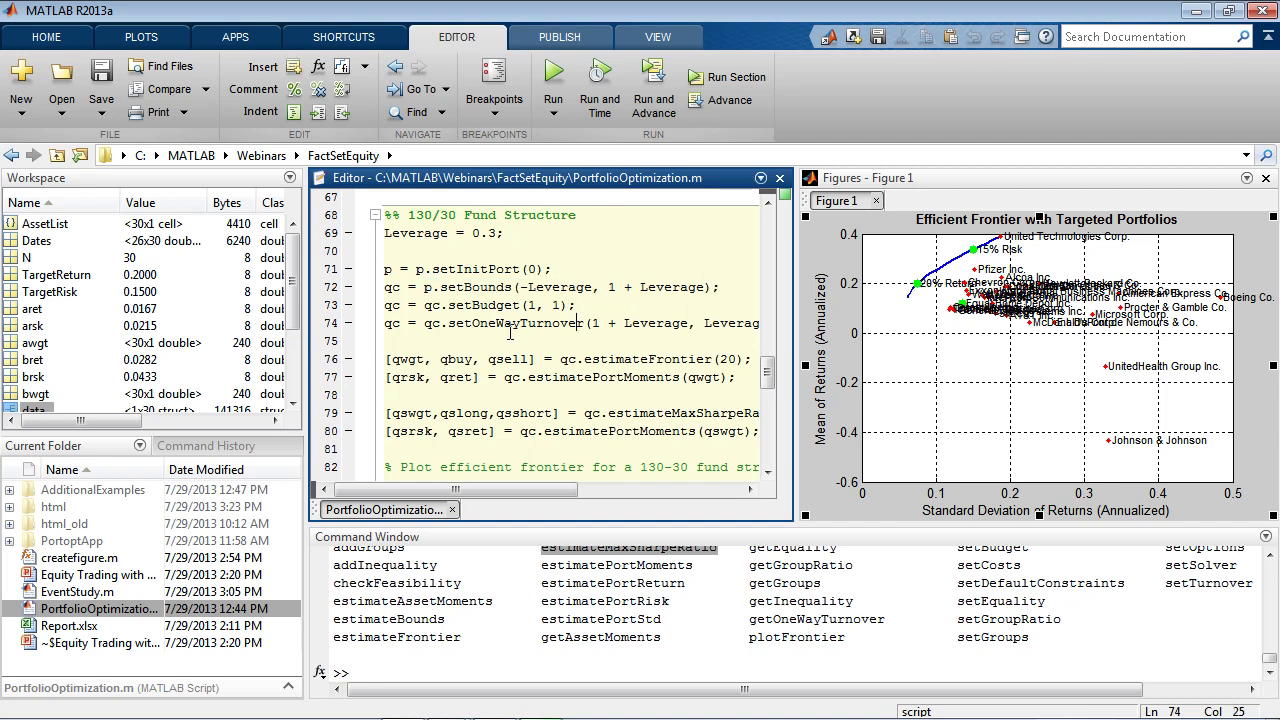
left_click_drag(531, 489, 505, 489)
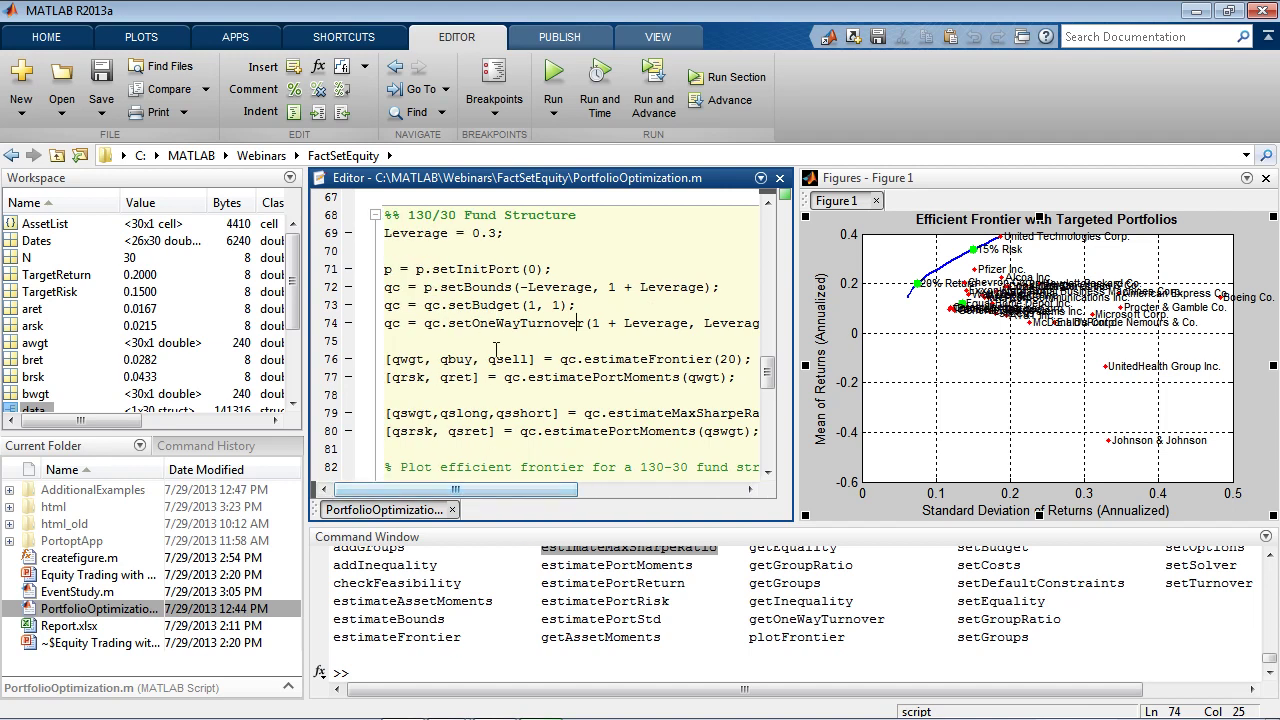
scroll(505, 338, "down", 2)
scroll(578, 378, "down", 1)
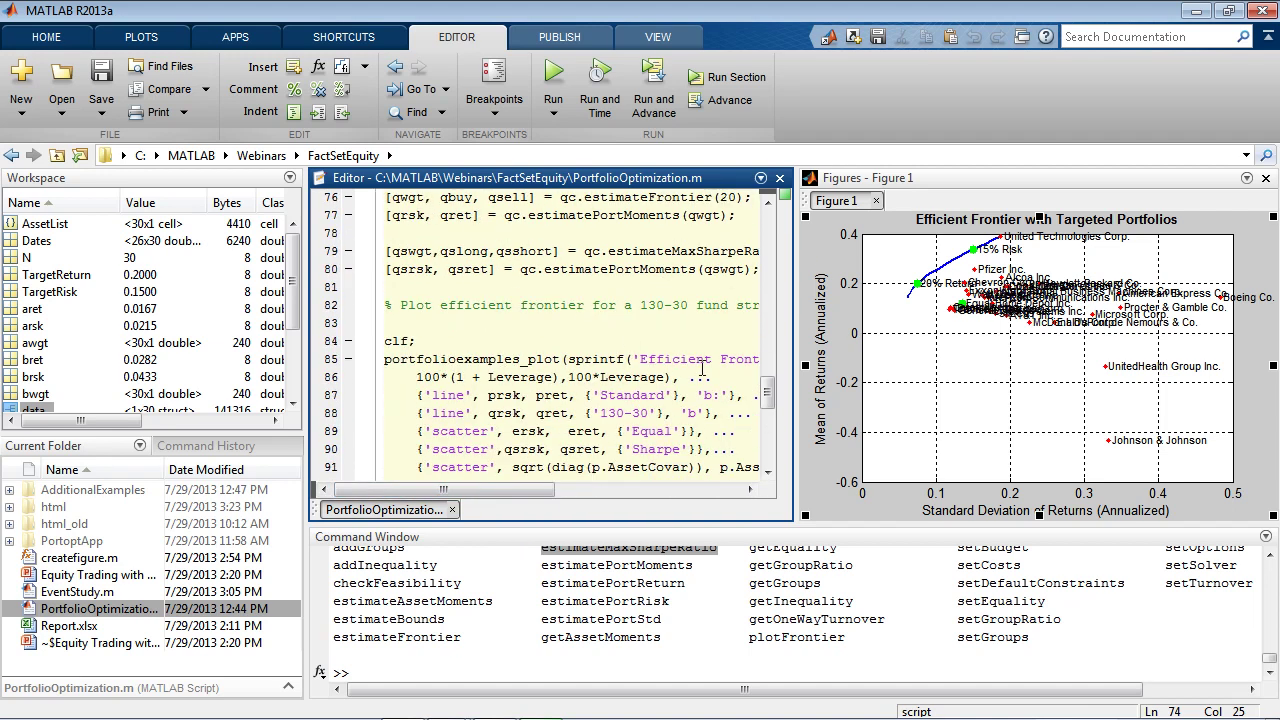
- Run the 130/30 section and maximize the figure comparing the 130-30 and standard frontiers
left_click(664, 95)
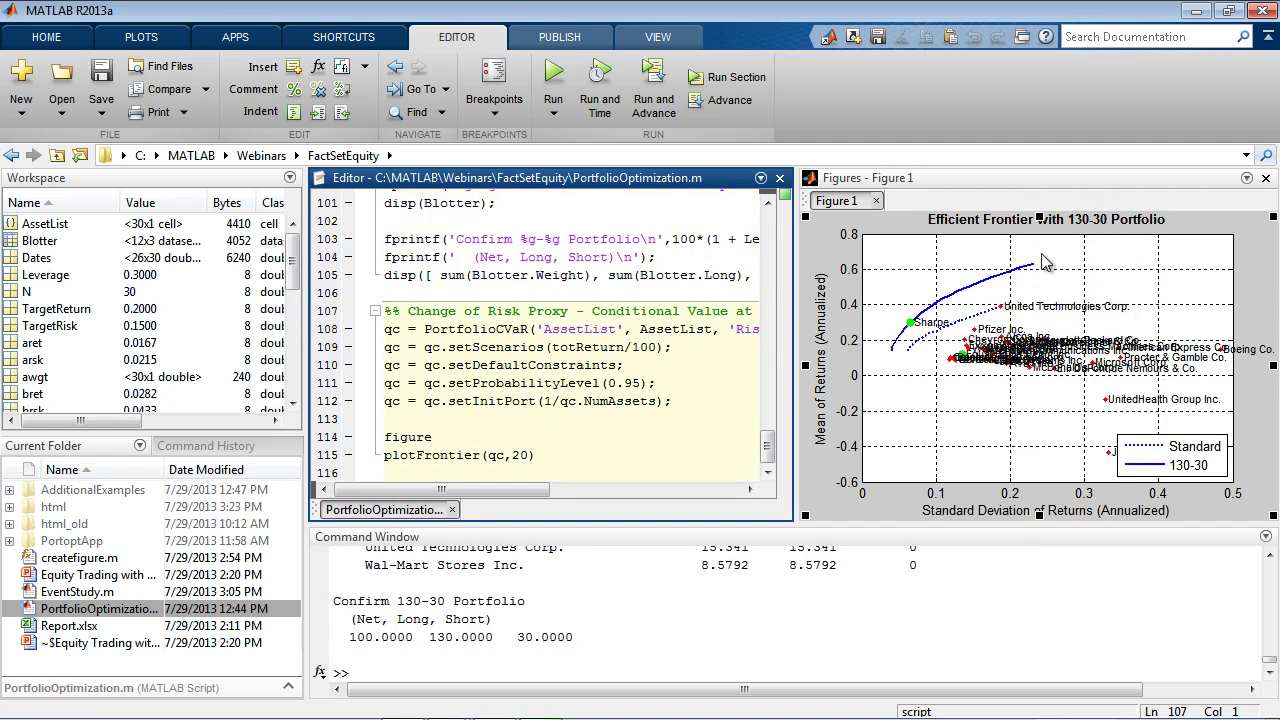
left_click(1037, 186)
double_click(1037, 186)
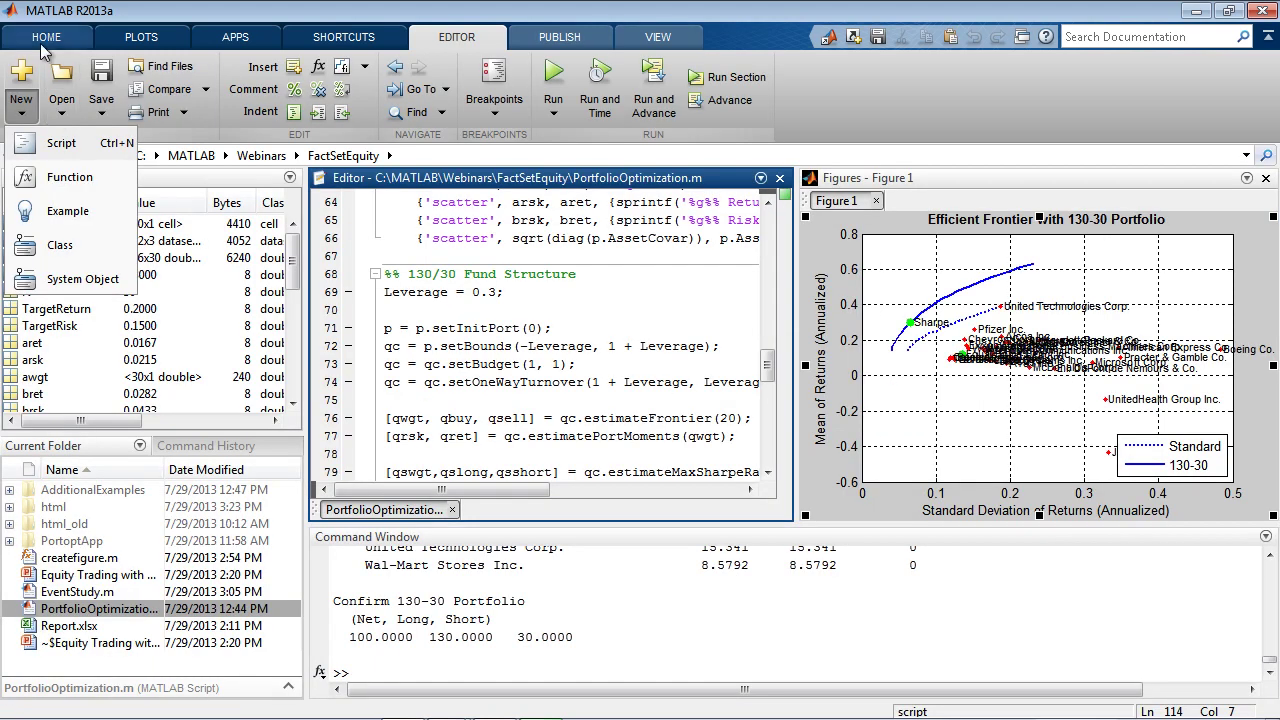
- Create a new GUIDE app from the axes-and-menu template and enlarge its layout window
left_click(44, 40)
left_click(61, 115)
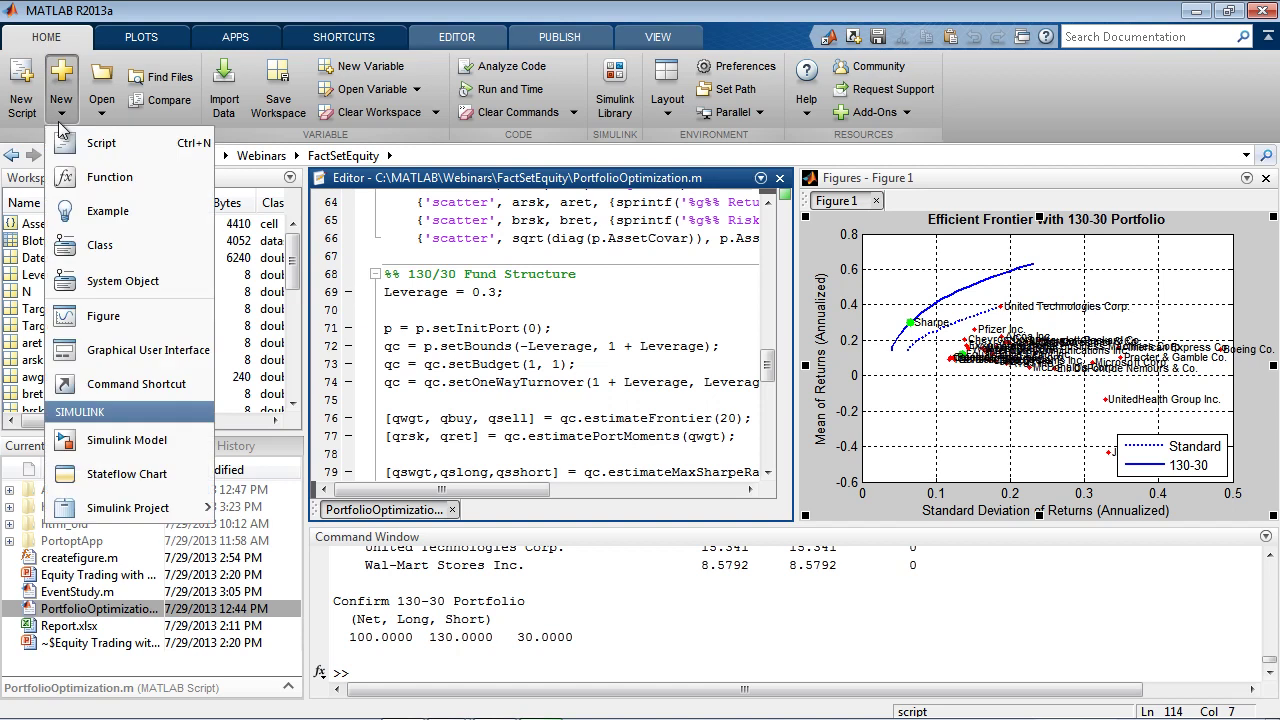
left_click(160, 352)
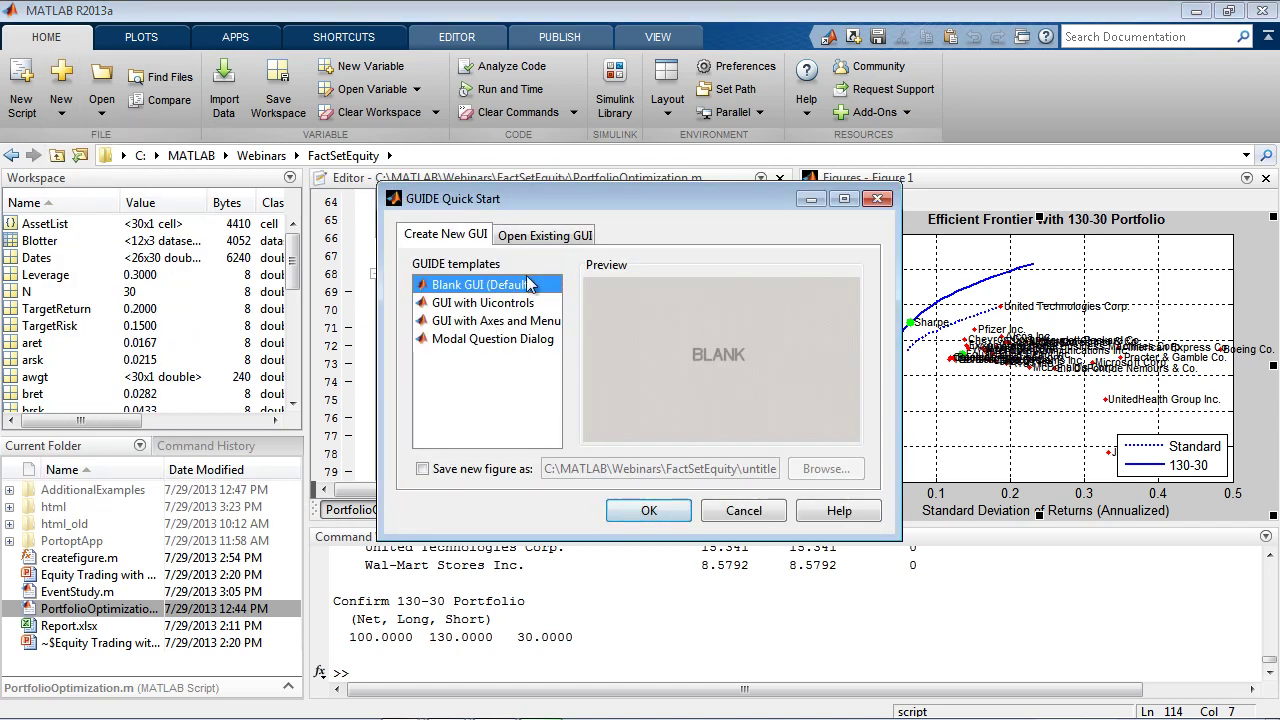
left_click(446, 305)
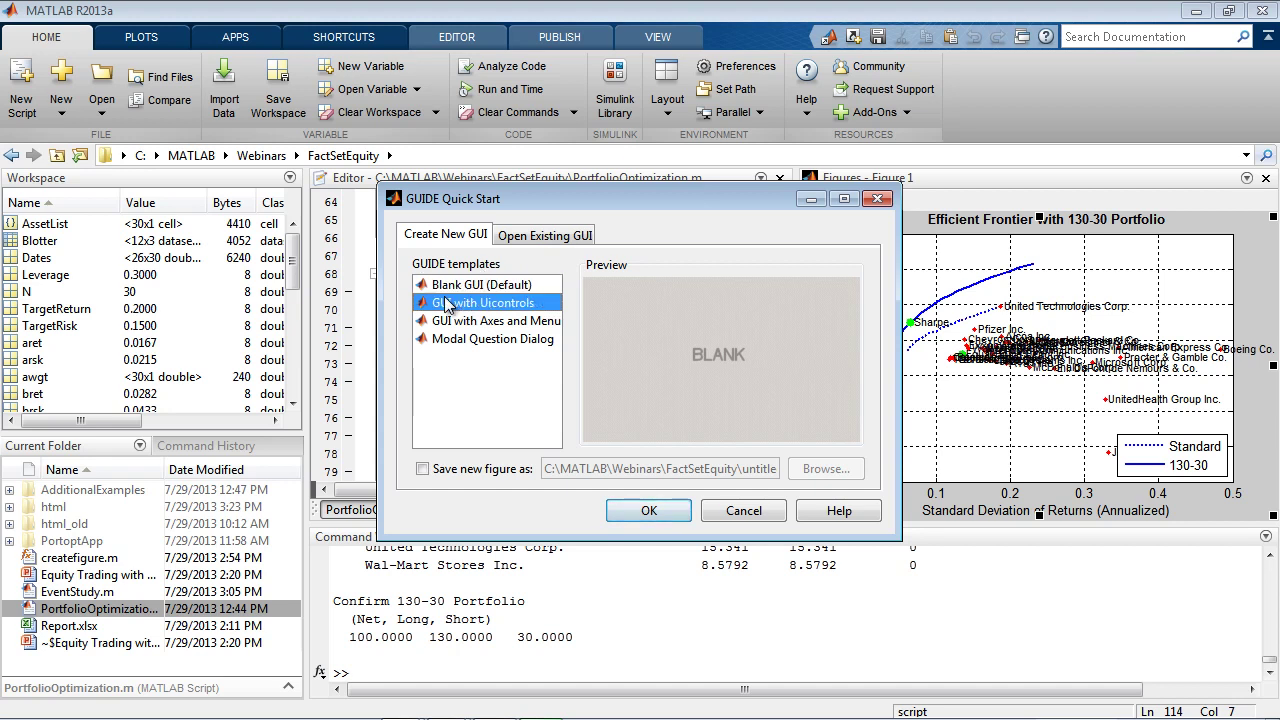
left_click(497, 321)
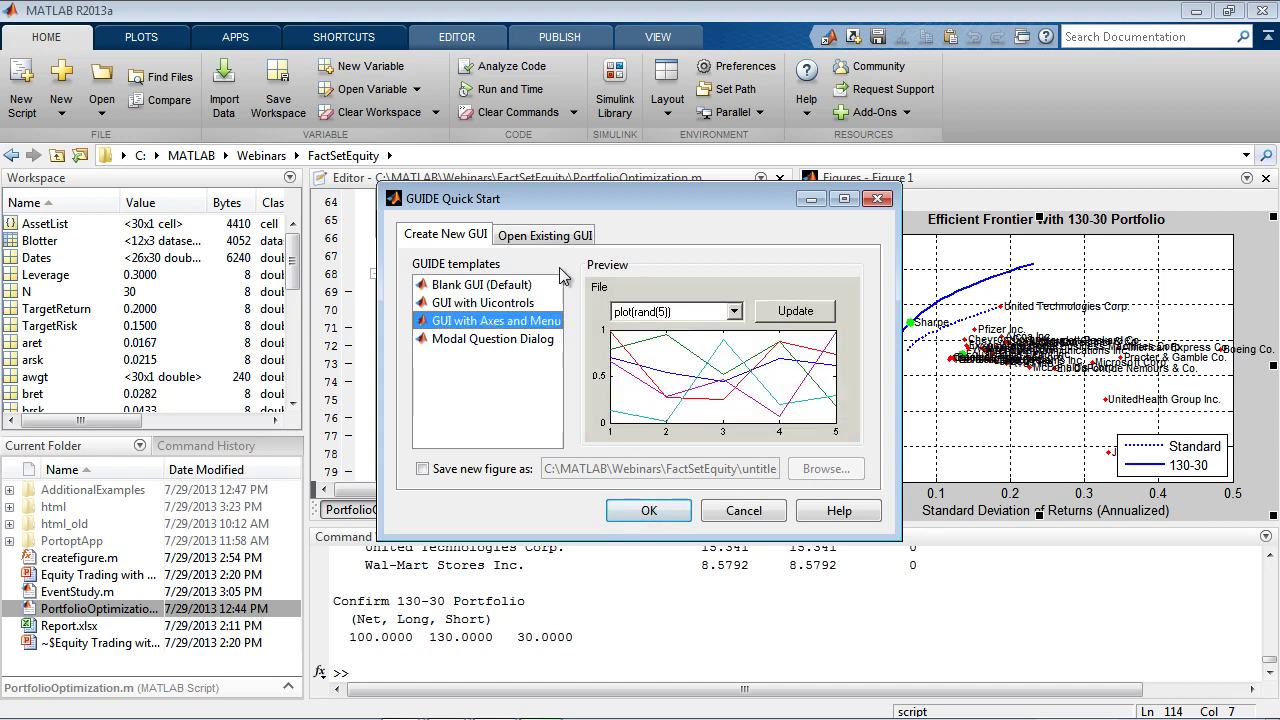
left_click(648, 512)
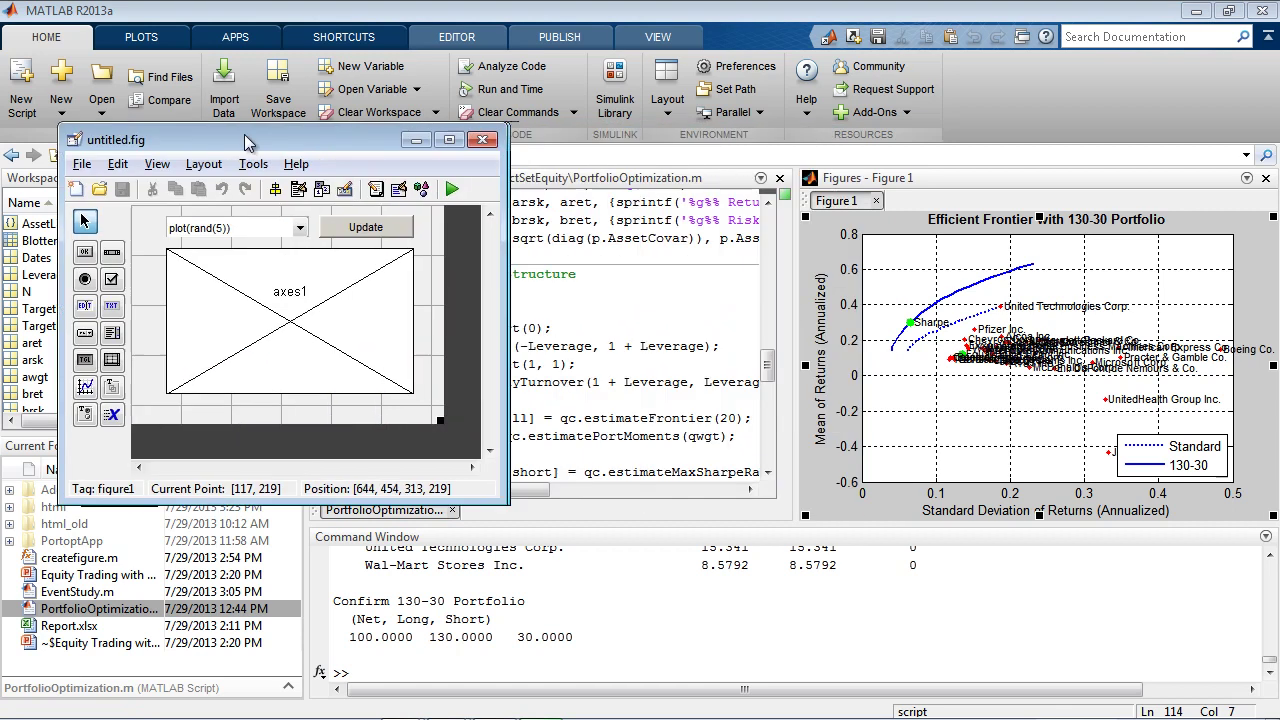
left_click_drag(500, 497, 640, 658)
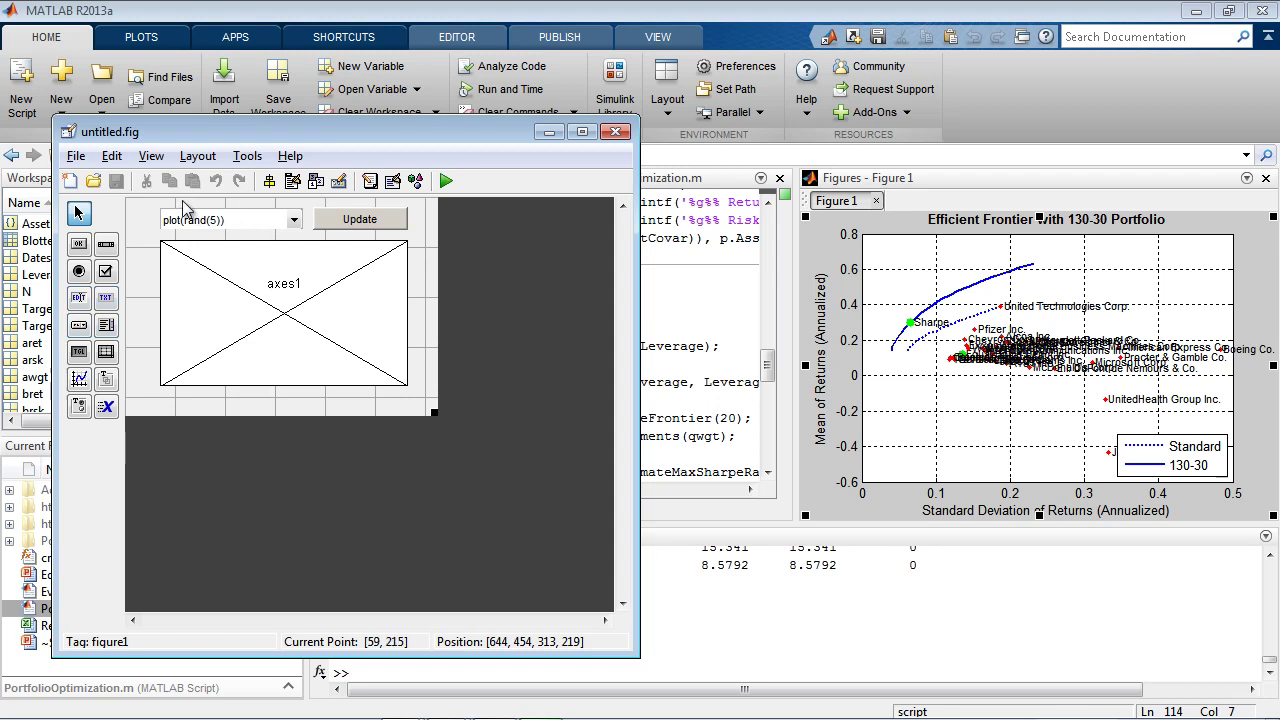
- Run the GUI, saving it as untitled.fig in the FactSetEquity folder
left_click(446, 181)
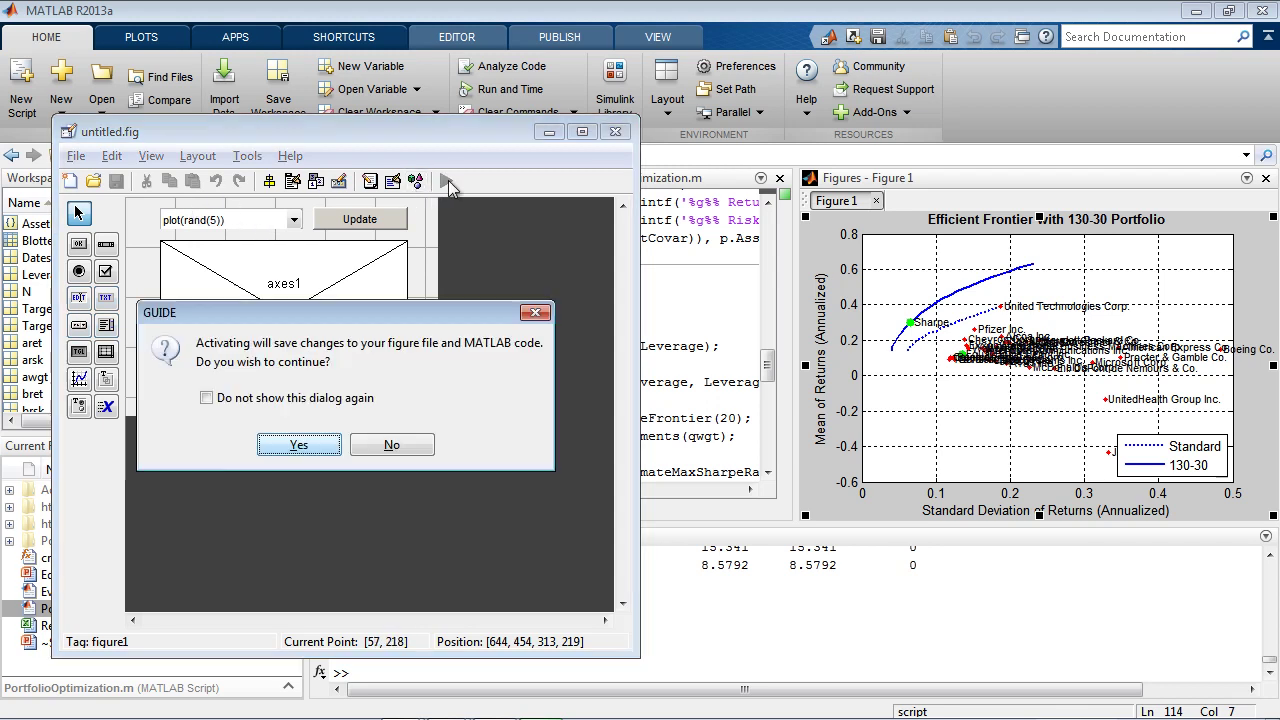
left_click(300, 442)
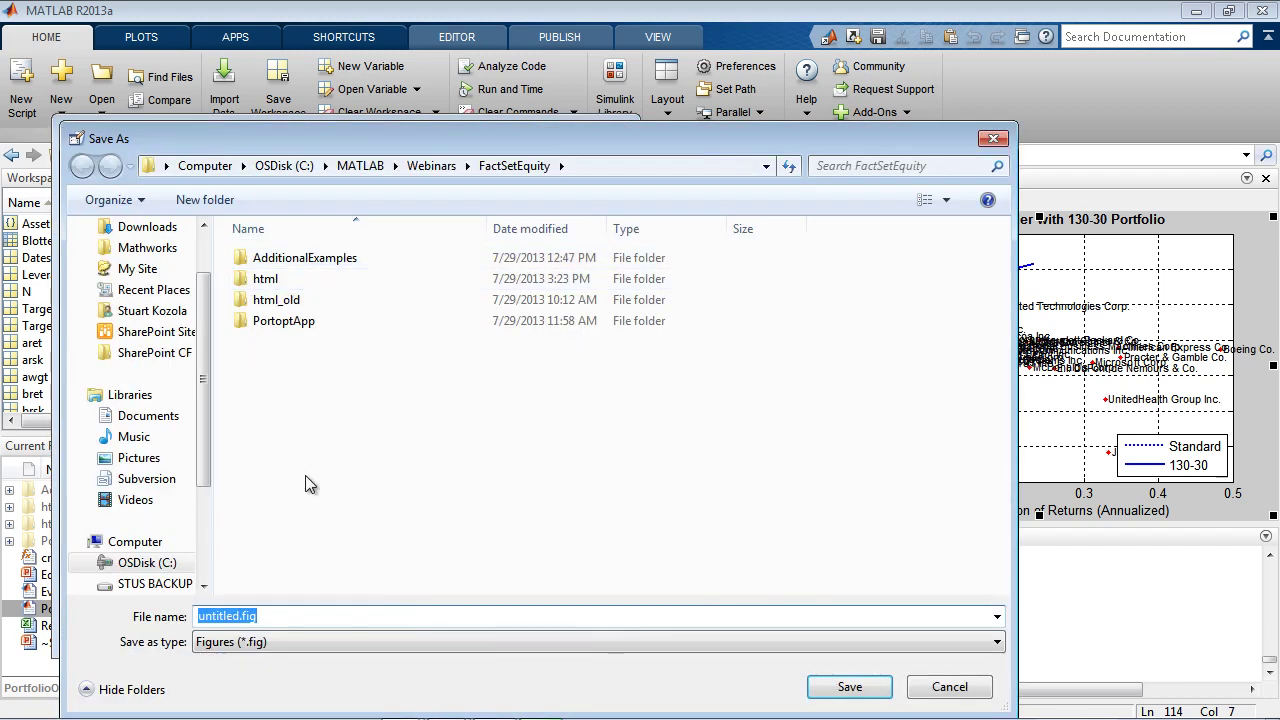
left_click(851, 686)
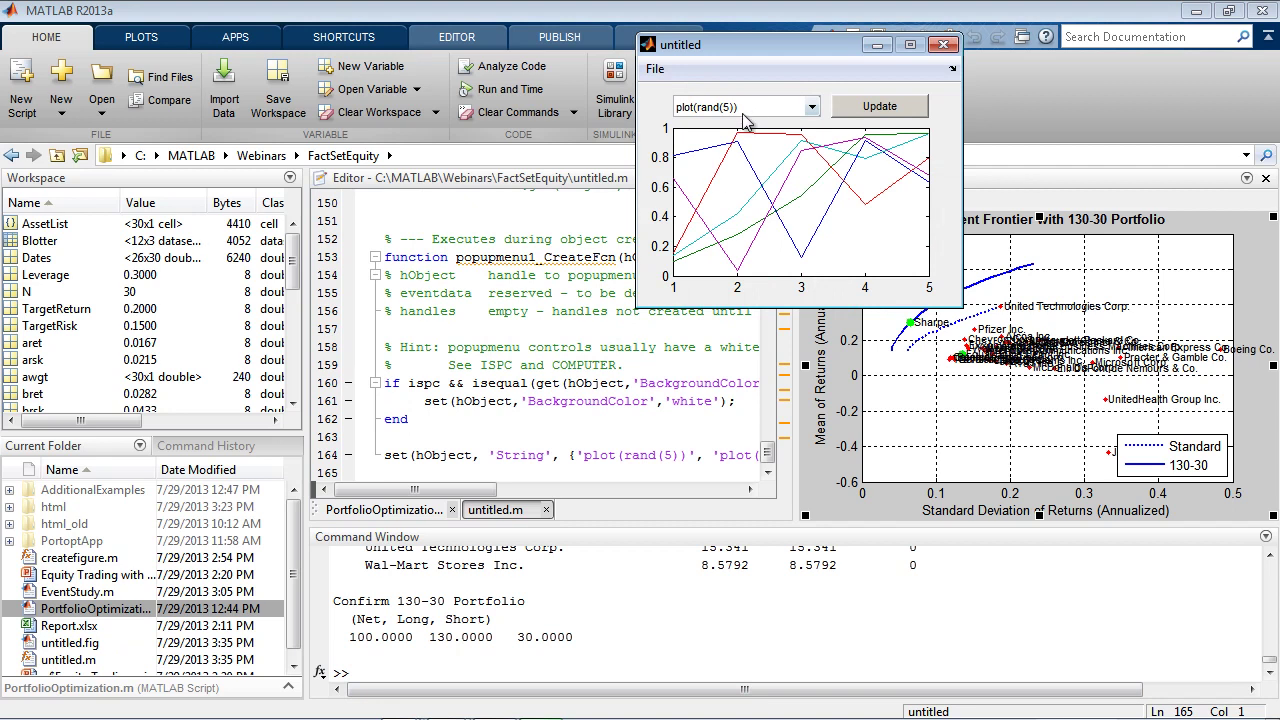
- Show the plot(sin(1:0.01:25)) sine wave in the demo GUI's axes
left_click(811, 107)
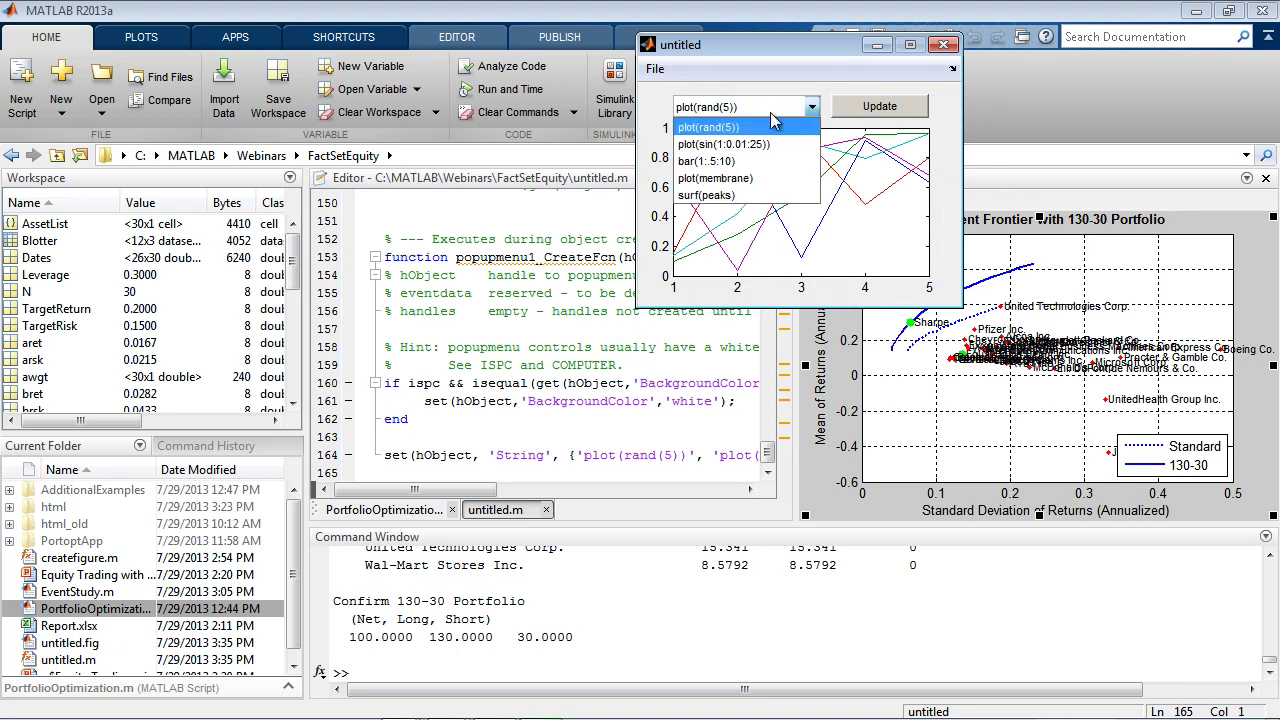
left_click(735, 145)
left_click(898, 112)
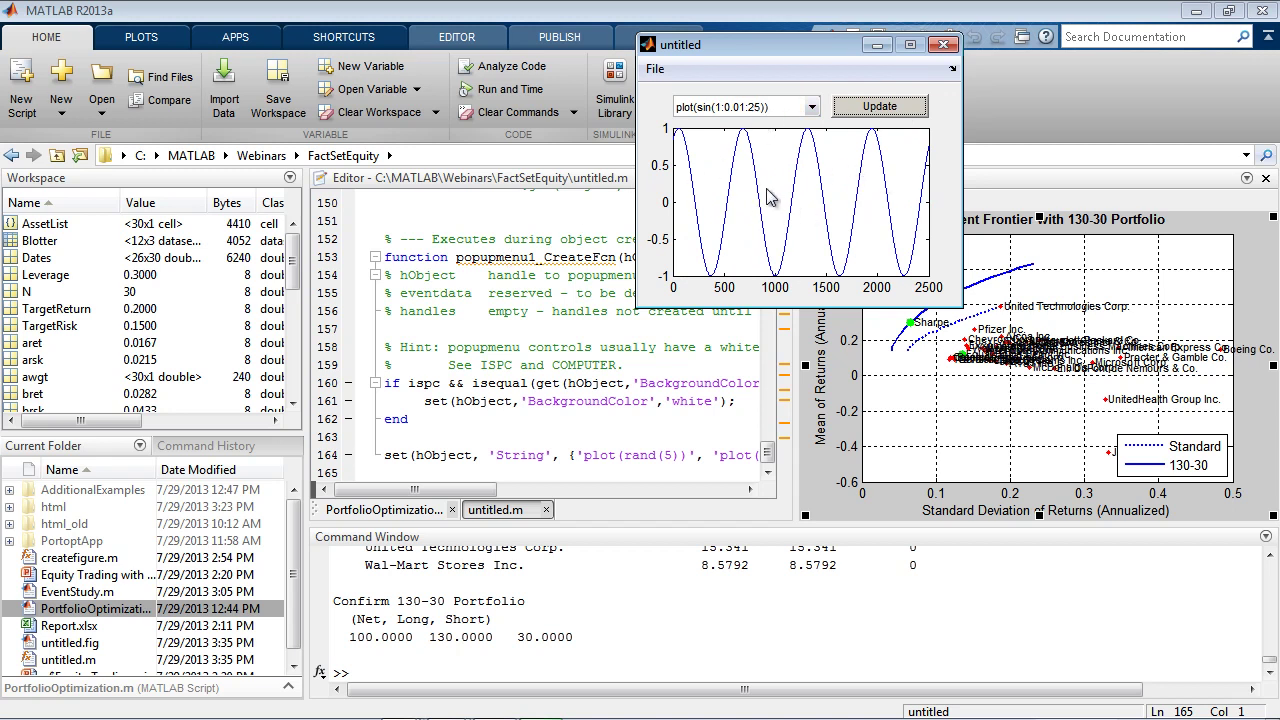
- Switch the GUI to the bar(1:.5:10) bar chart, then close its window
left_click(811, 106)
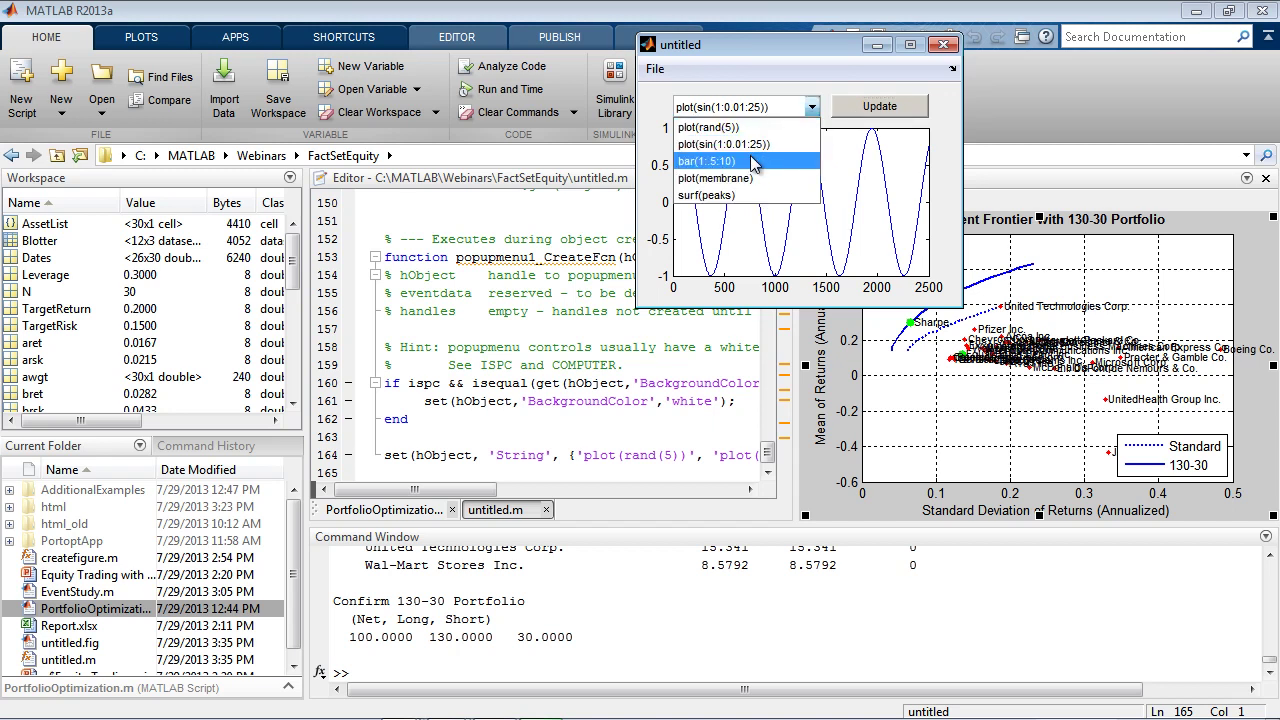
left_click(752, 161)
left_click(864, 110)
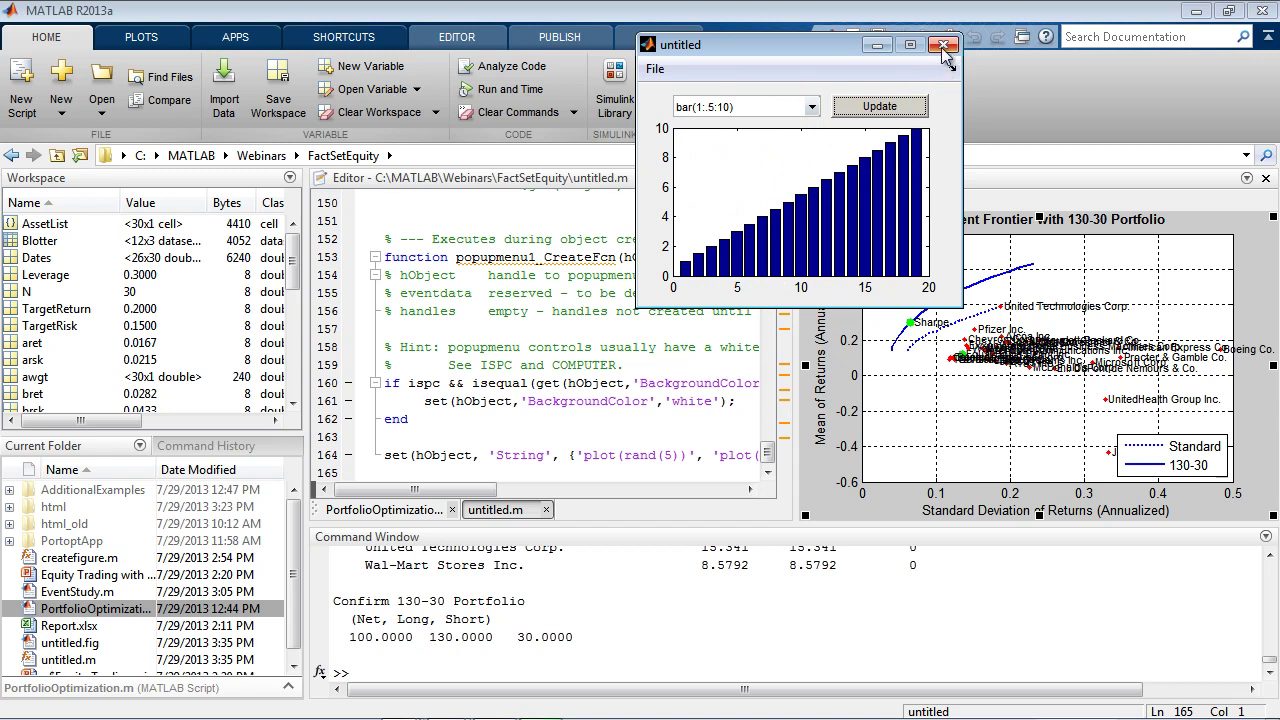
left_click(943, 45)
- Inspect the Update button's Callback in the editor code and the Property Inspector
left_click_drag(448, 401, 448, 383)
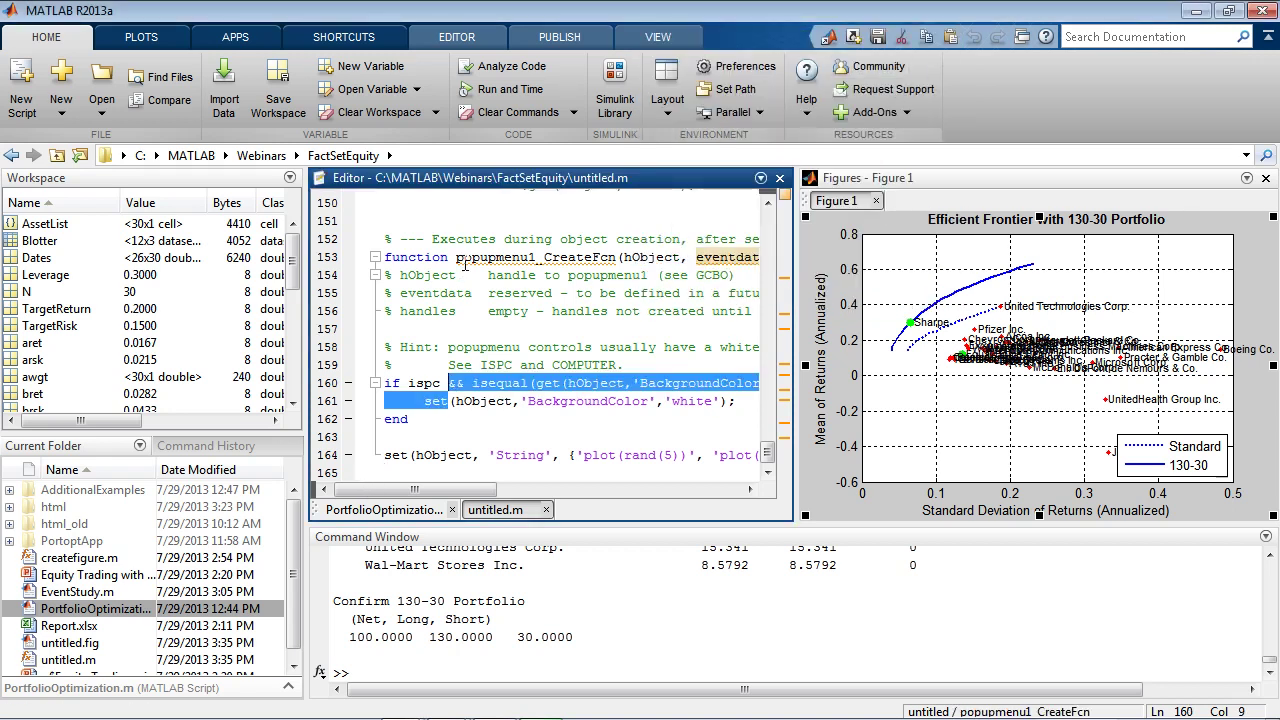
left_click(464, 325)
scroll(464, 325, "up", 4)
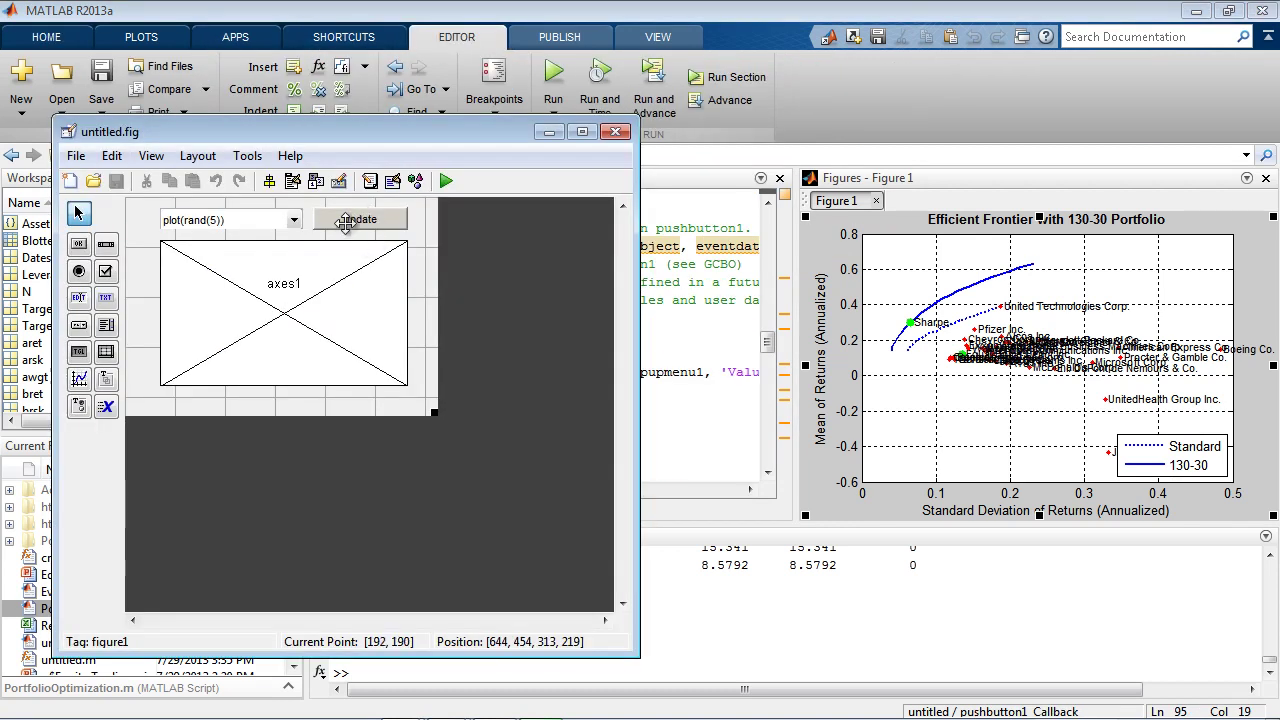
left_click(675, 283)
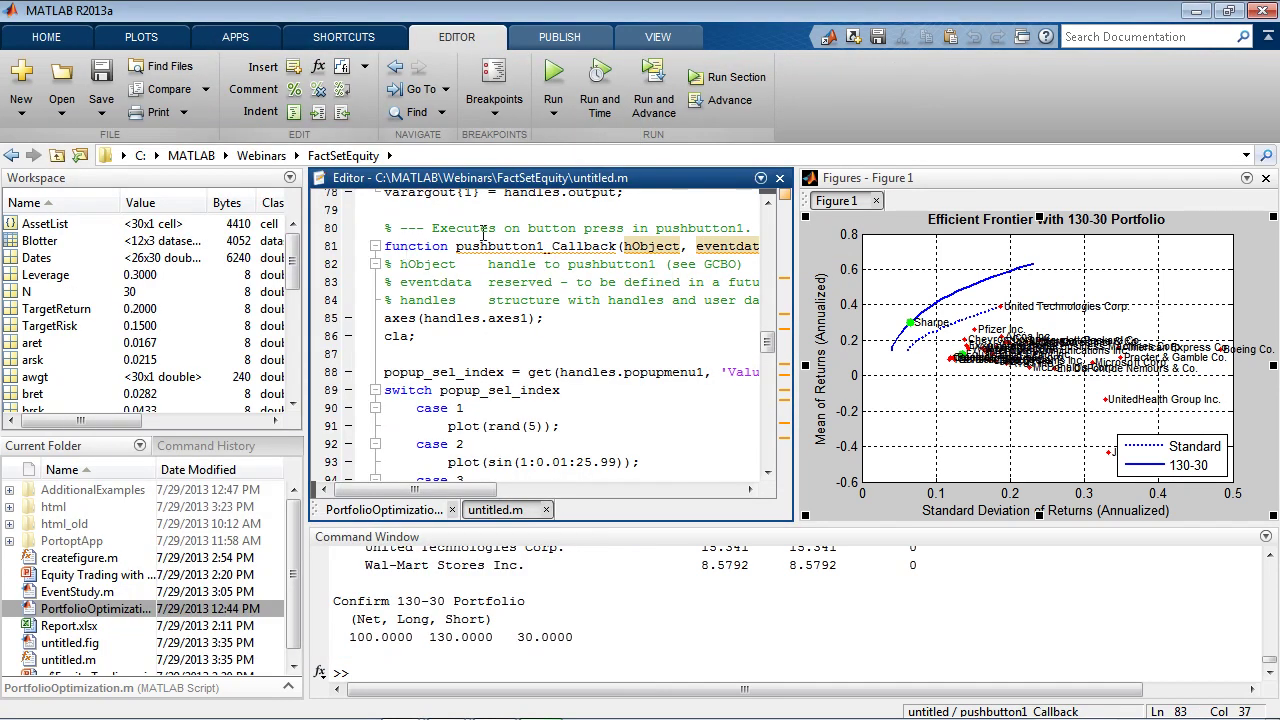
key("alt+Tab")
key("alt+Tab")
key("alt+Tab")
key("alt+Tab")
key("alt+Tab")
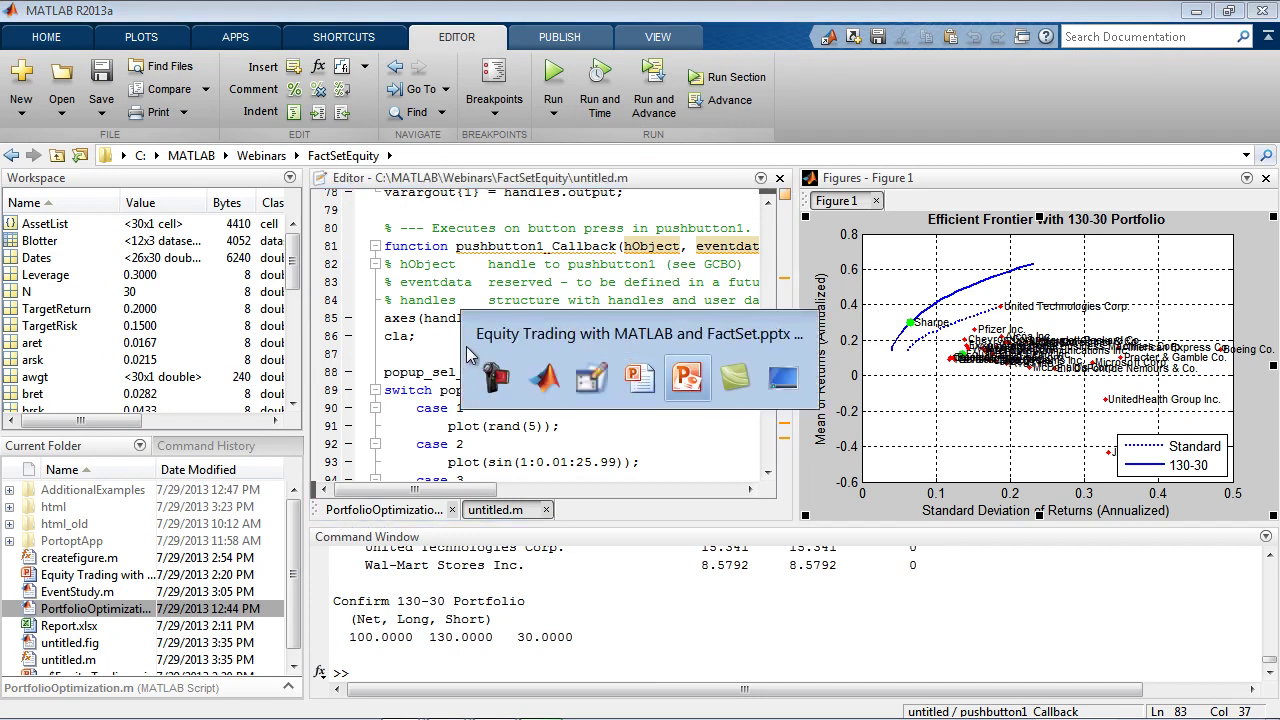
key("alt+Tab")
double_click(384, 220)
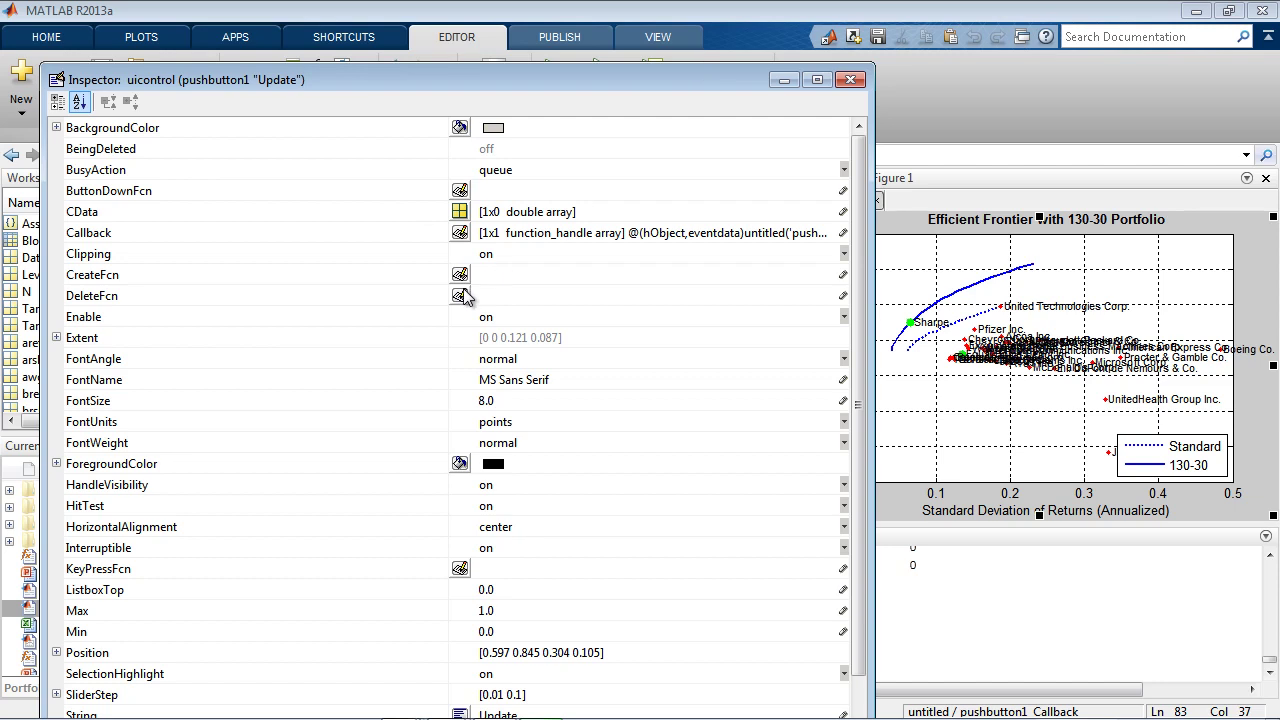
left_click(690, 234)
double_click(690, 234)
left_click(766, 232)
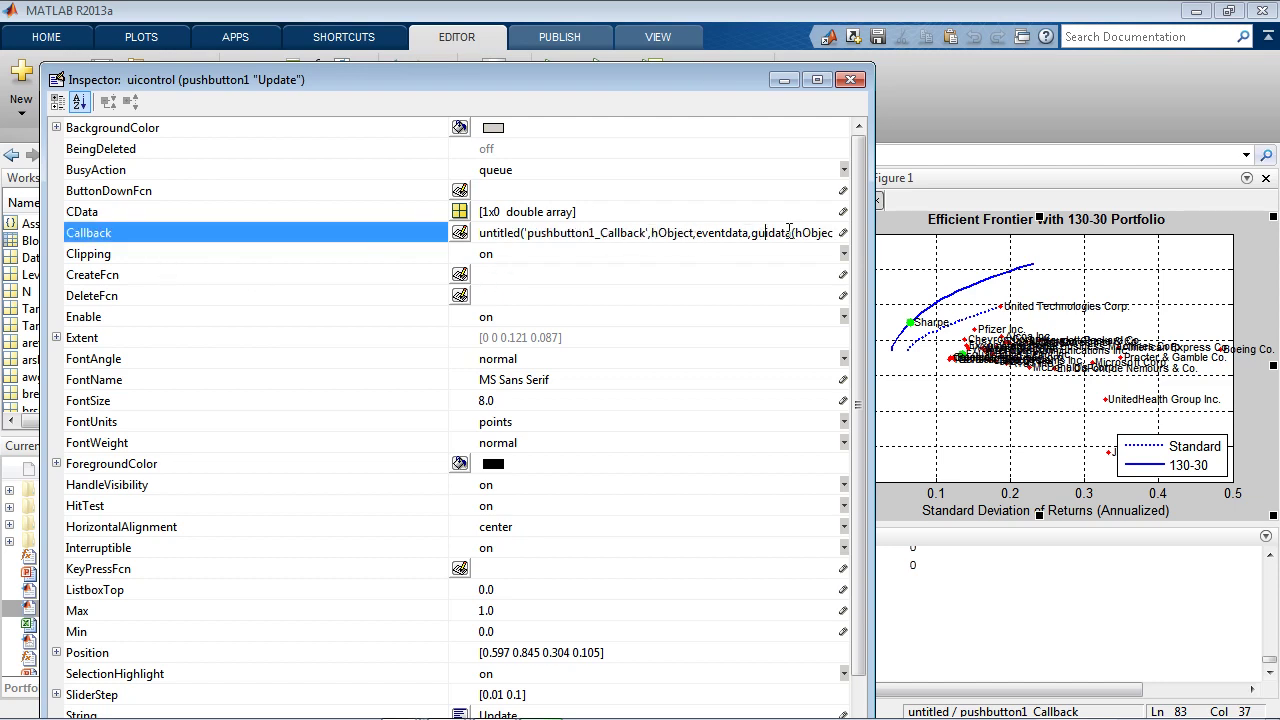
left_click(850, 79)
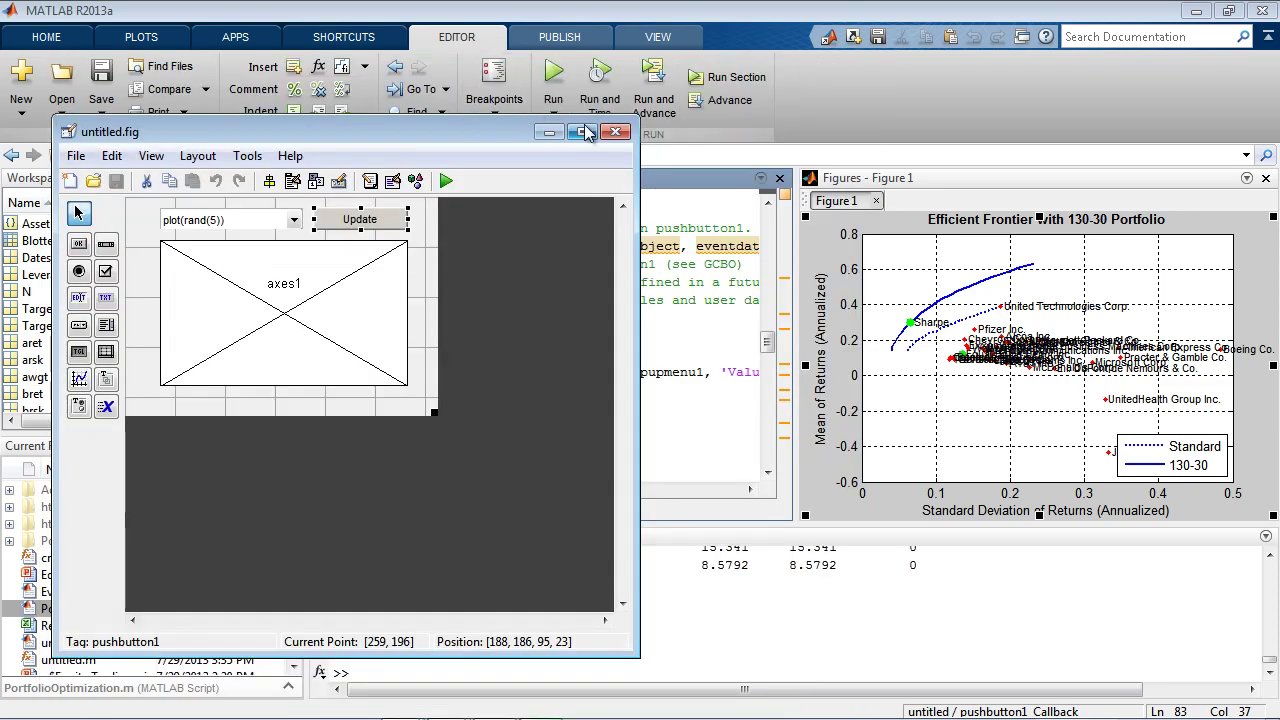
- Jump to pushbutton1_Callback in untitled.m and scroll through its code
left_click(440, 92)
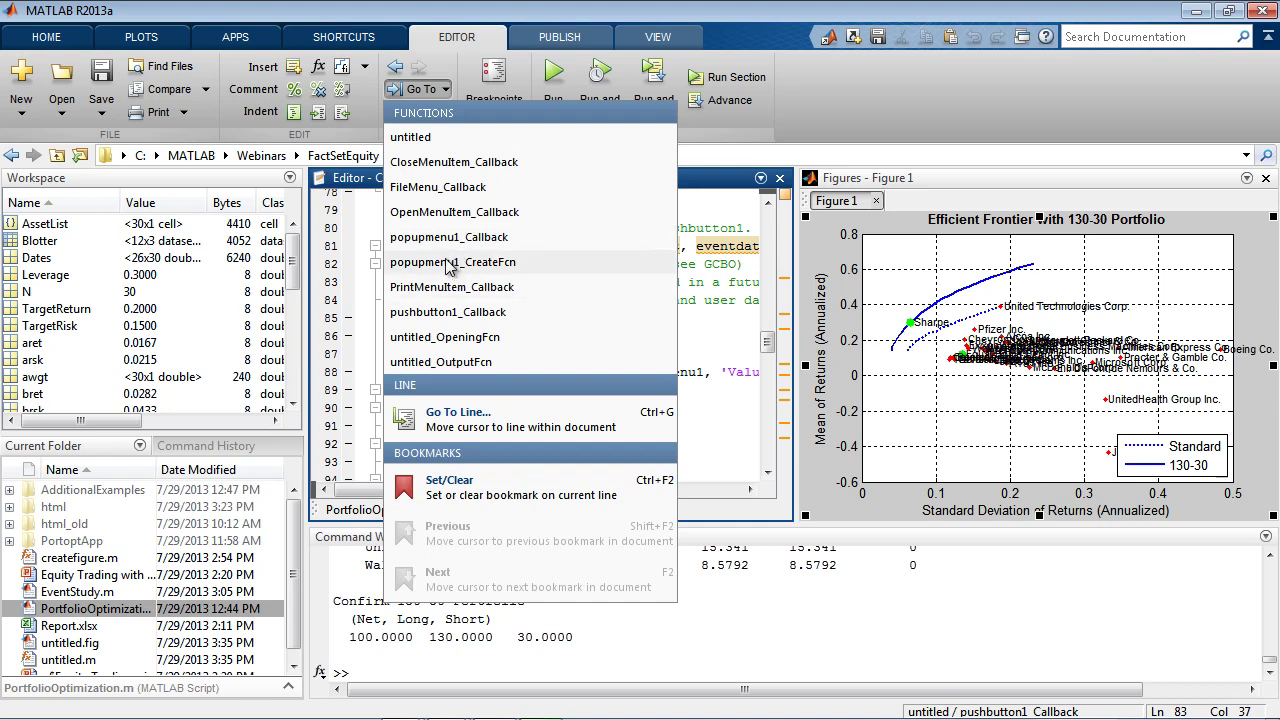
left_click(450, 313)
left_click(576, 283)
scroll(458, 308, "down", 2)
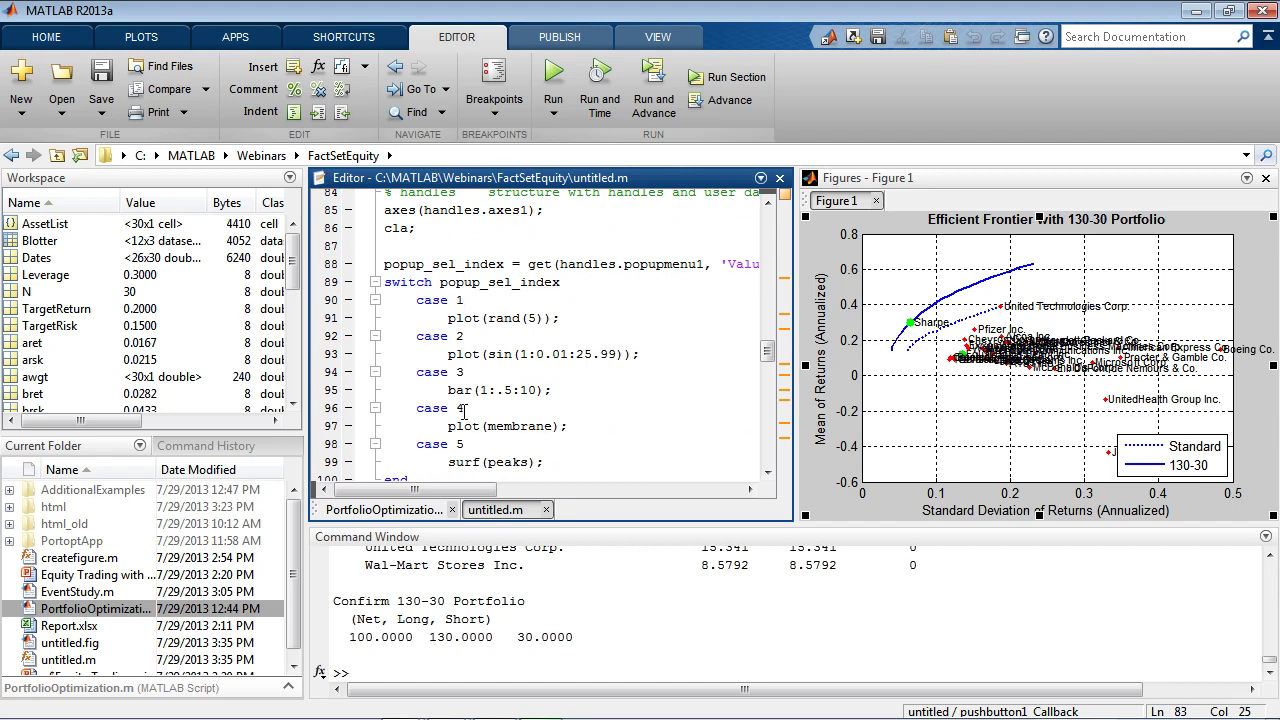
scroll(538, 386, "down", 1)
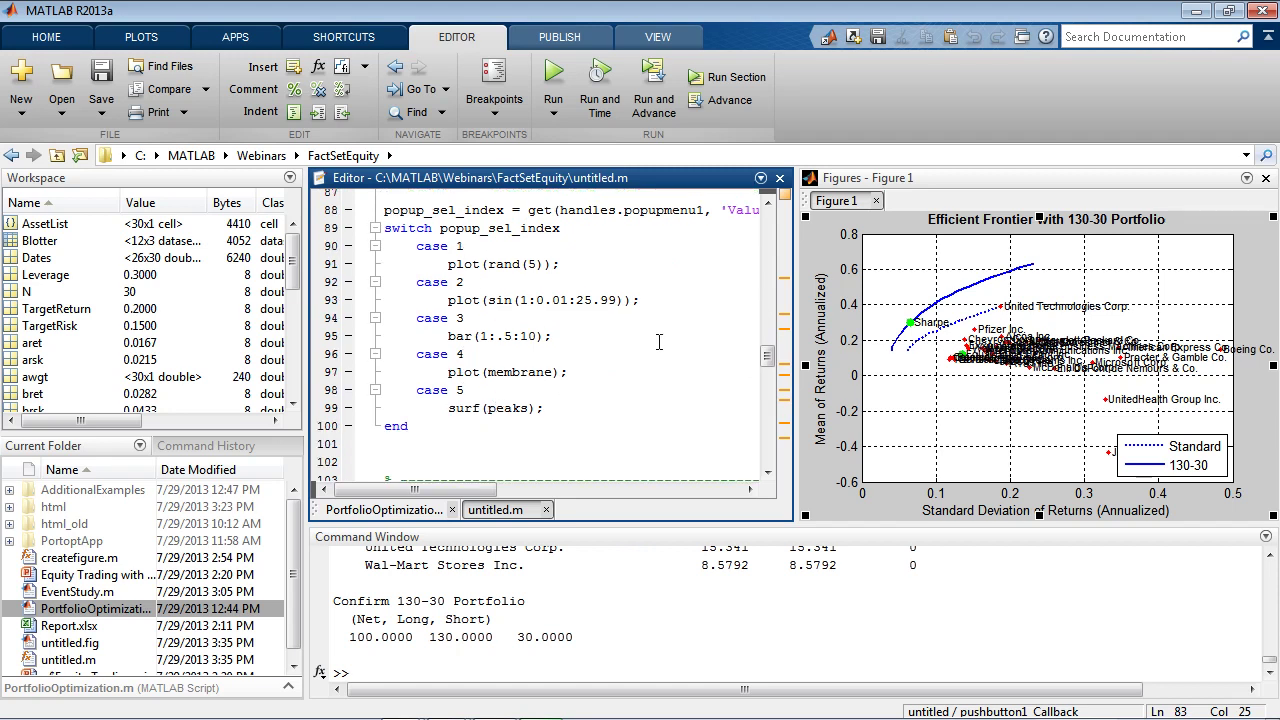
- Close untitled.m and GUIDE, open the PortoptApp folder, close Figure 1, and clear everything
left_click(547, 510)
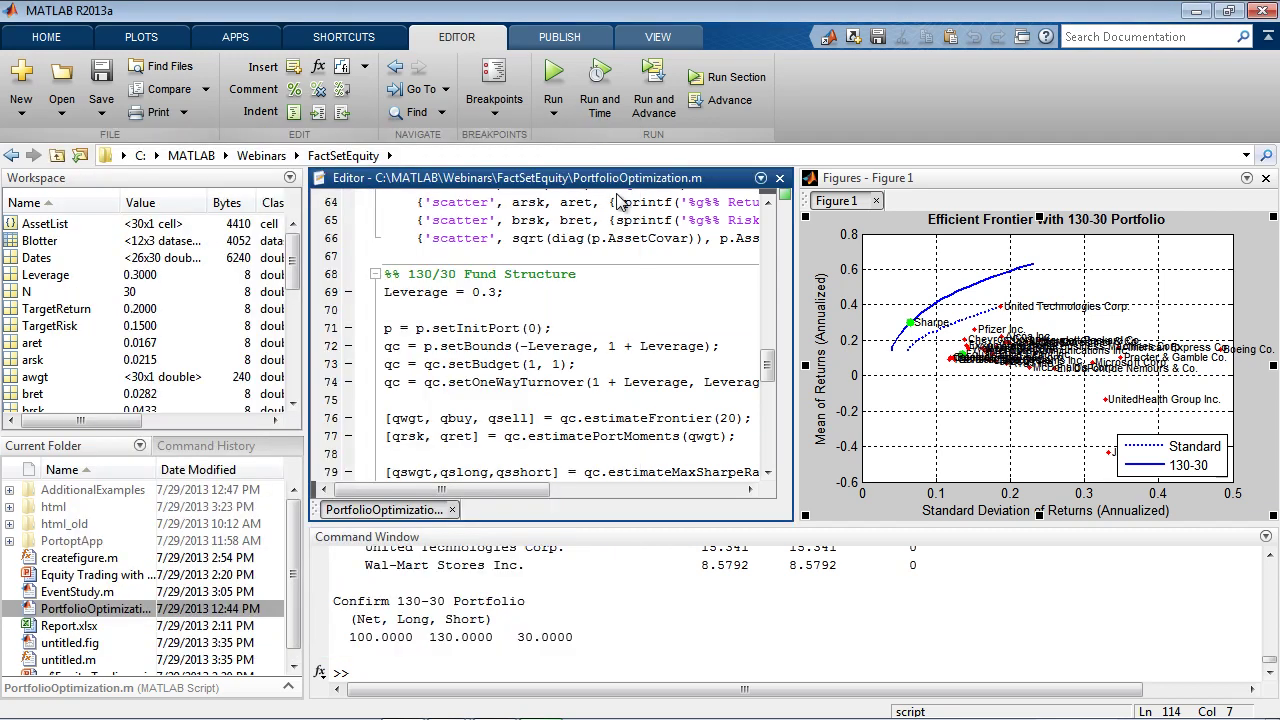
left_click(616, 131)
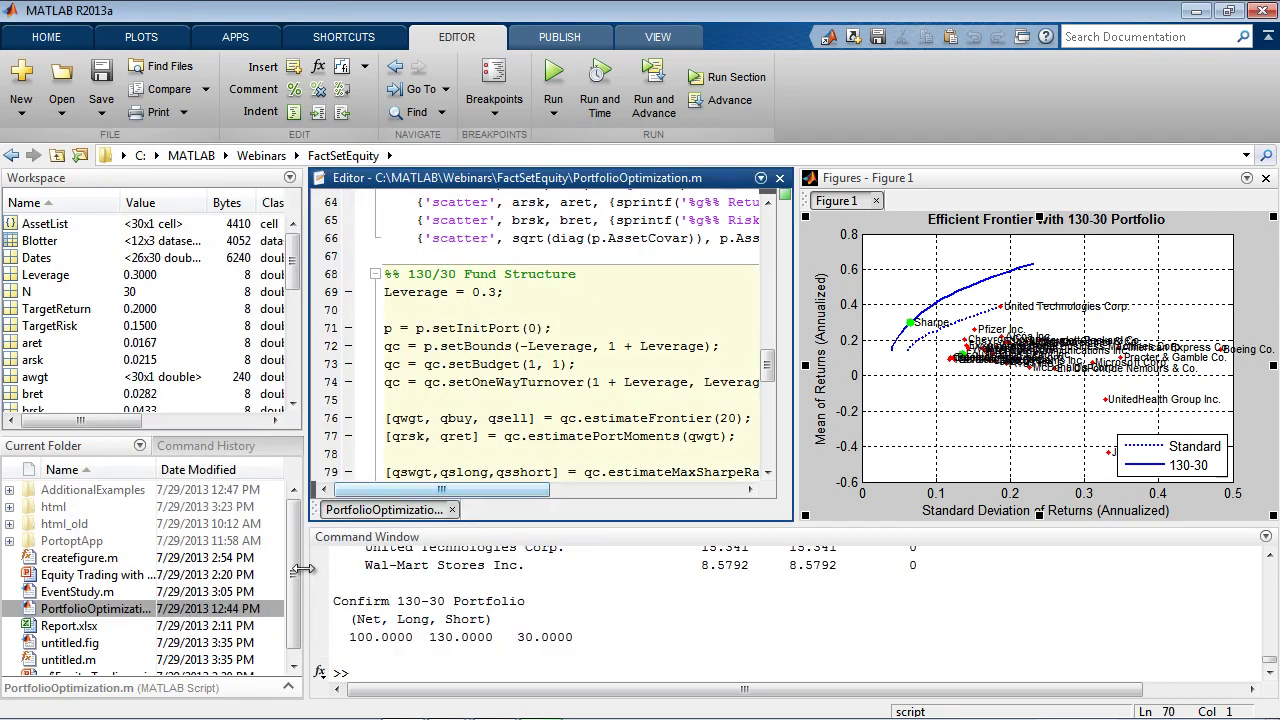
double_click(28, 541)
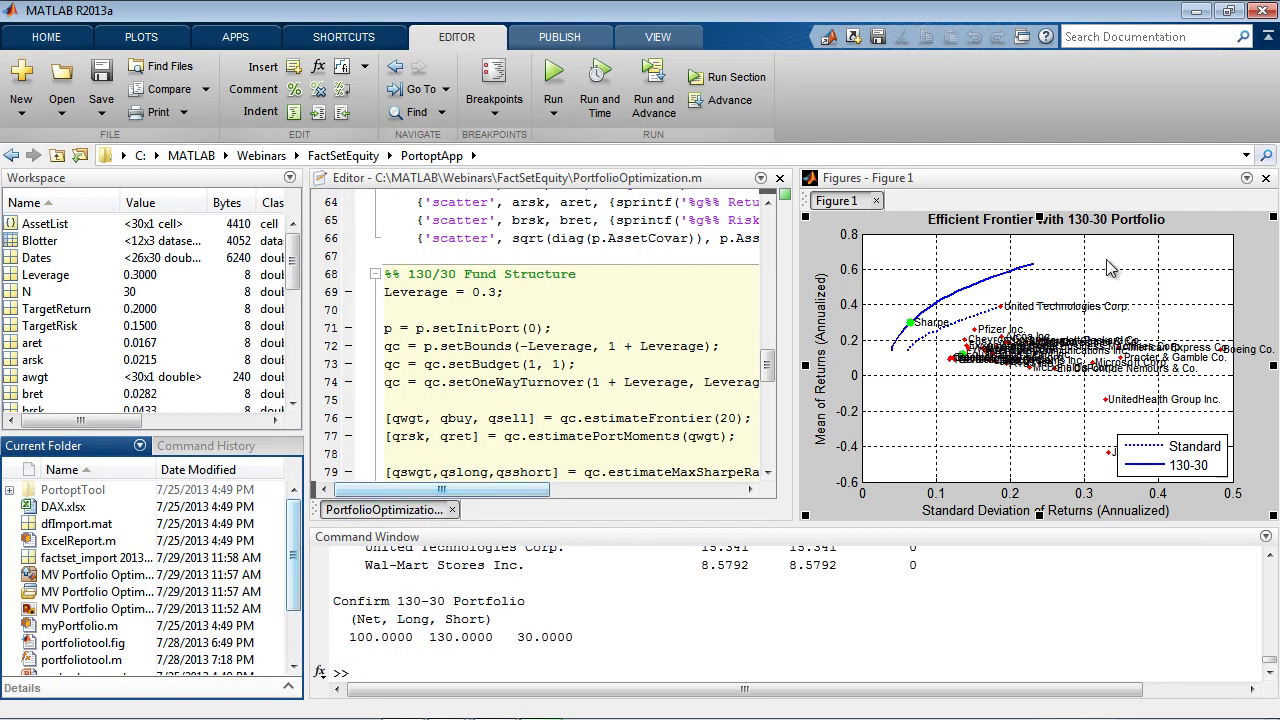
left_click(1266, 178)
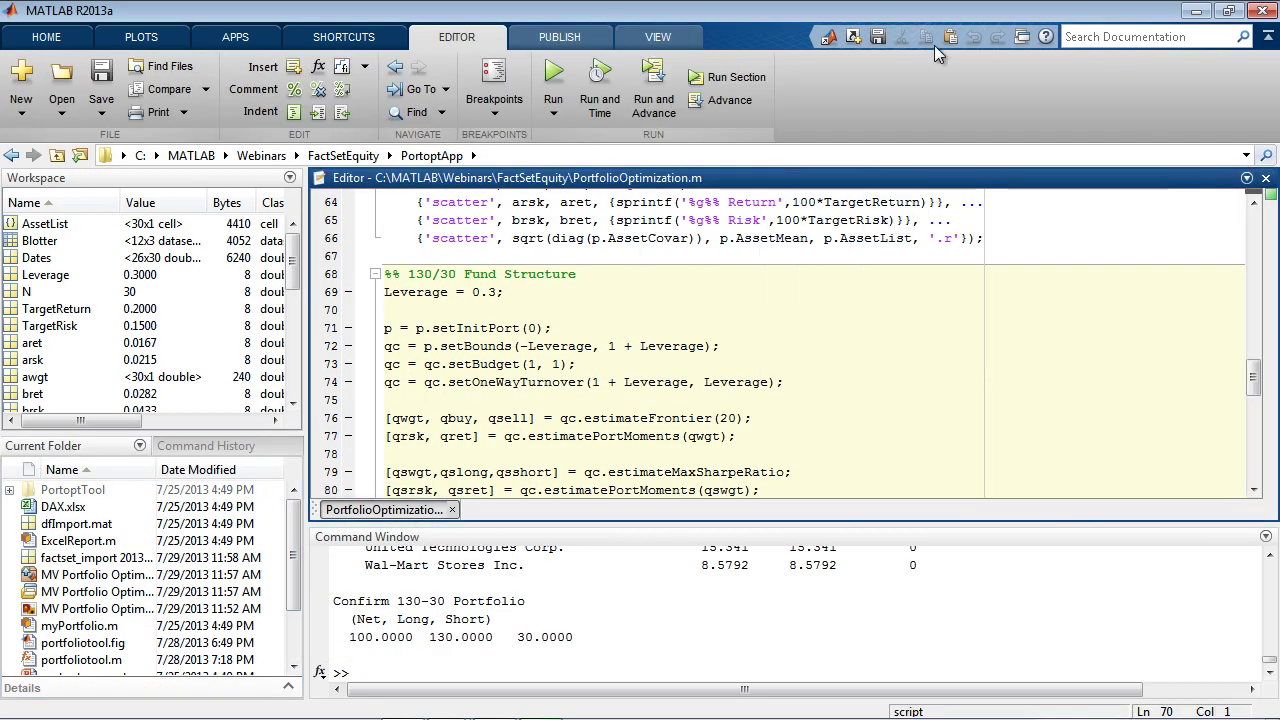
left_click(829, 39)
left_click(448, 625)
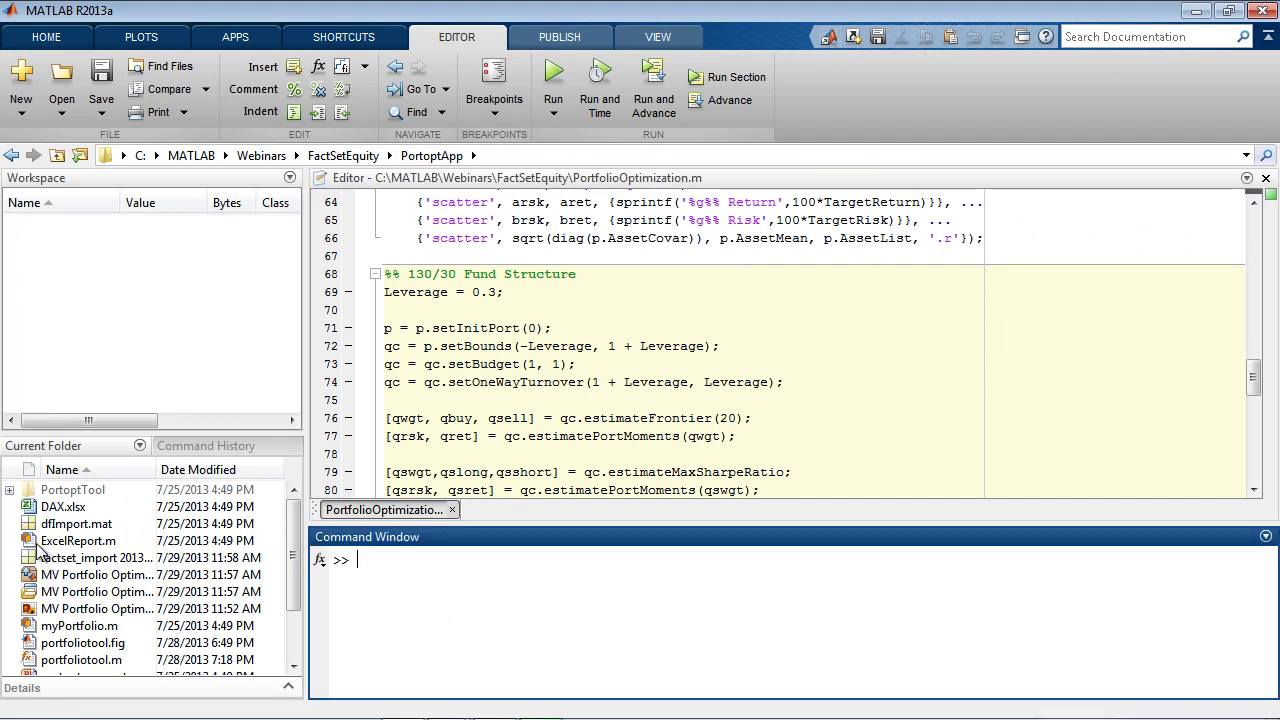
- Right-click portfoliotool.m in the Current Folder to run the Portfolio Optimization Tool
left_click(30, 668)
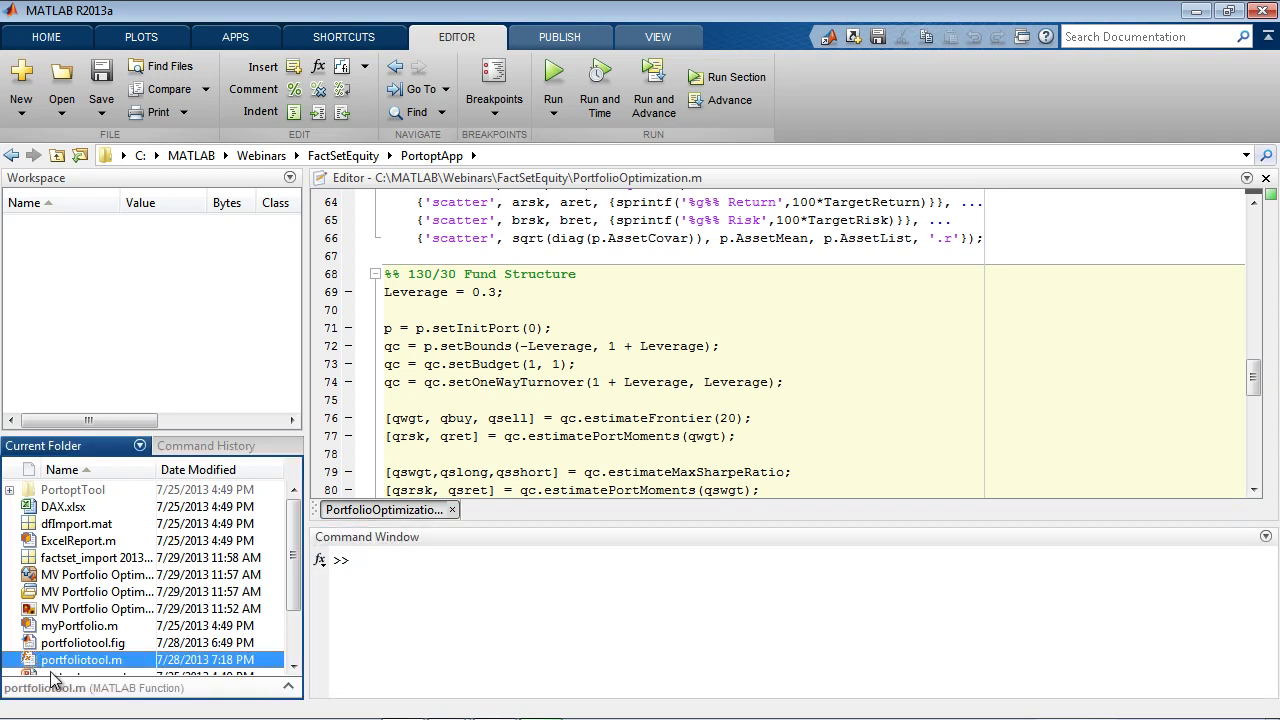
right_click(32, 664)
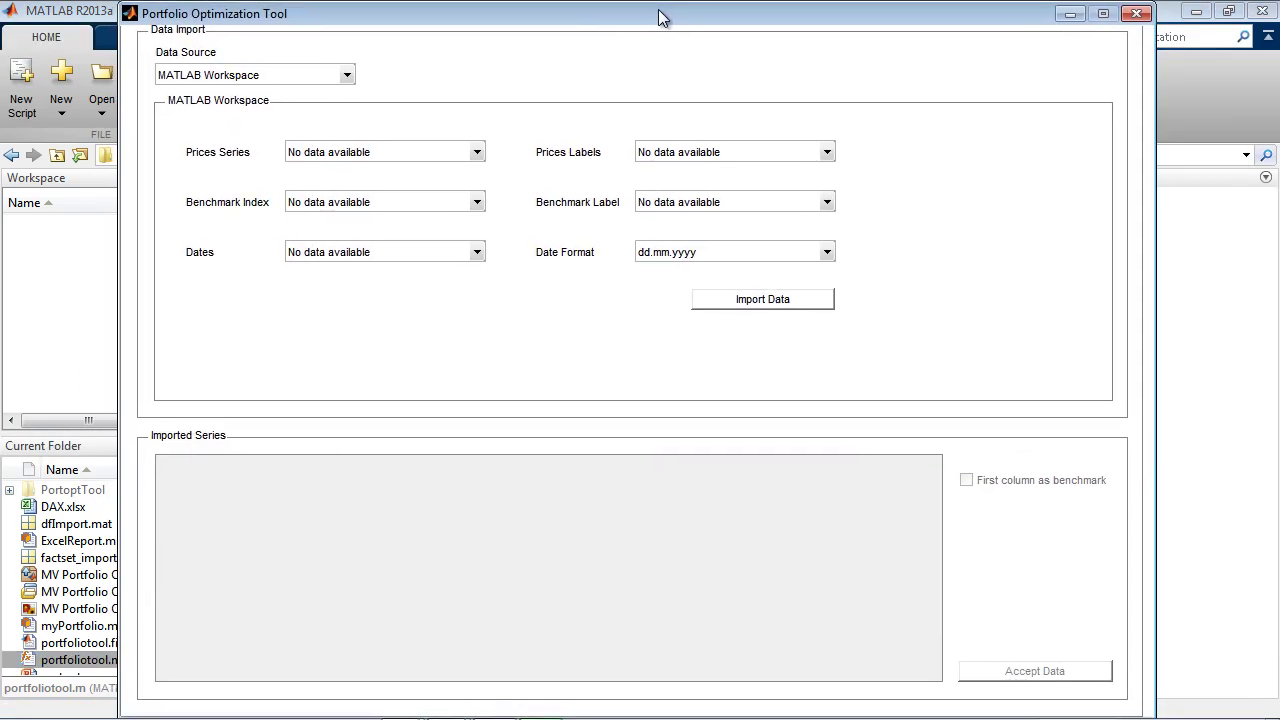
- Set the data source to FactSet Data Direct Datafeed and download the index constituents
left_click_drag(659, 17, 667, 21)
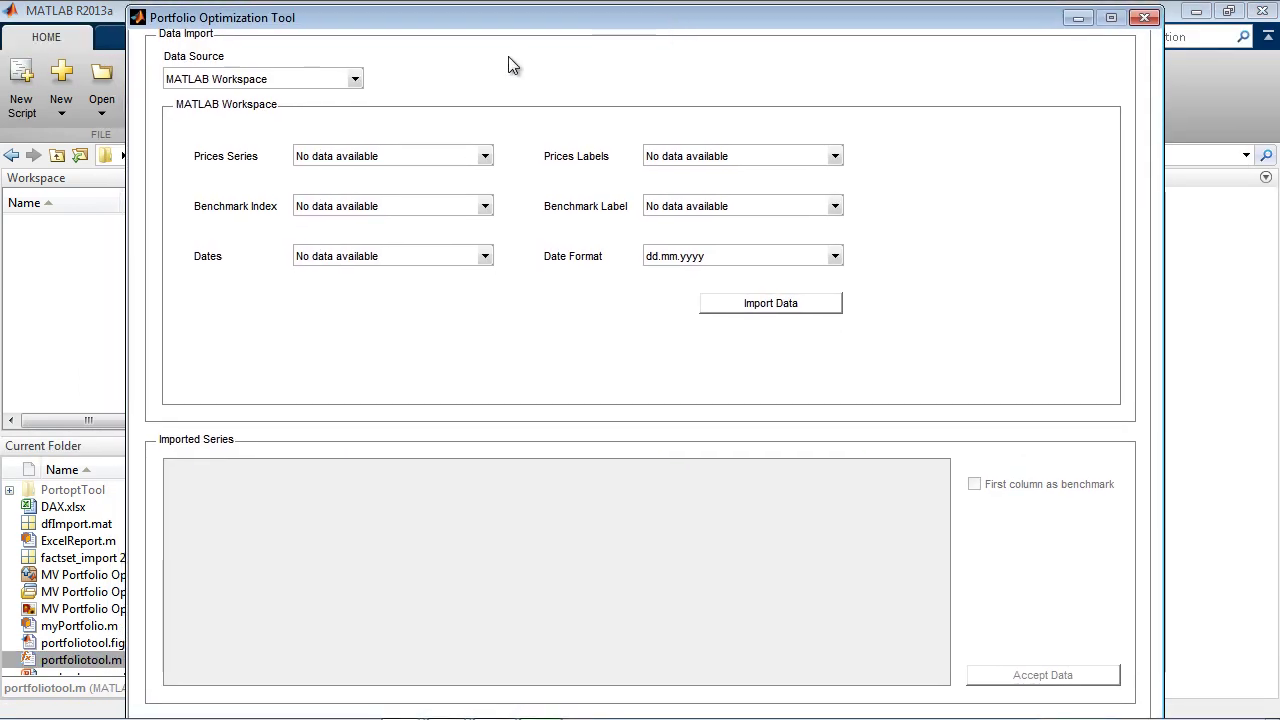
left_click(355, 80)
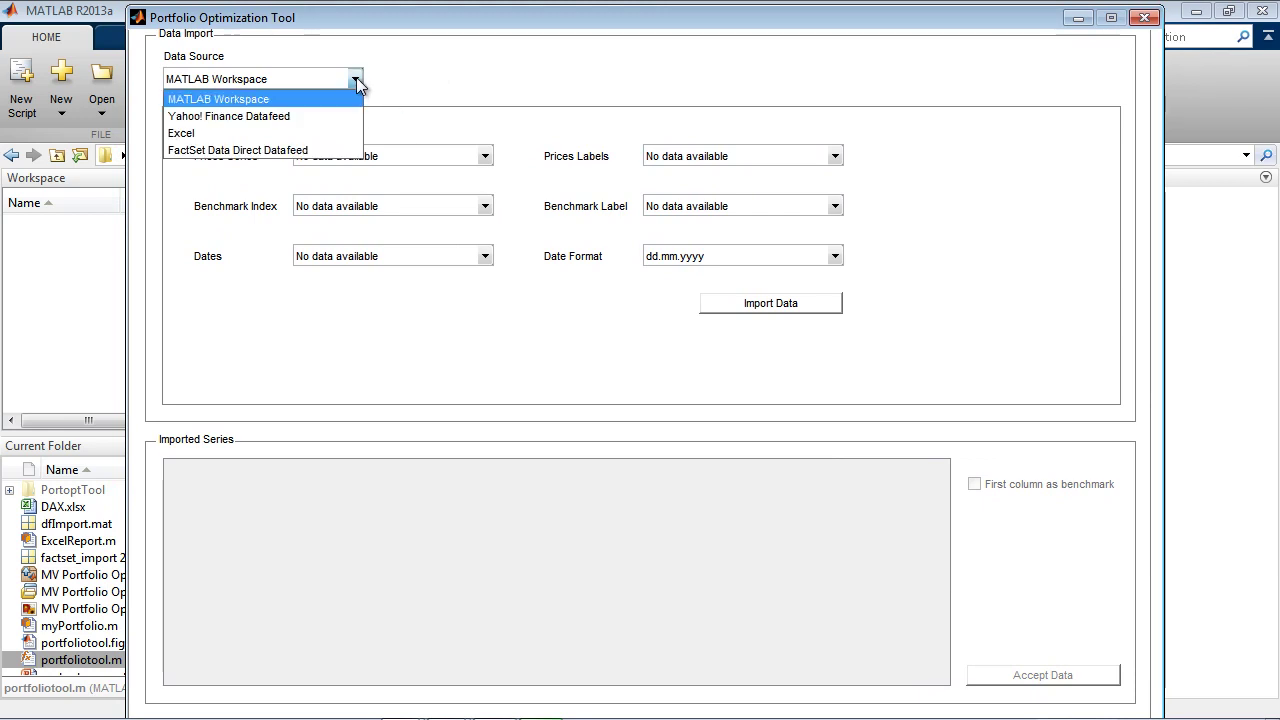
left_click(229, 152)
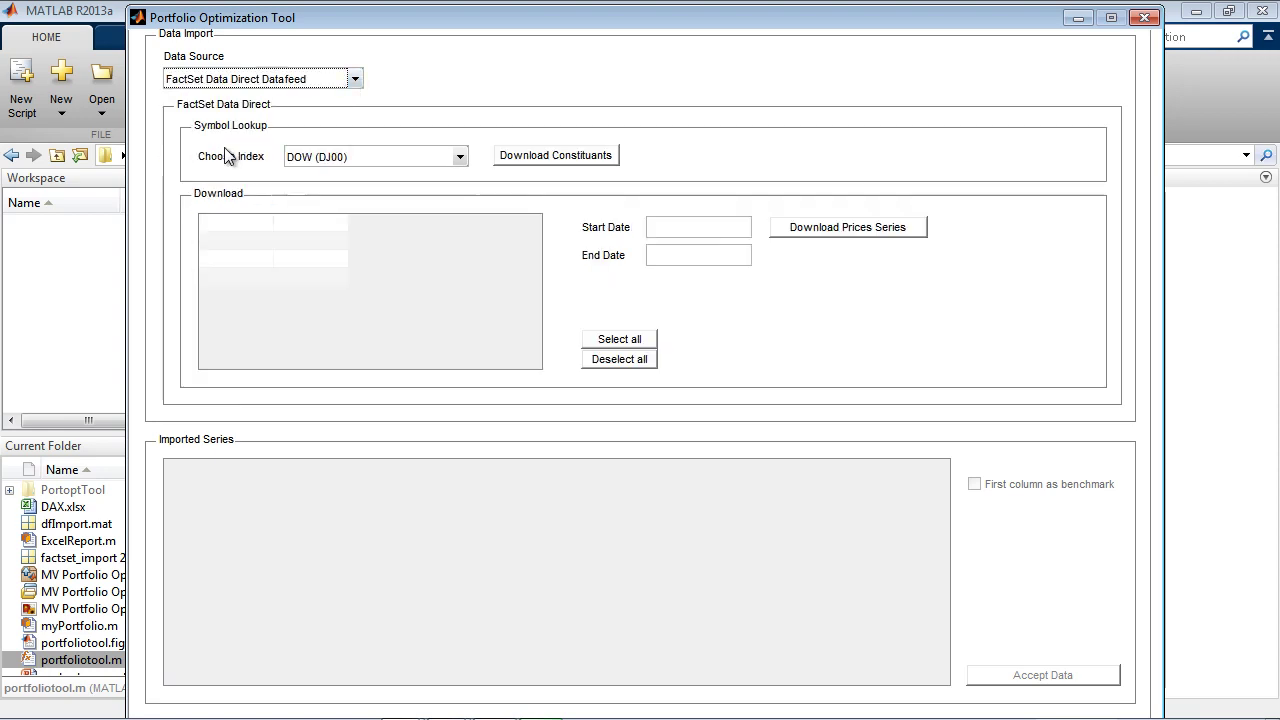
left_click(528, 157)
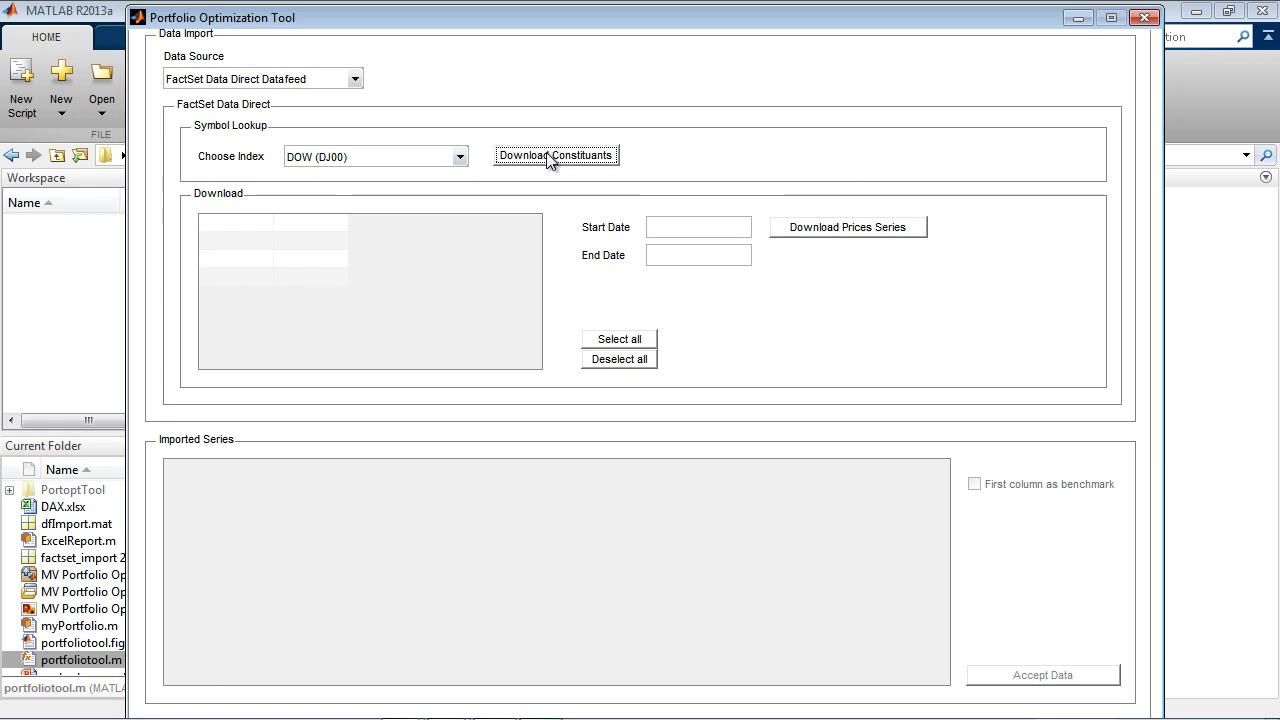
- Keep DOW (DJ00) as the index and re-check all its component rows
left_click(461, 157)
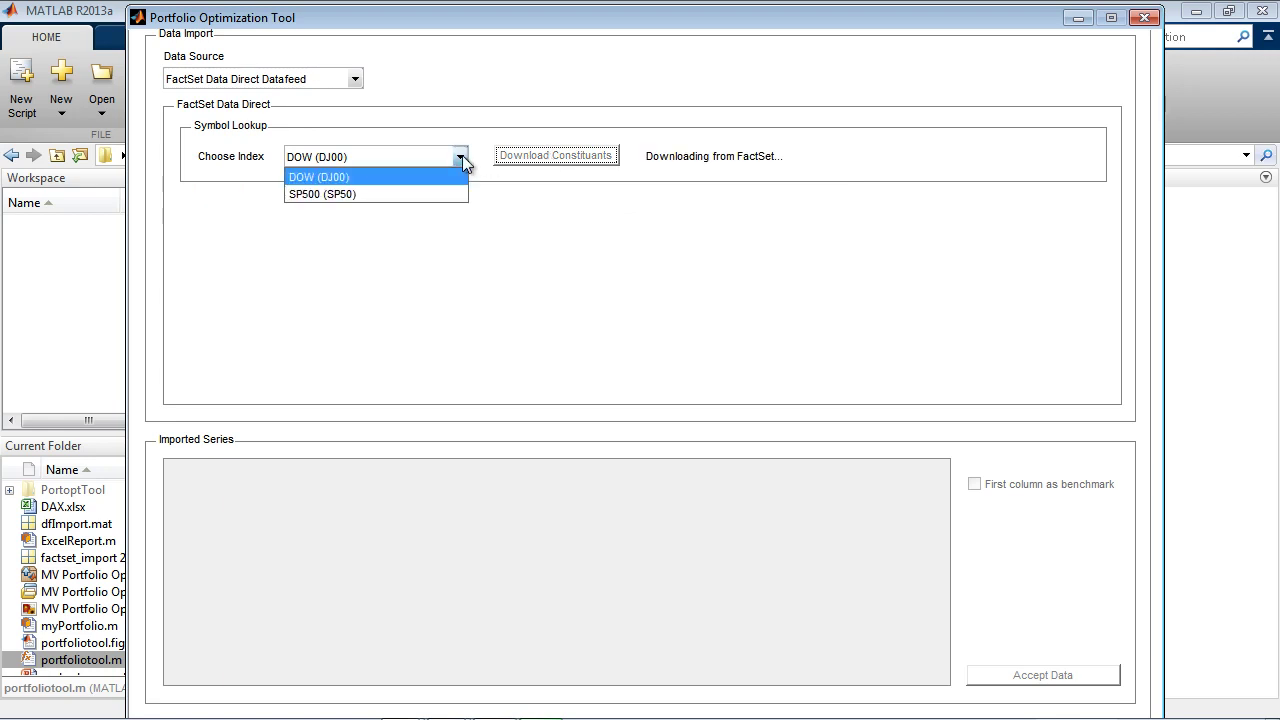
left_click(487, 117)
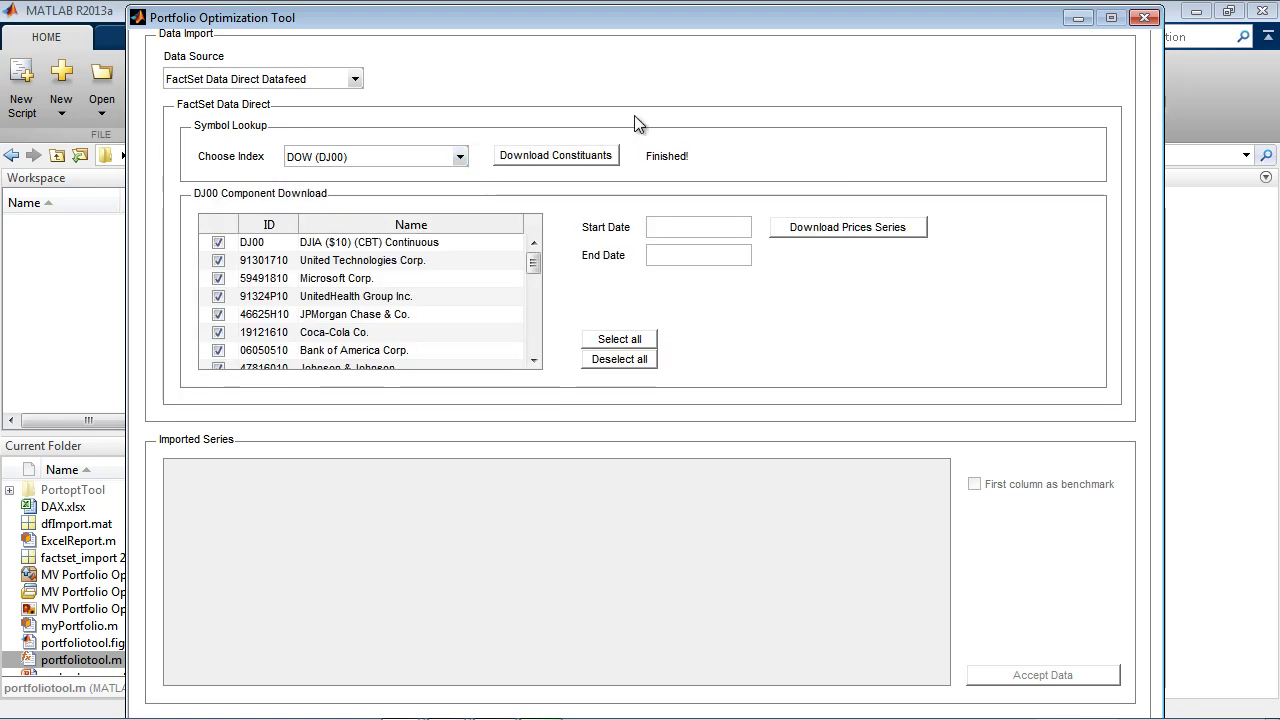
left_click(619, 360)
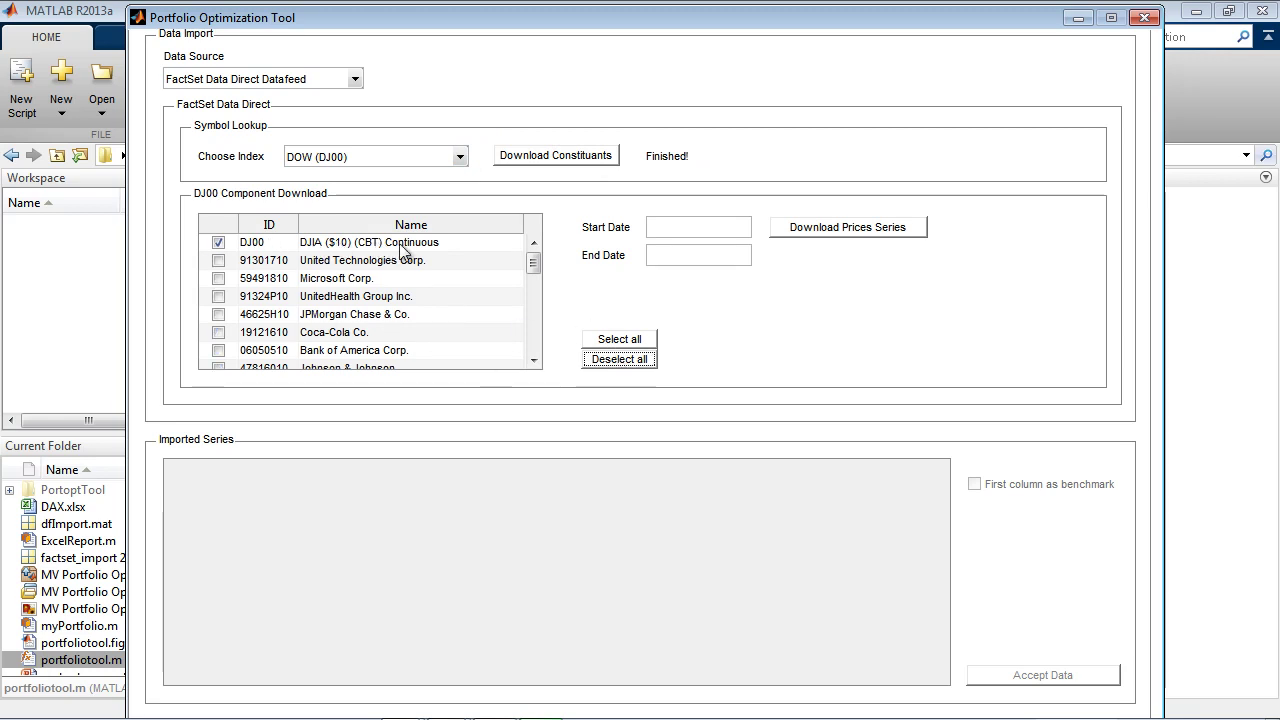
left_click(617, 339)
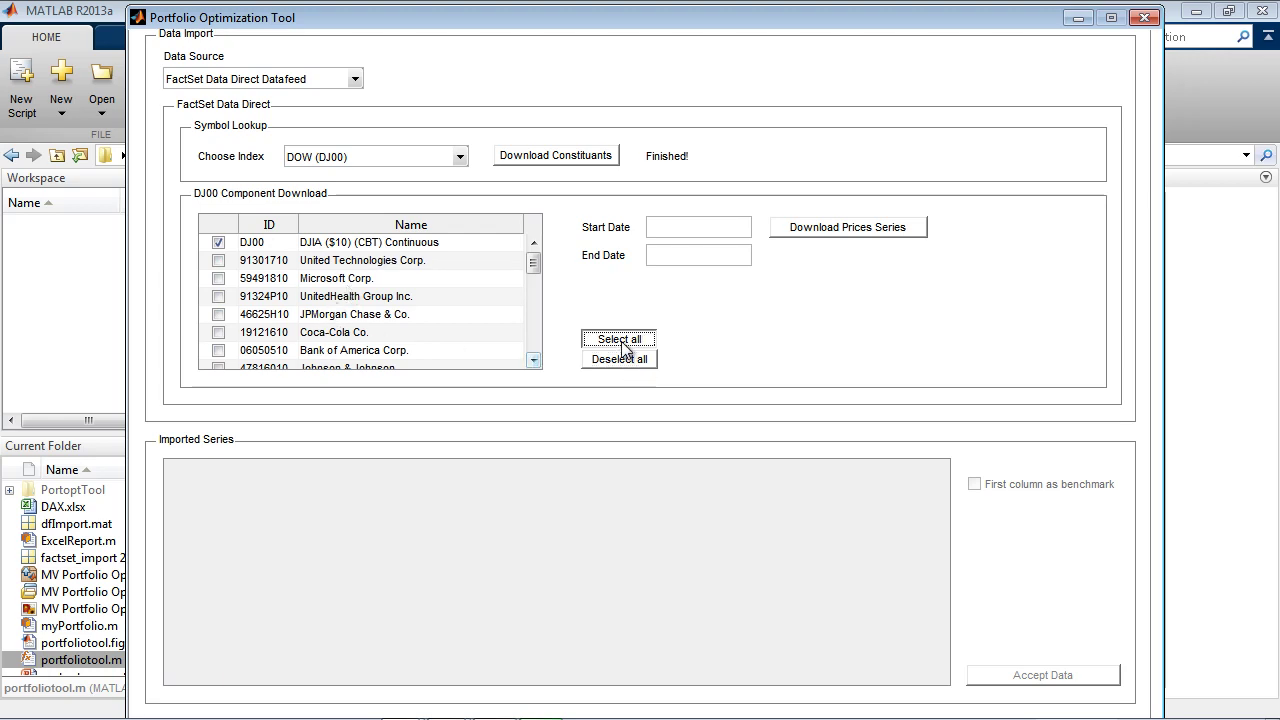
- Enter 1.1.2013 as the price series end date
left_click(696, 224)
type("1.1")
type(".2")
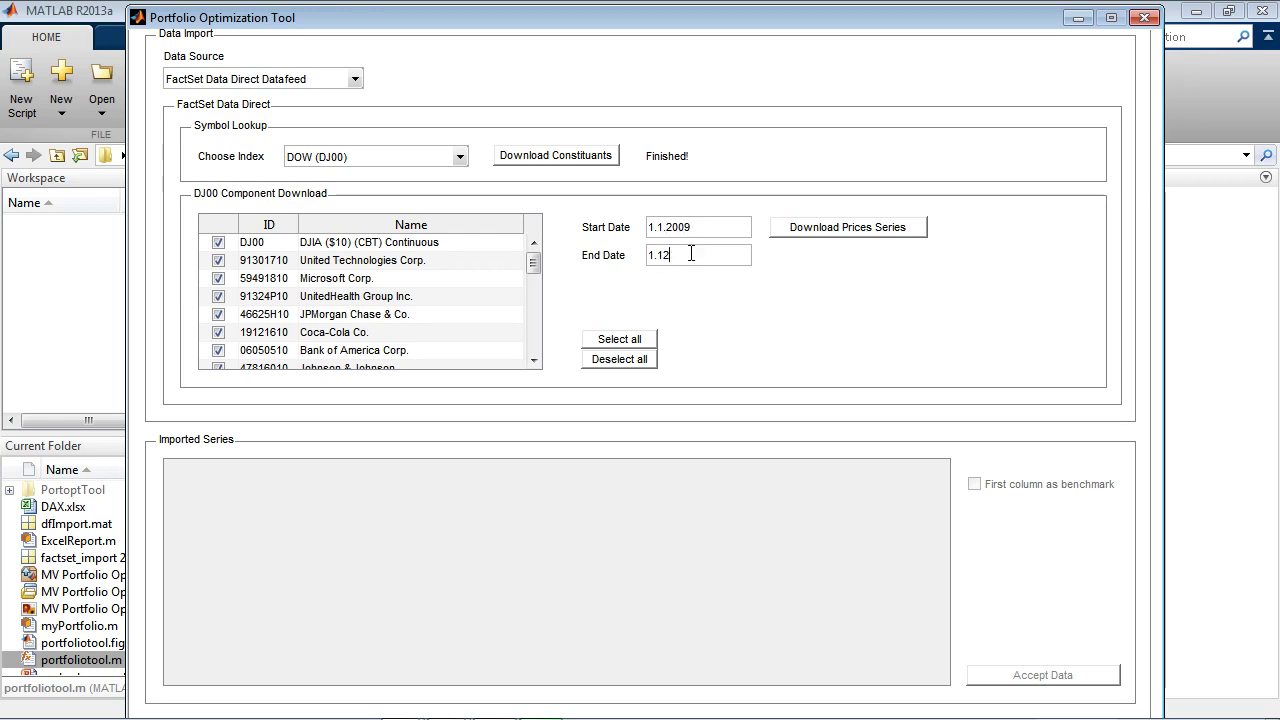
key("BackSpace")
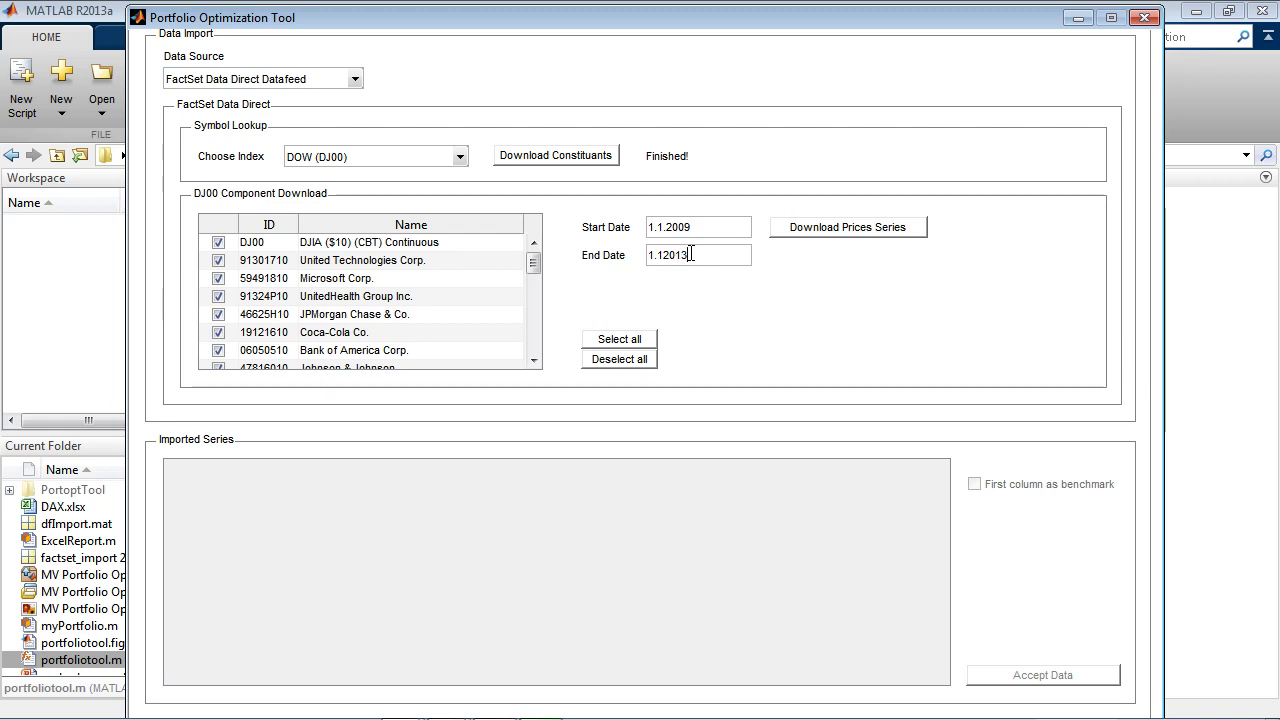
- Download the DJ00 price series after fixing the date format, then accept the data
left_click(809, 230)
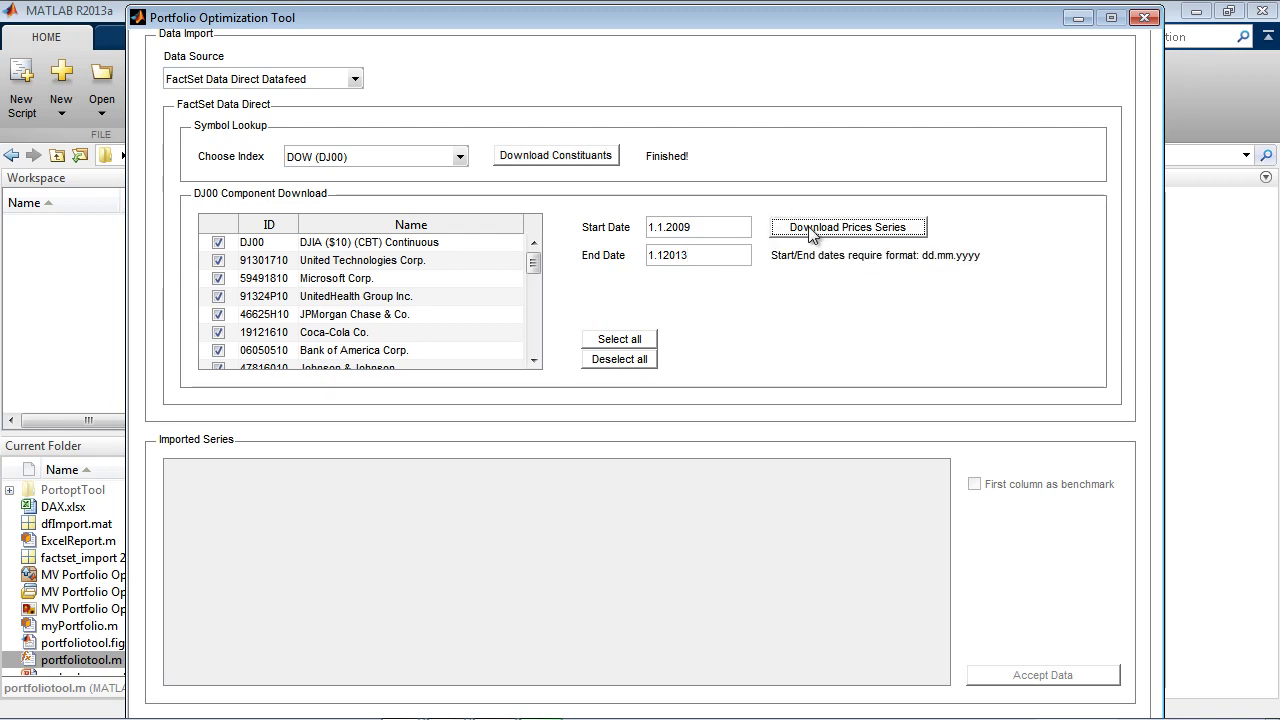
left_click(665, 258)
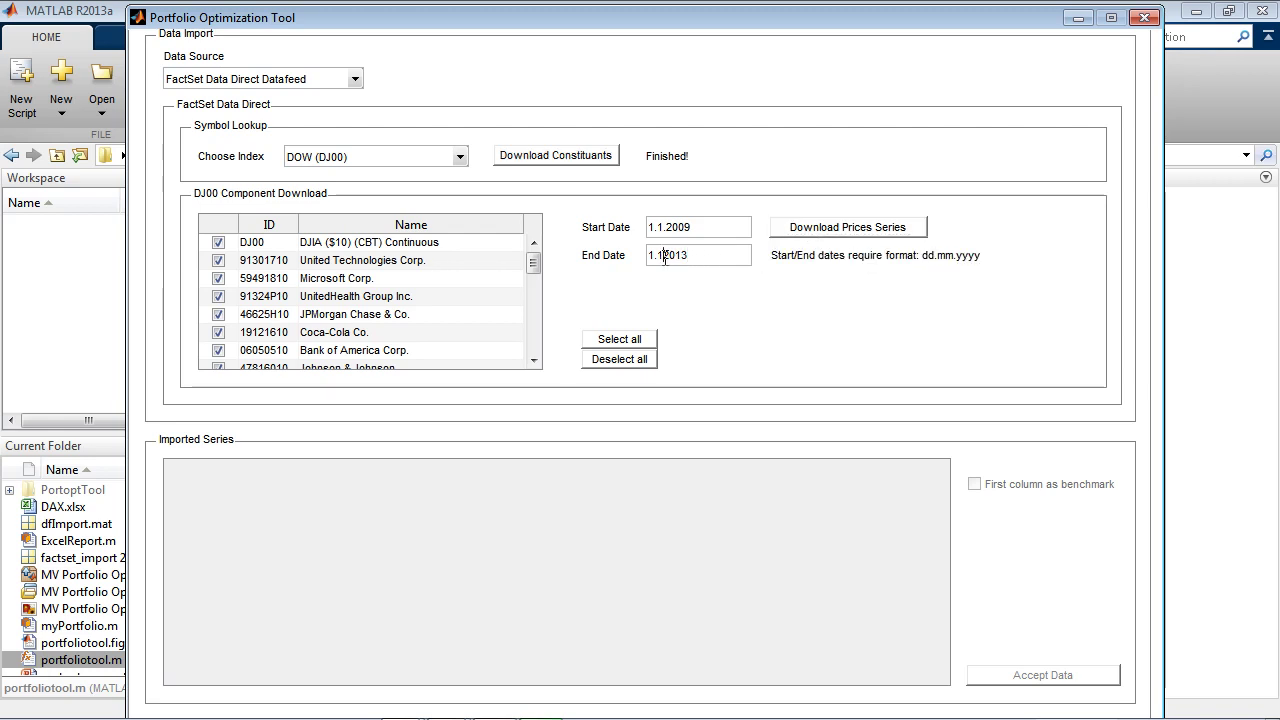
left_click(815, 230)
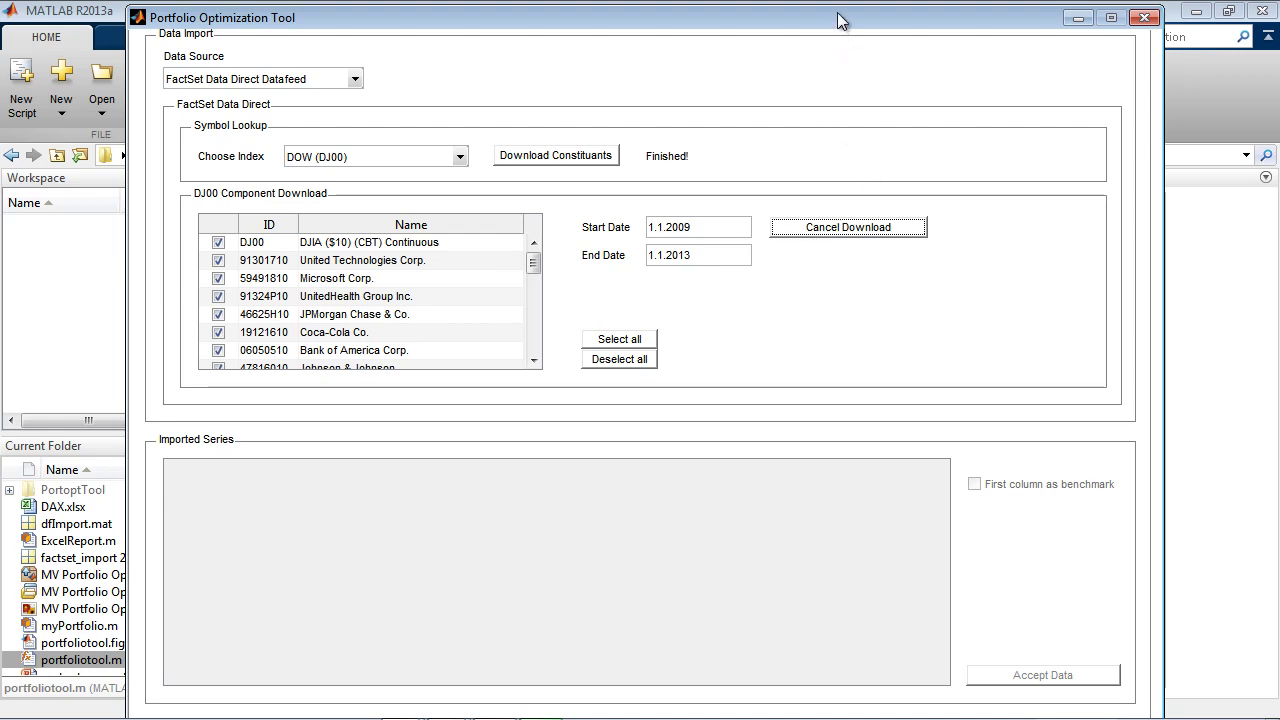
left_click(1043, 675)
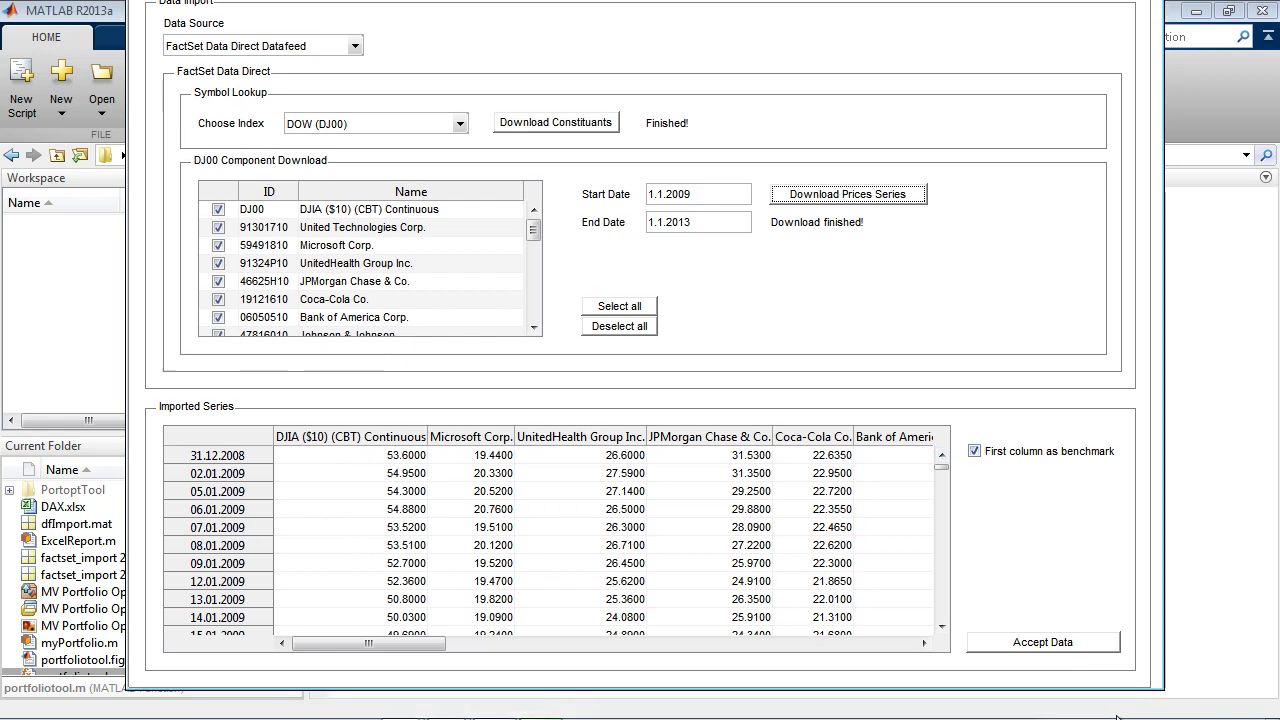
left_click(1033, 650)
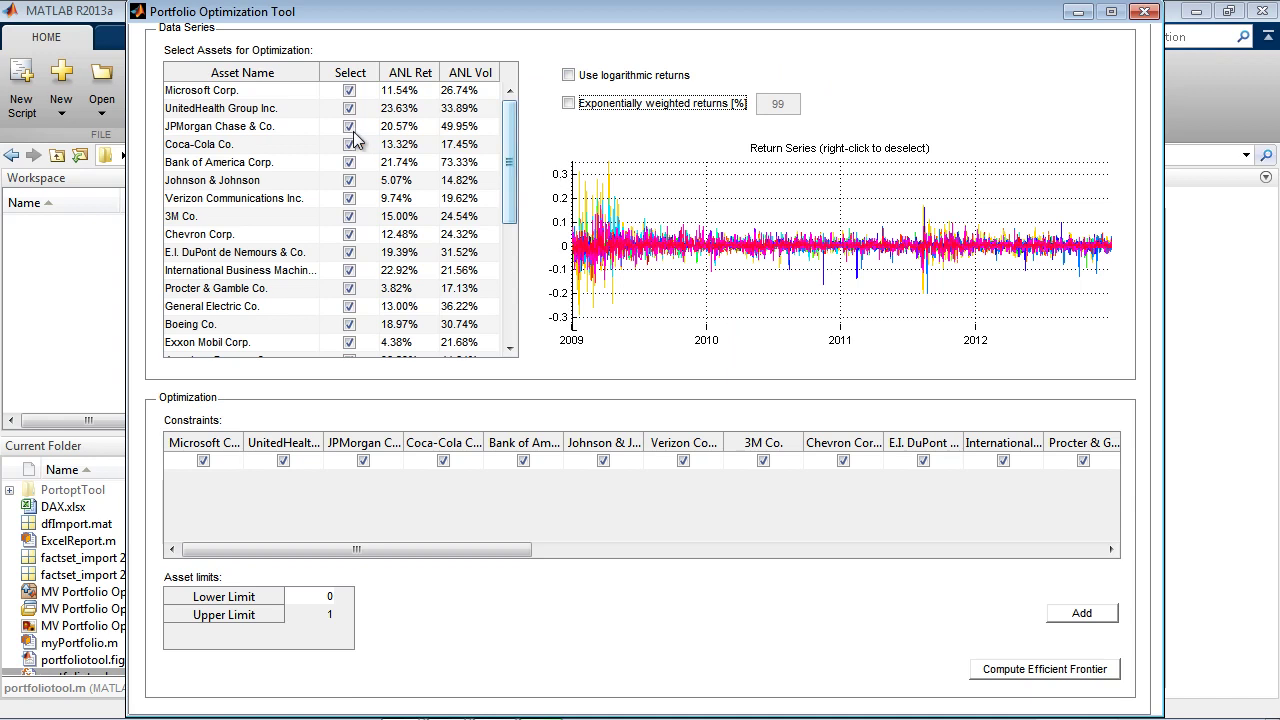
- Leave logarithmic and exponentially weighted returns off and compute the DJ00 efficient frontier
left_click(569, 77)
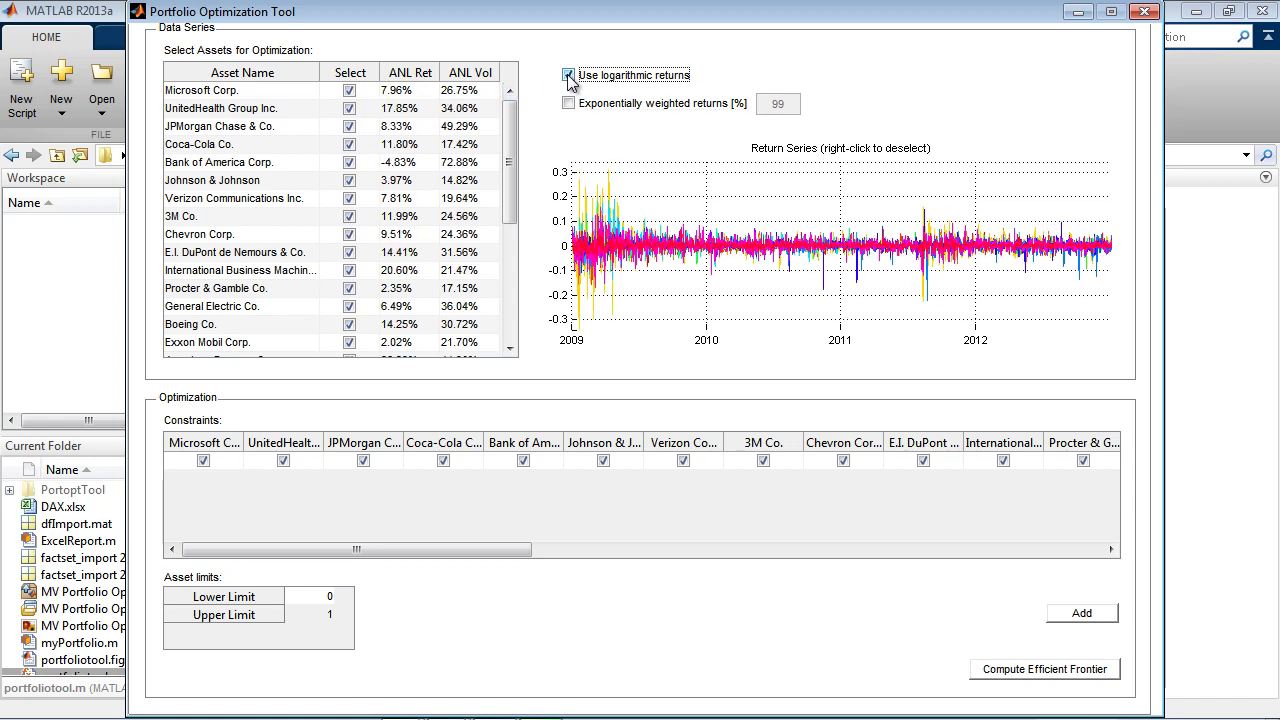
left_click(569, 77)
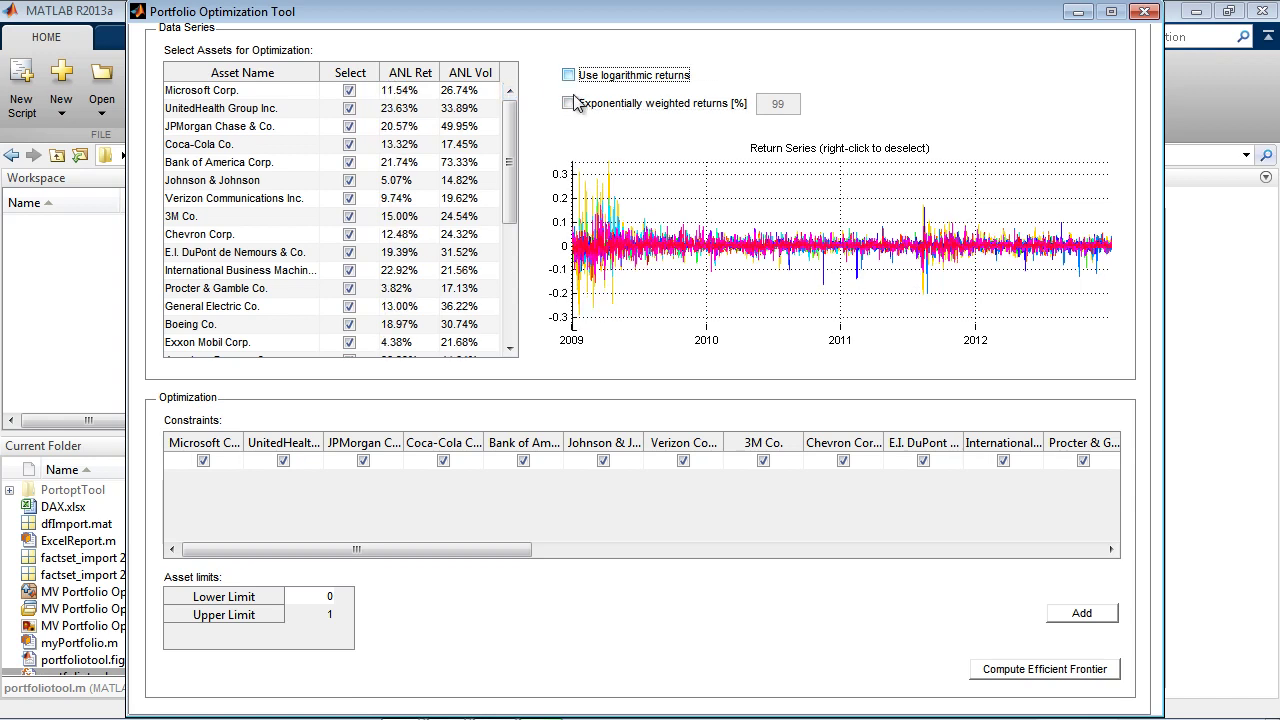
left_click(569, 104)
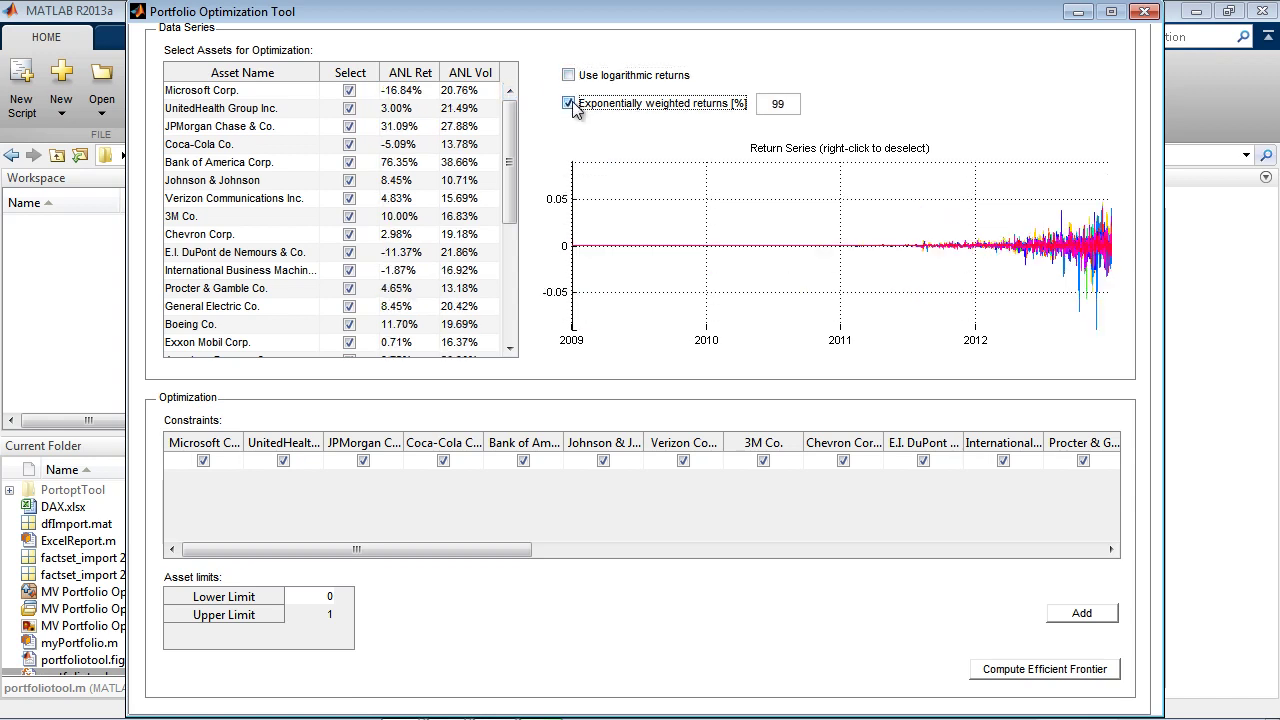
left_click(569, 104)
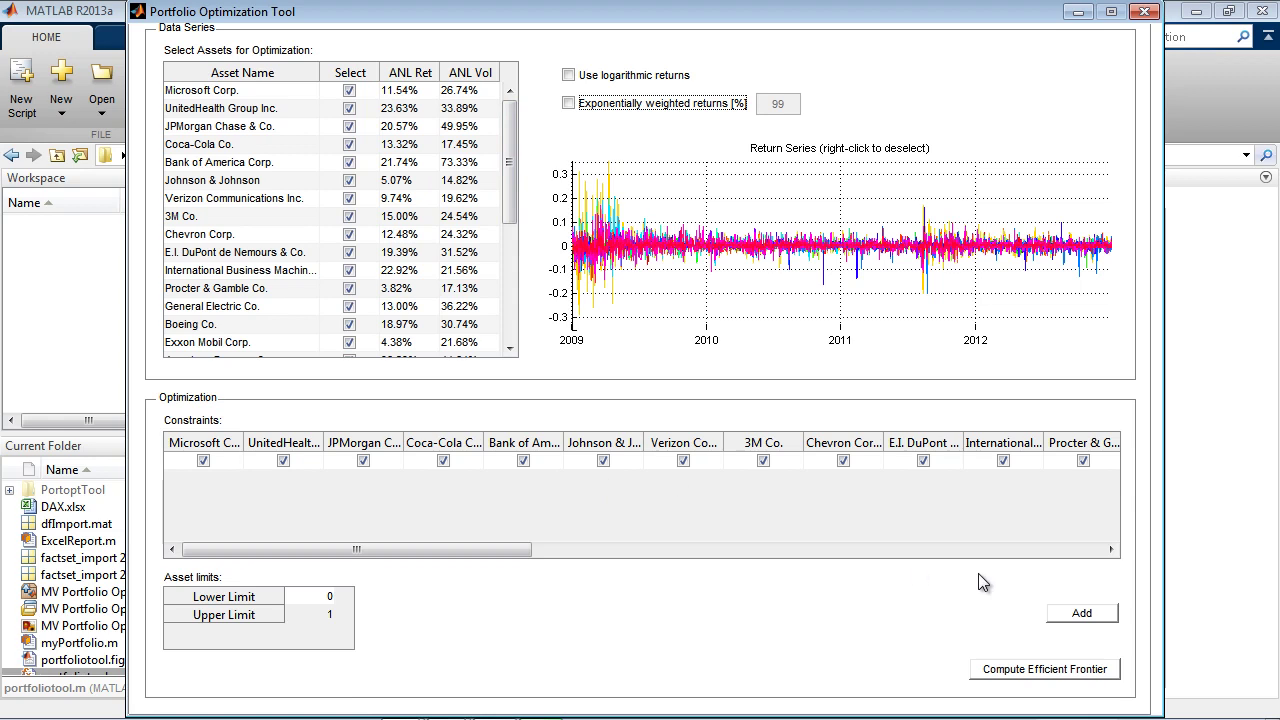
left_click(1033, 676)
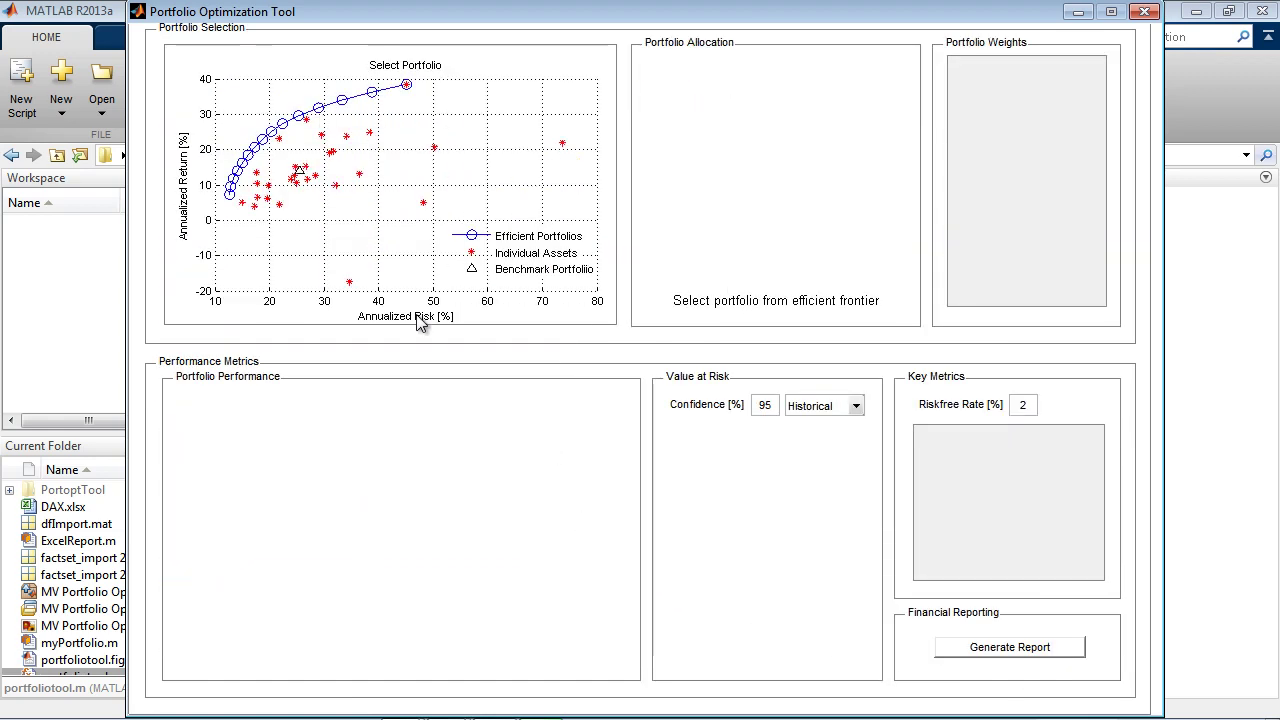
- Pick a frontier portfolio and set Value at Risk to Parametric
left_click(271, 133)
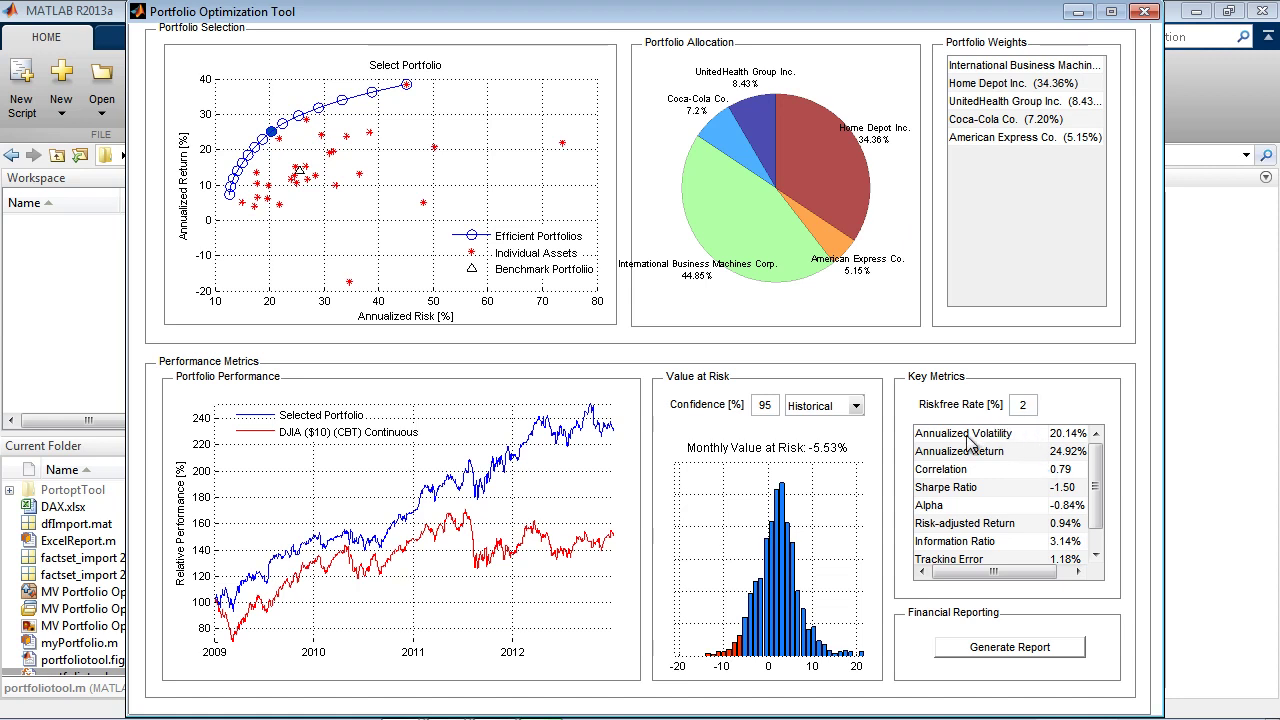
left_click_drag(1099, 505, 1098, 538)
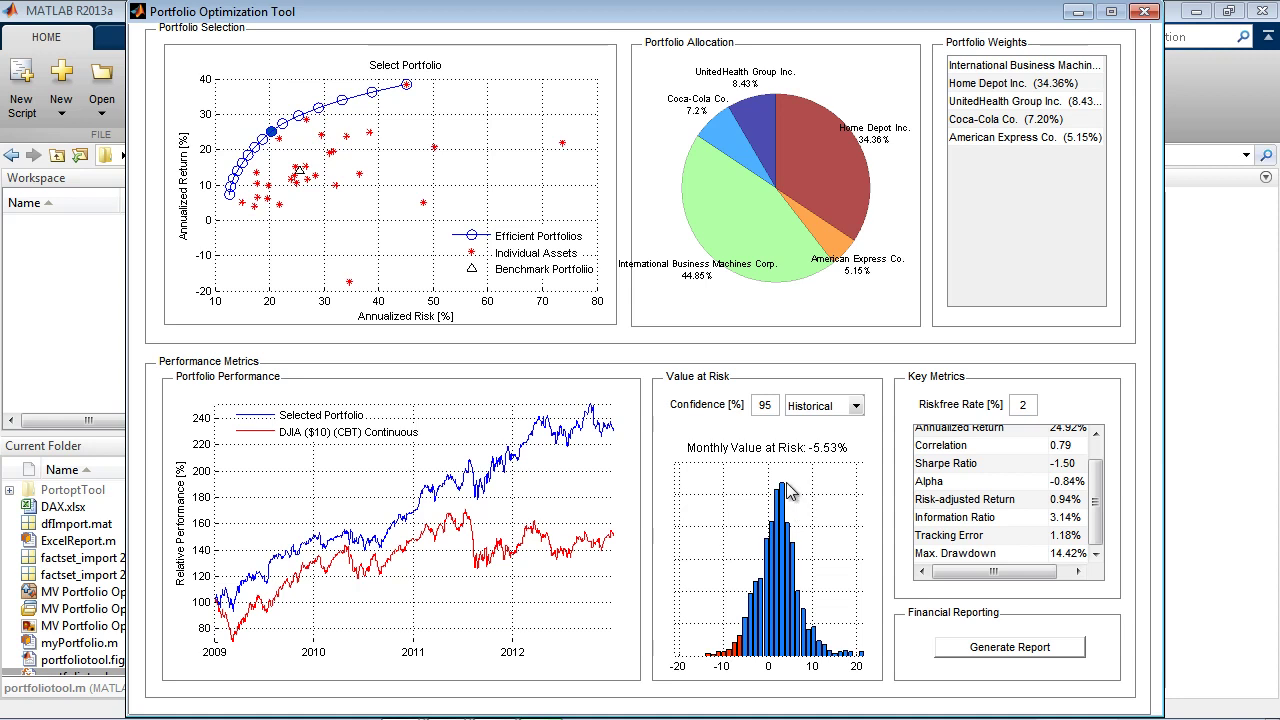
left_click(856, 405)
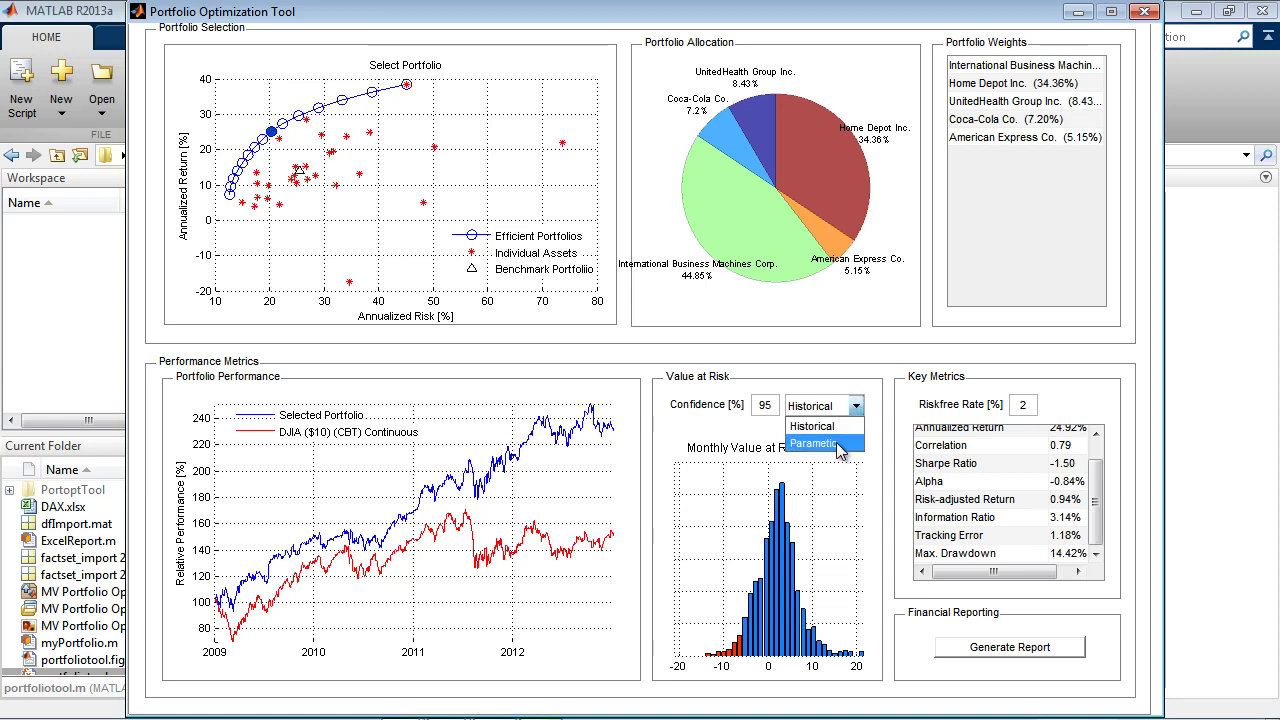
left_click(838, 441)
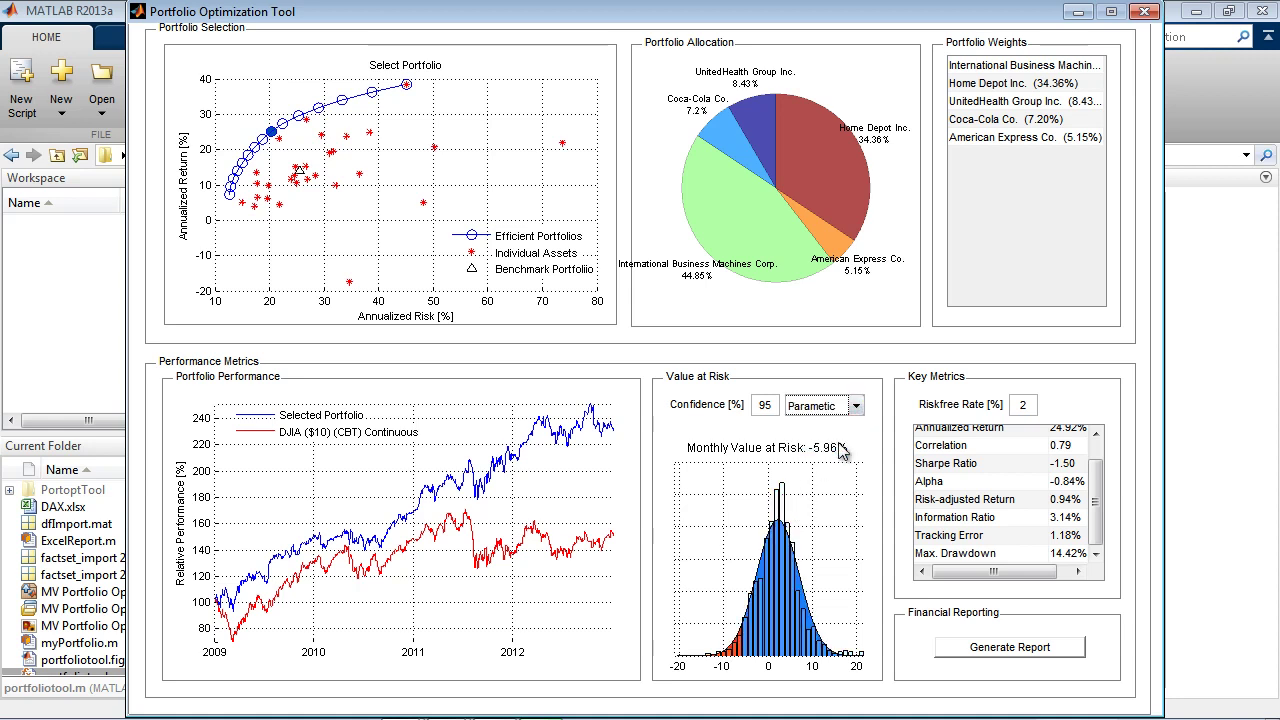
- Try several frontier portfolios, settle on #8, and generate the allocation report
left_click(319, 108)
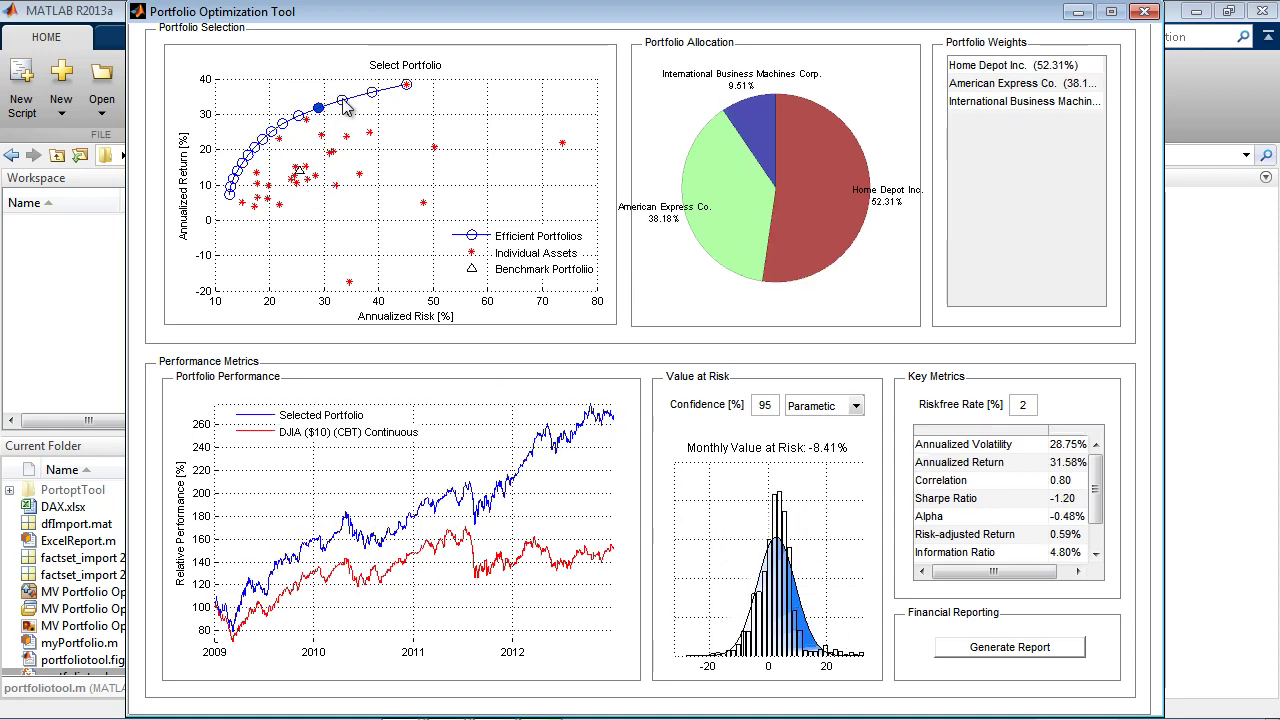
left_click(342, 101)
left_click(249, 156)
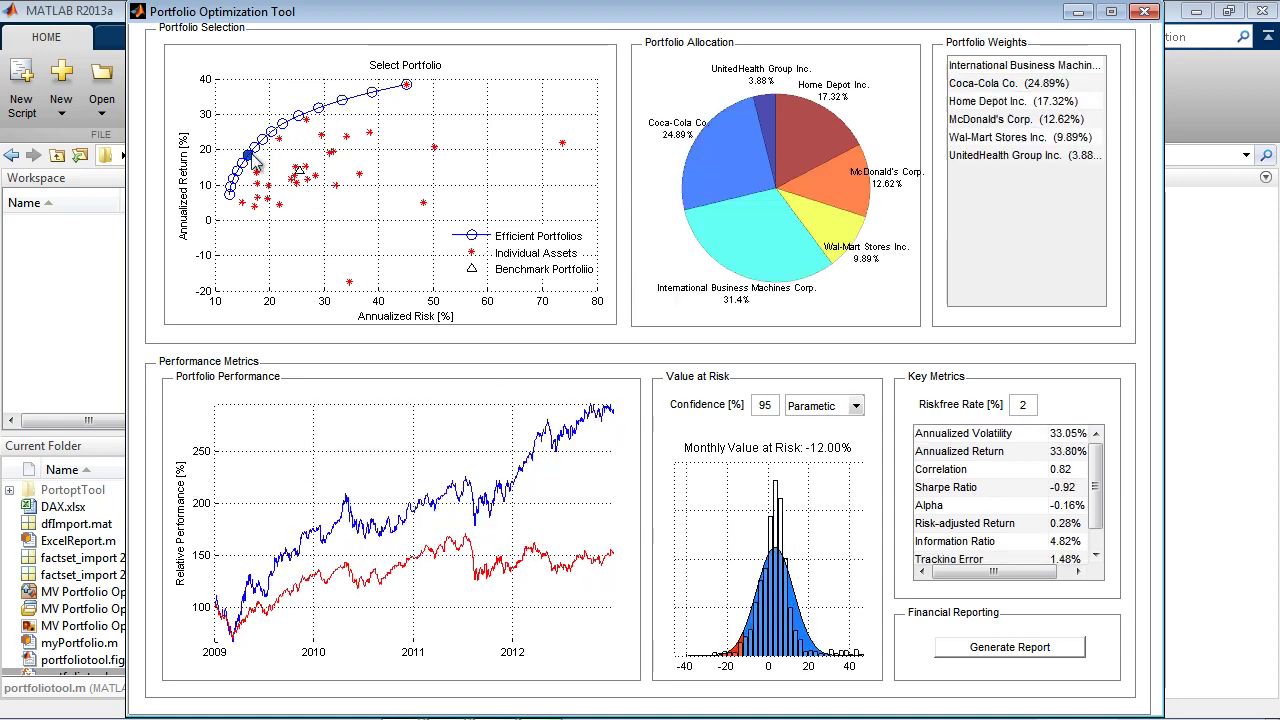
left_click(244, 162)
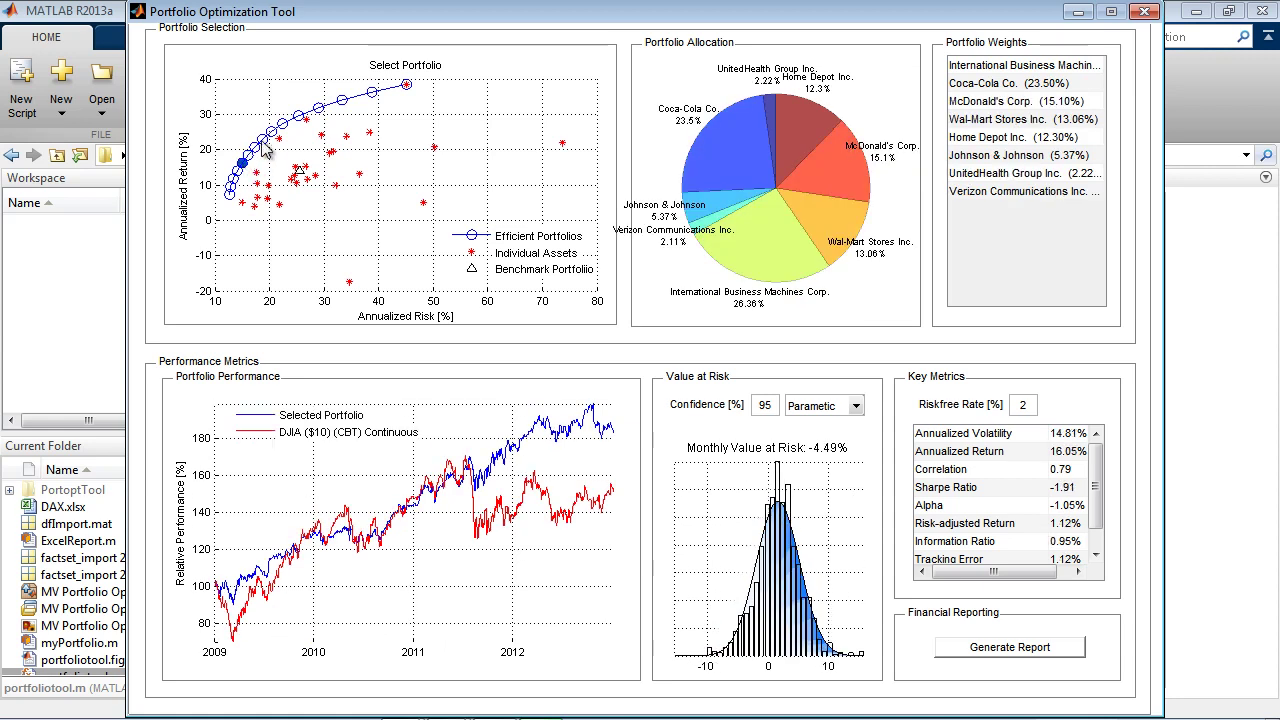
left_click(262, 140)
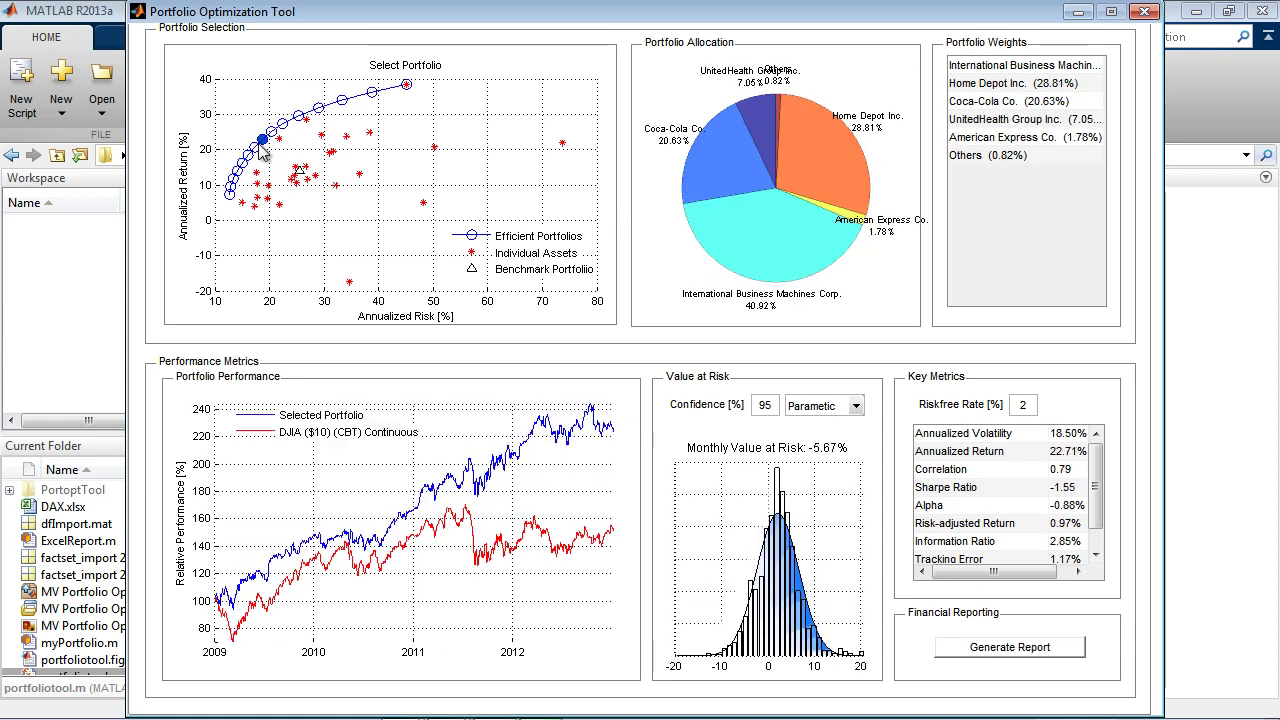
left_click(1002, 651)
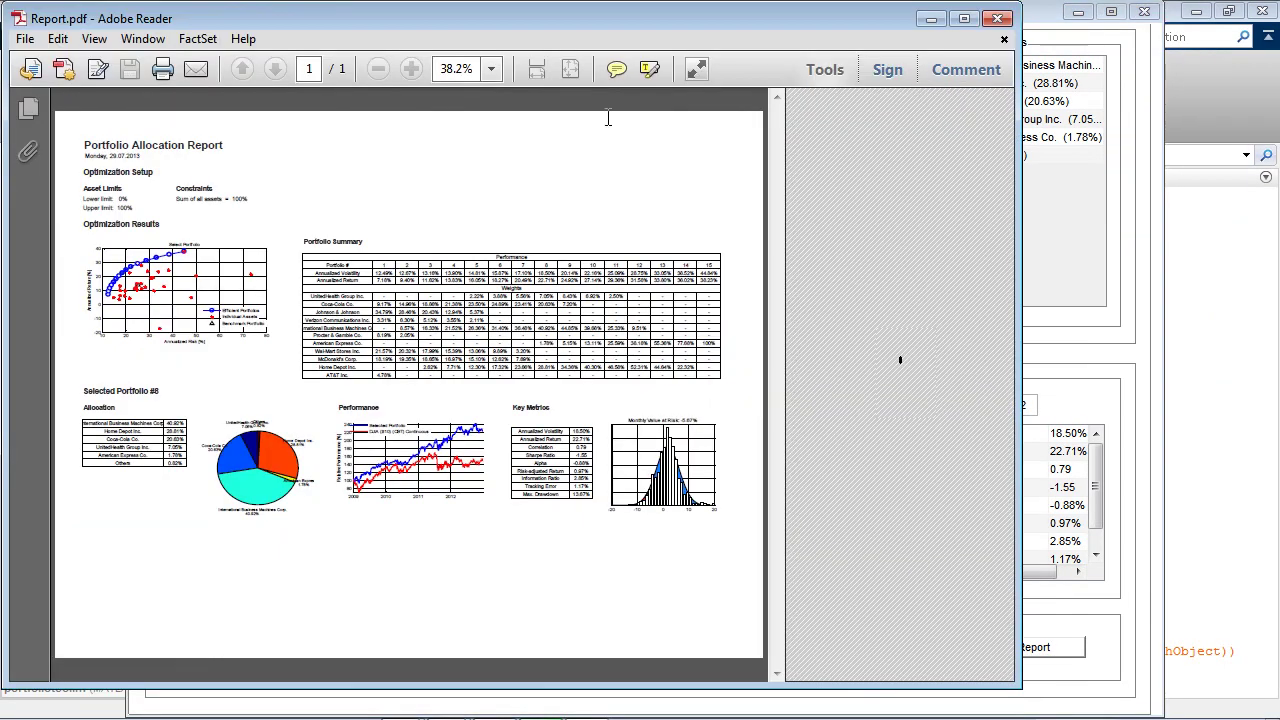
- Maximize Adobe Reader, zoom in twice, and scroll down through the allocation report
left_click(964, 21)
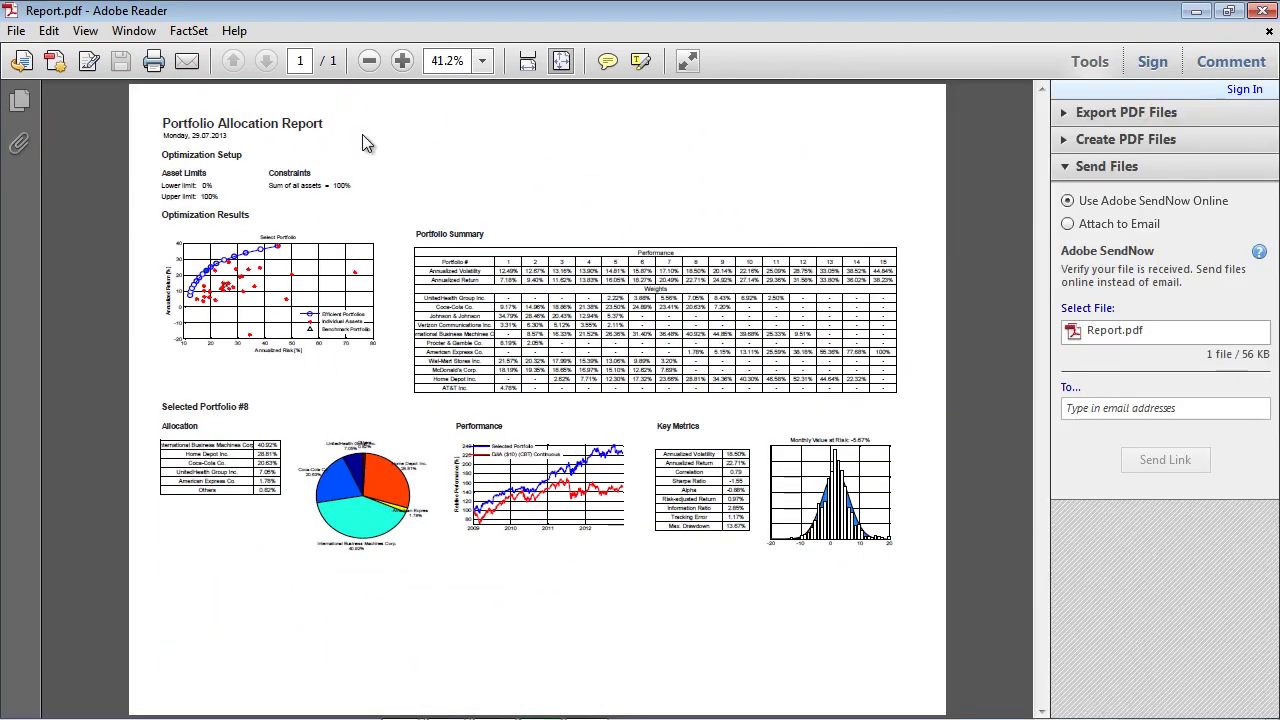
left_click(402, 62)
left_click(402, 62)
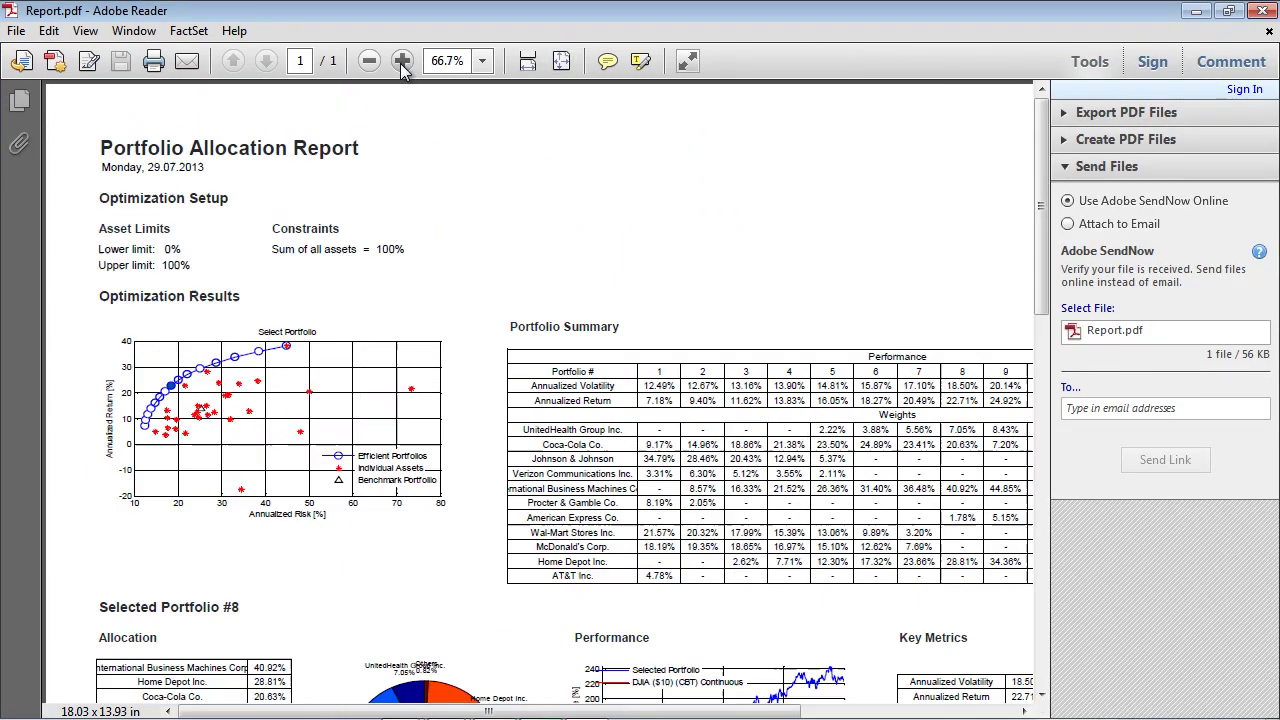
scroll(531, 385, "down", 2)
scroll(531, 382, "down", 2)
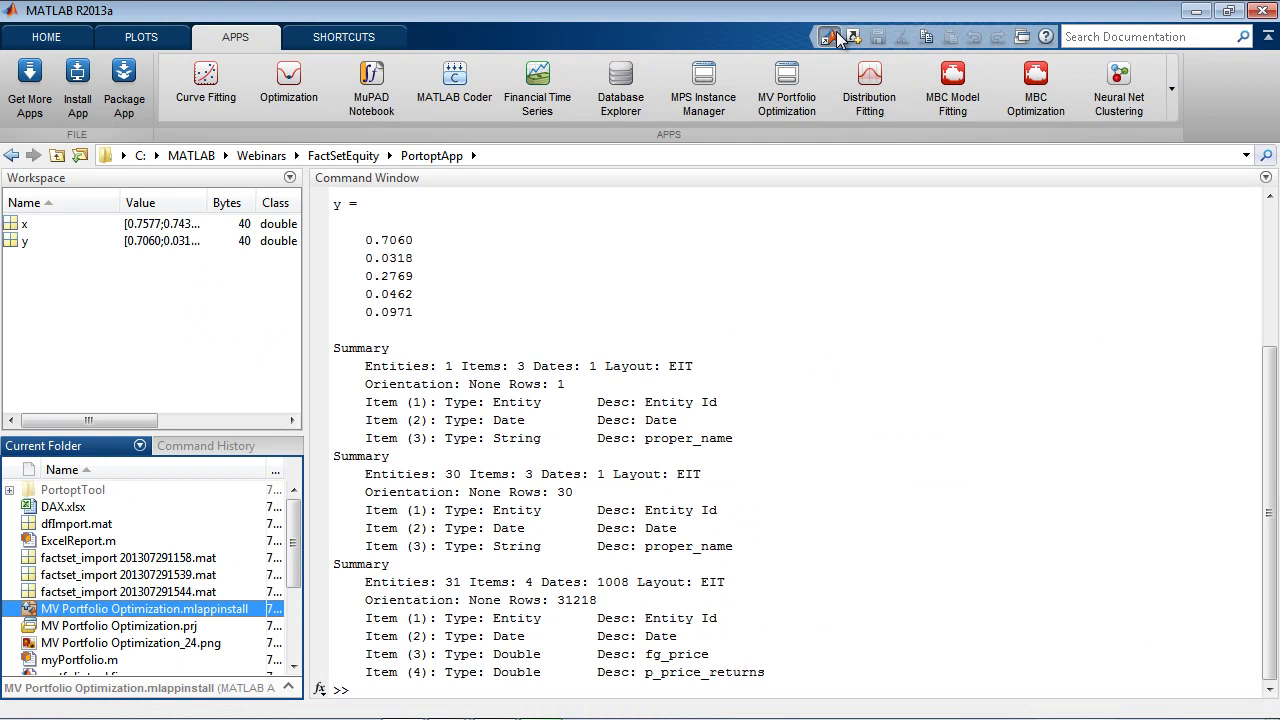
- Close the PDF, return to MATLAB's HOME tab, and reveal slide 7's app screenshot
left_click(1269, 31)
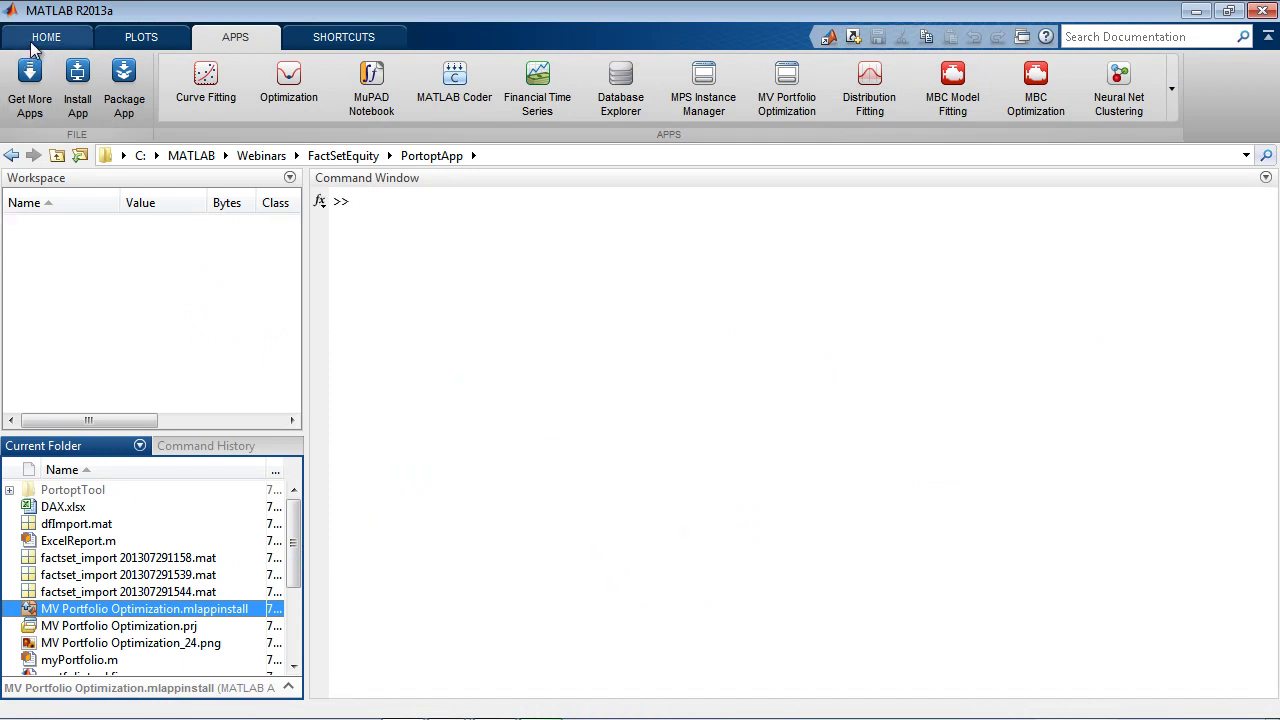
left_click(46, 37)
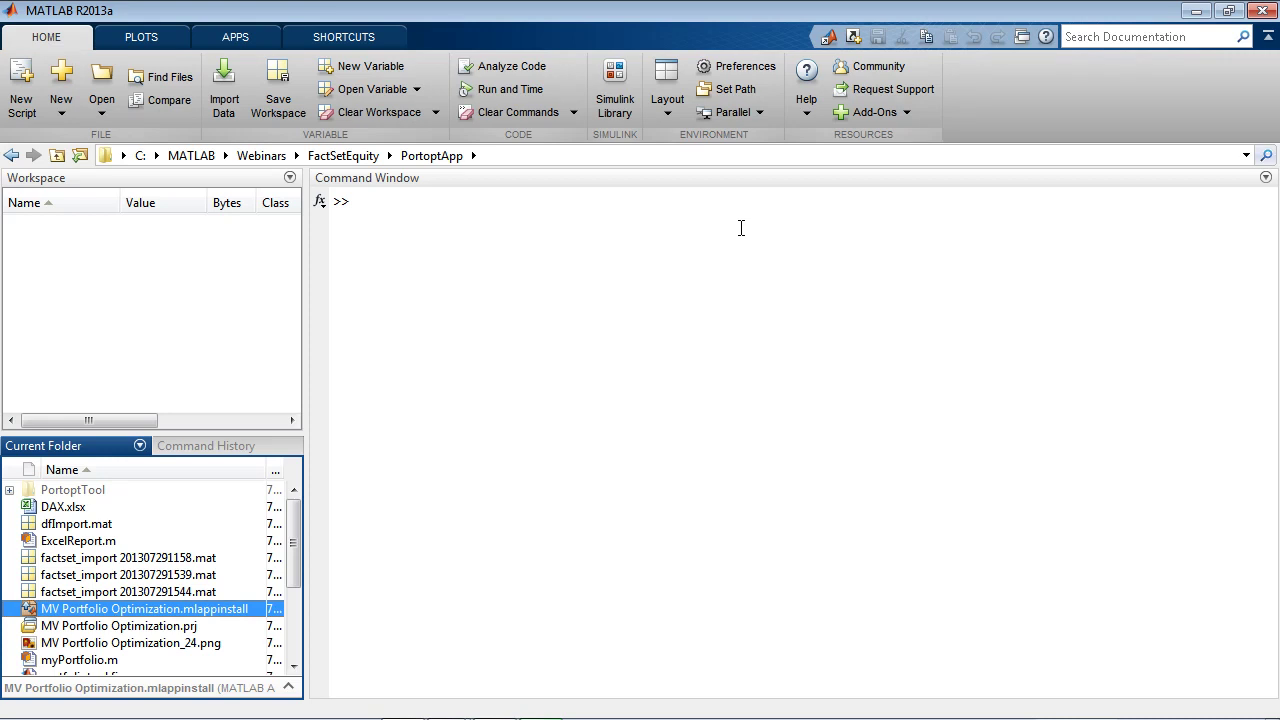
key("alt+Tab")
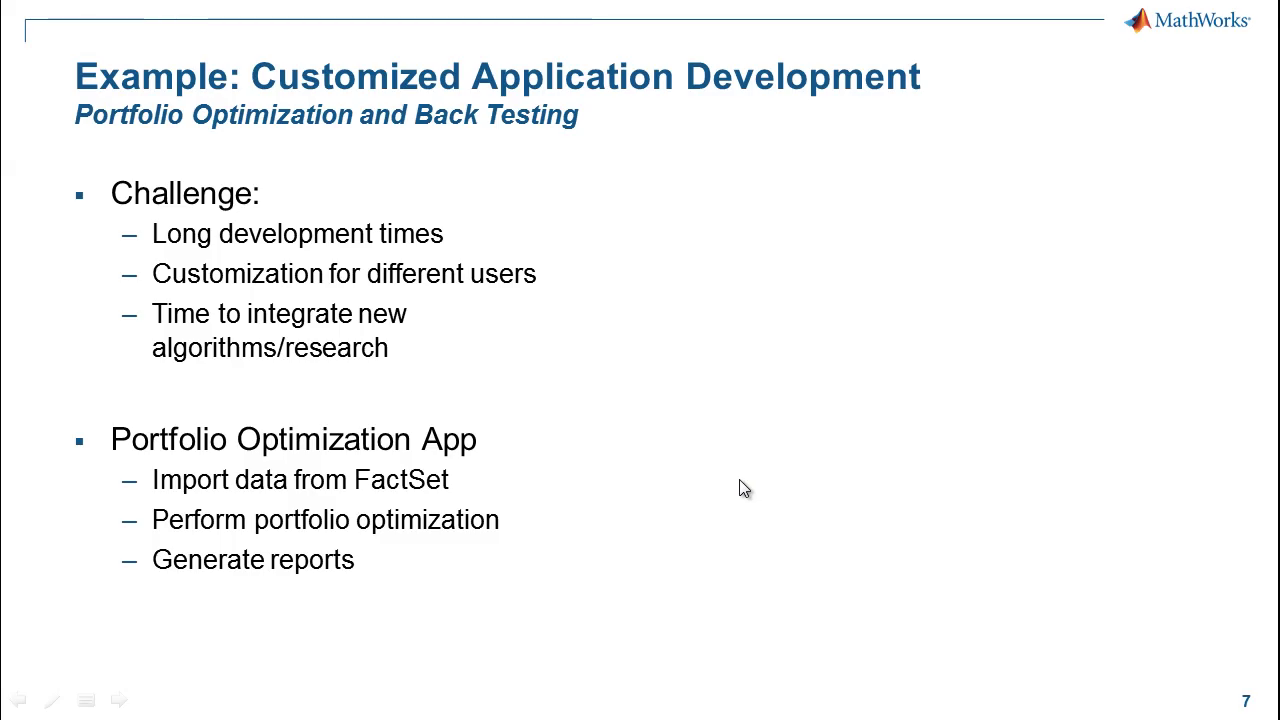
left_click(739, 479)
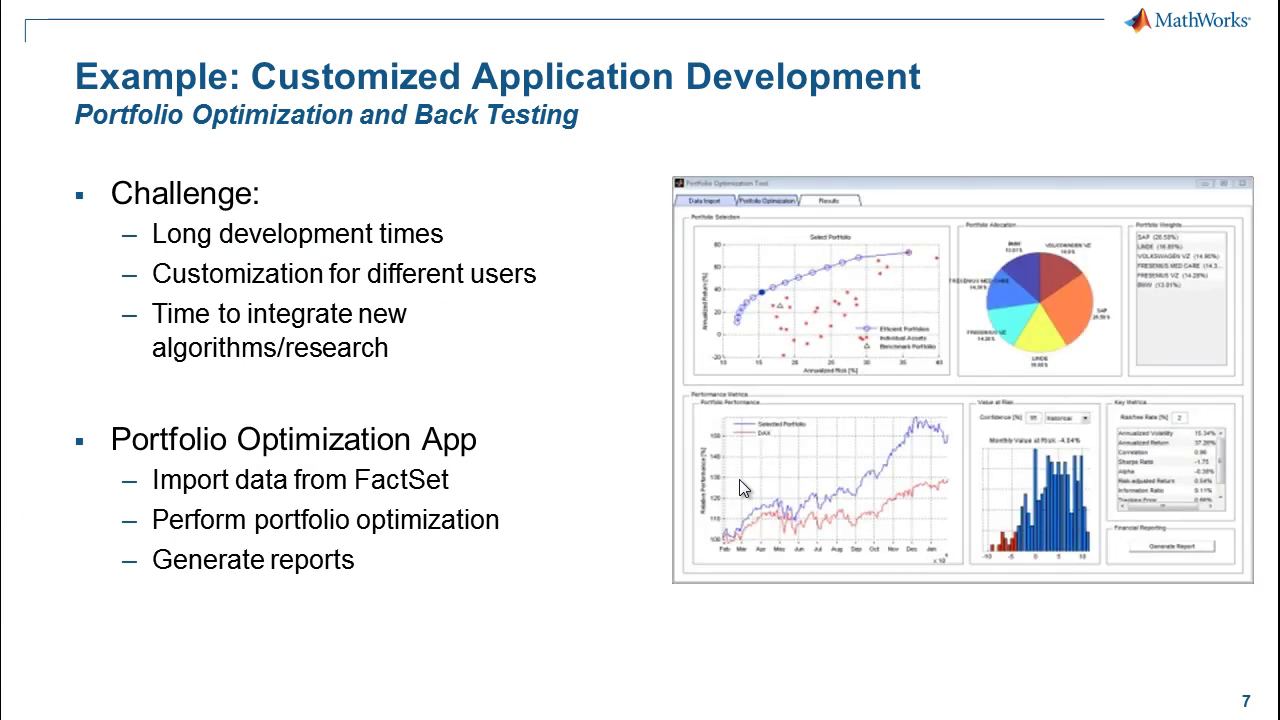
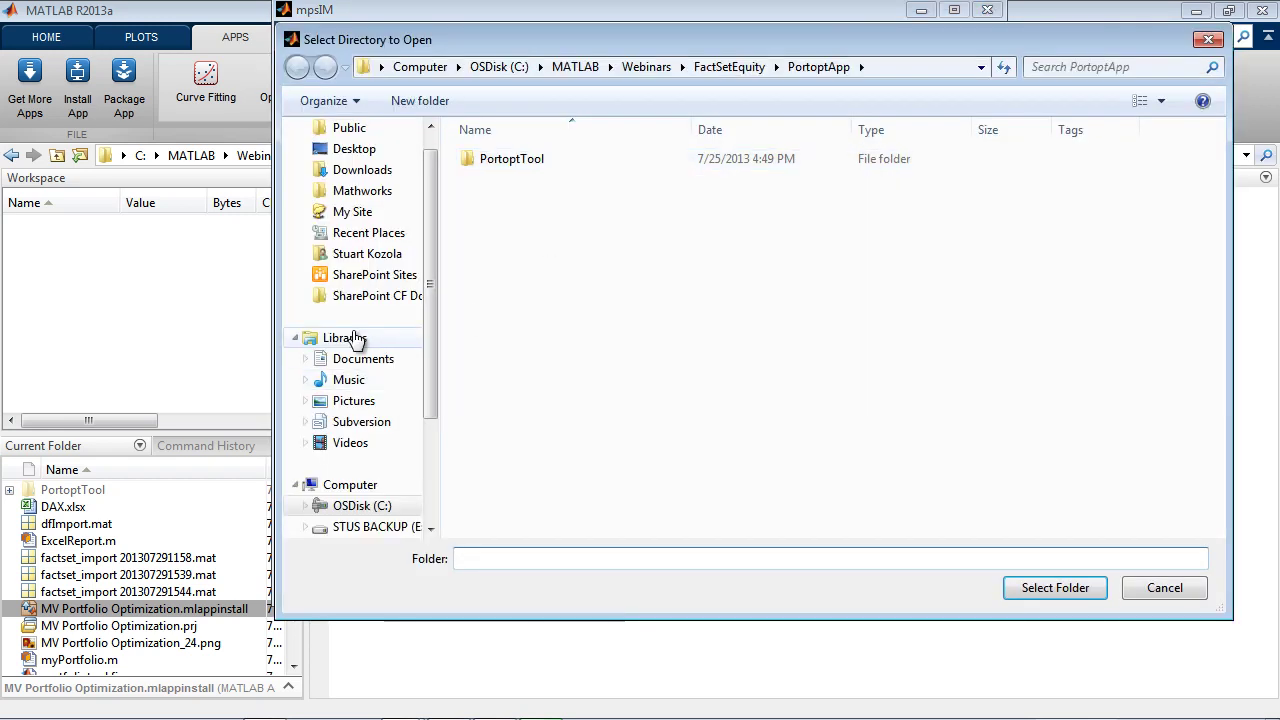
- Browse to C:\MATLAB\MPS\mpsi64\webAssetAlloc and select it as the instance folder
left_click(345, 505)
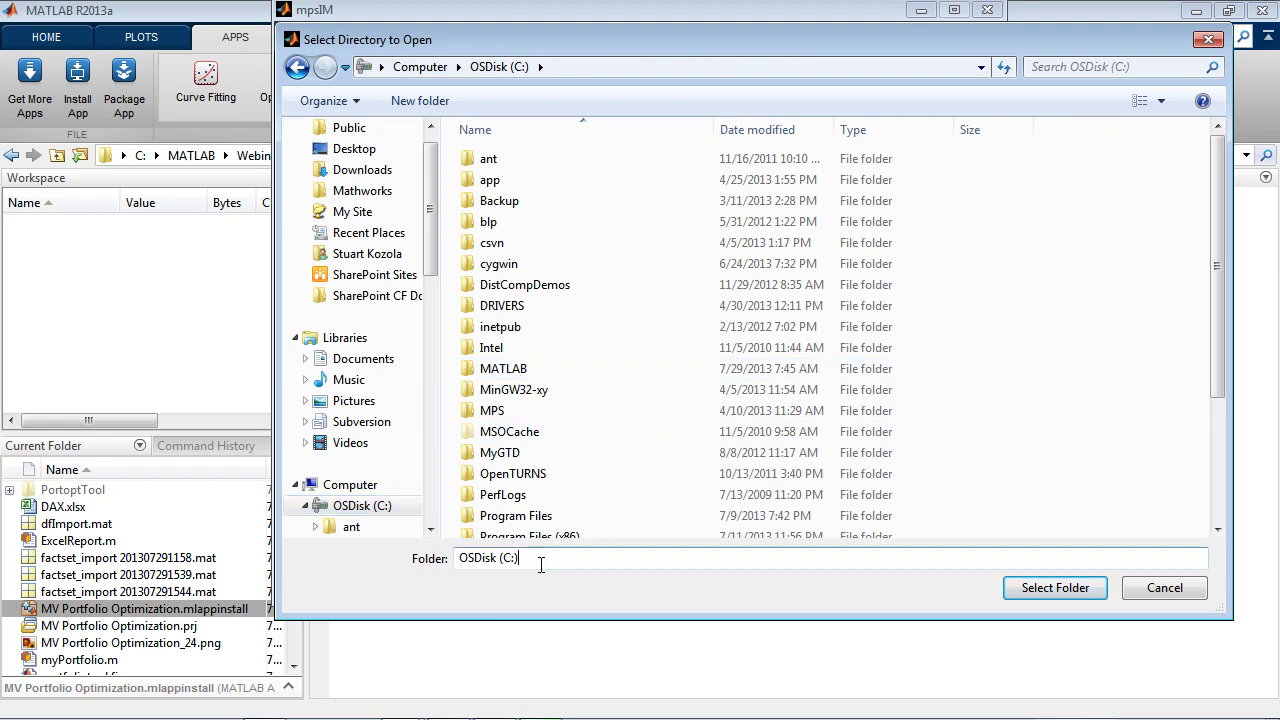
key("BackSpace")
key("BackSpace")
key("BackSpace")
key("BackSpace")
key("BackSpace")
key("BackSpace")
key("BackSpace")
key("BackSpace")
key("BackSpace")
key("BackSpace")
type("c:\\matlab")
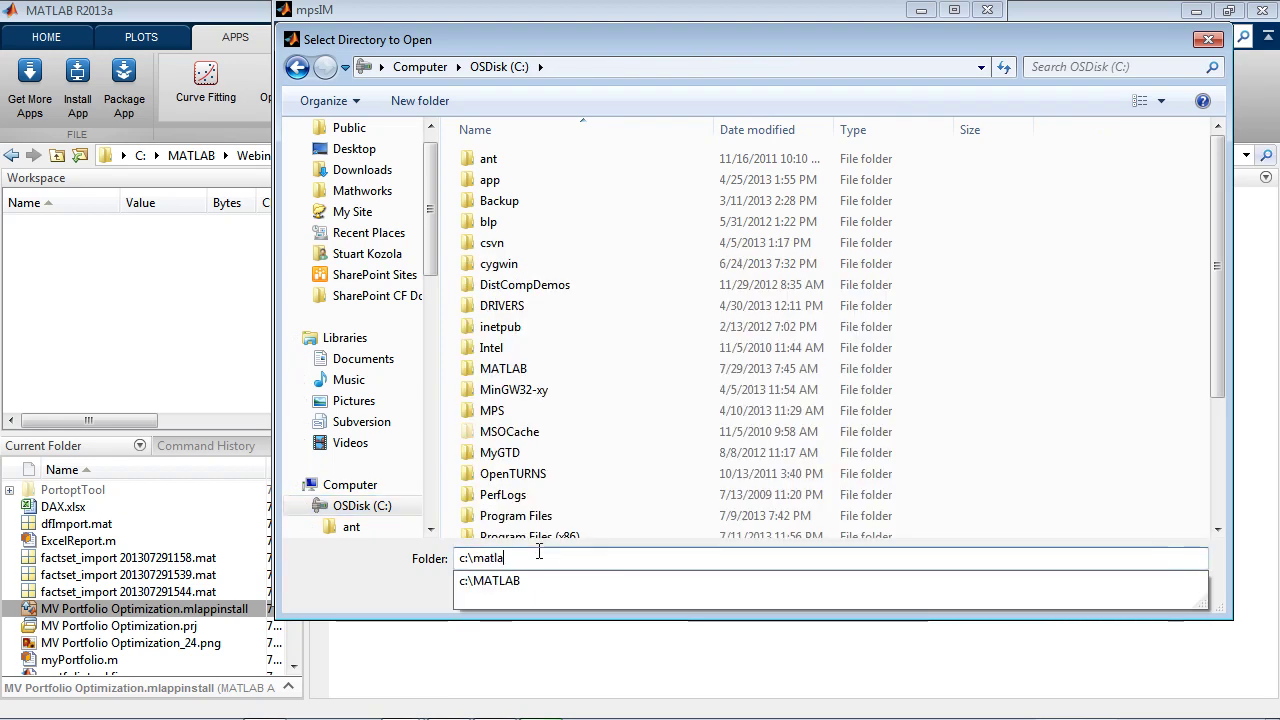
key("Return")
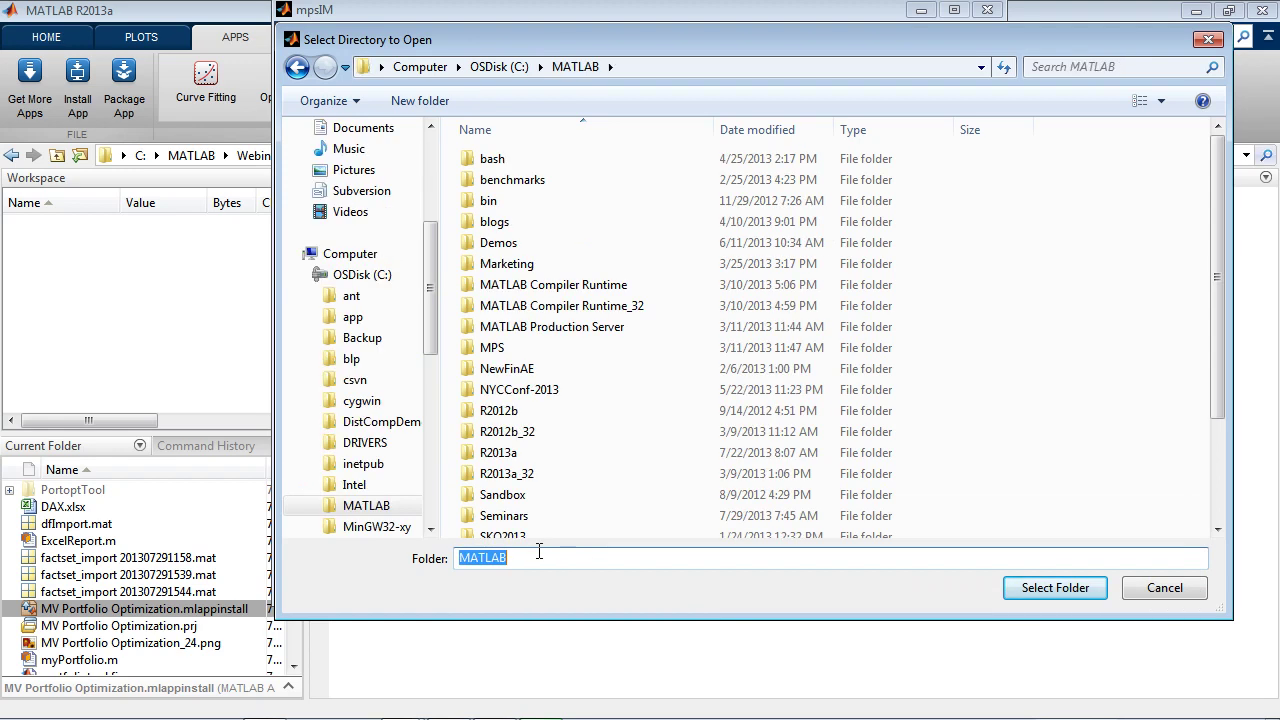
left_click(472, 348)
double_click(472, 348)
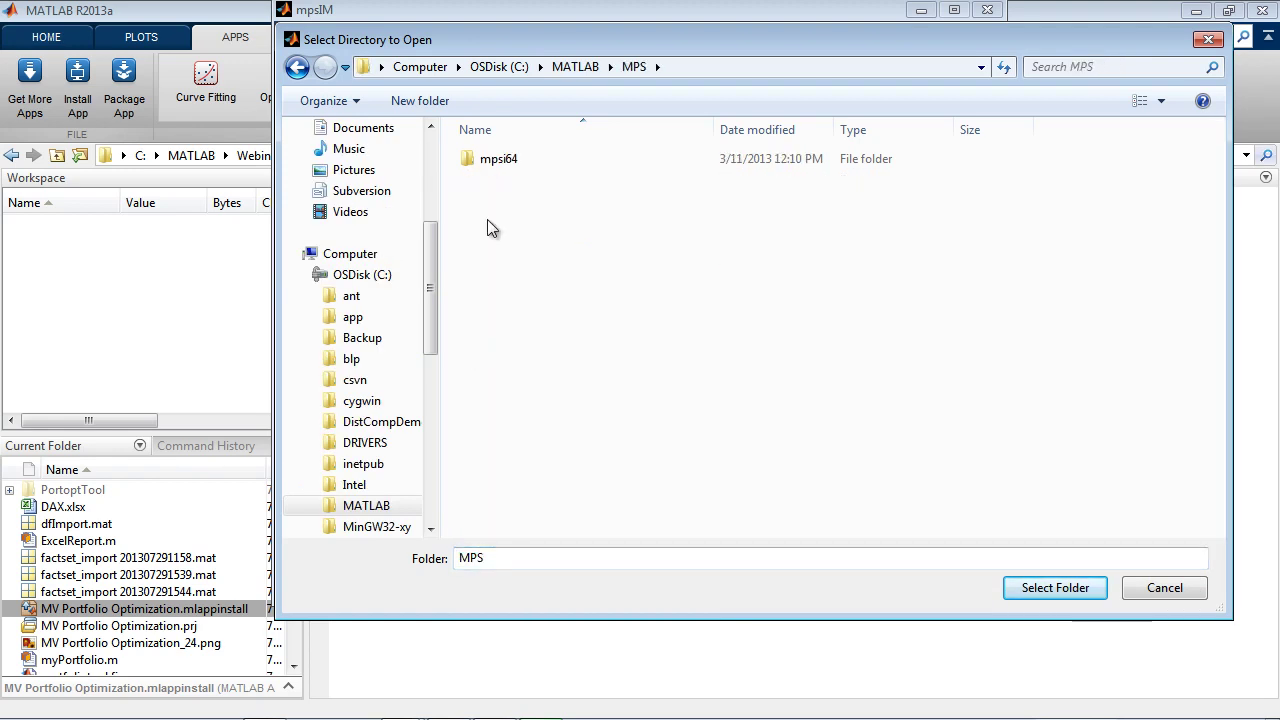
left_click(470, 164)
double_click(468, 164)
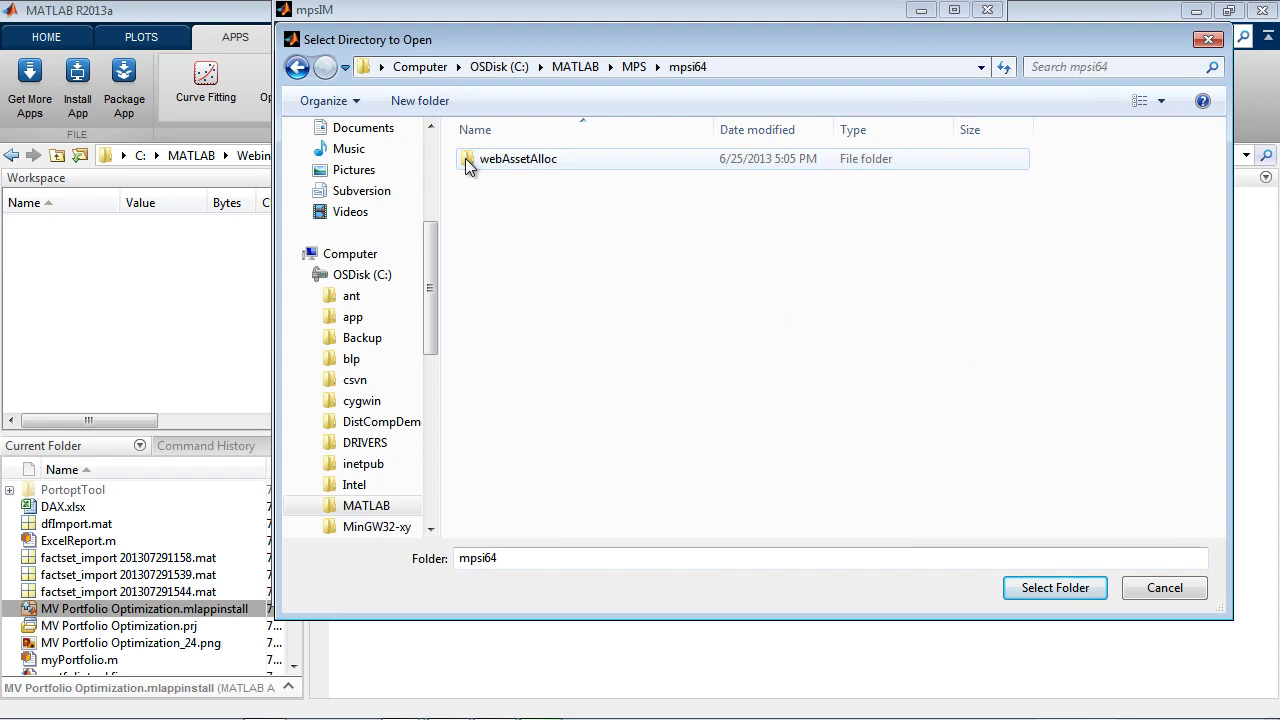
left_click(467, 160)
double_click(467, 160)
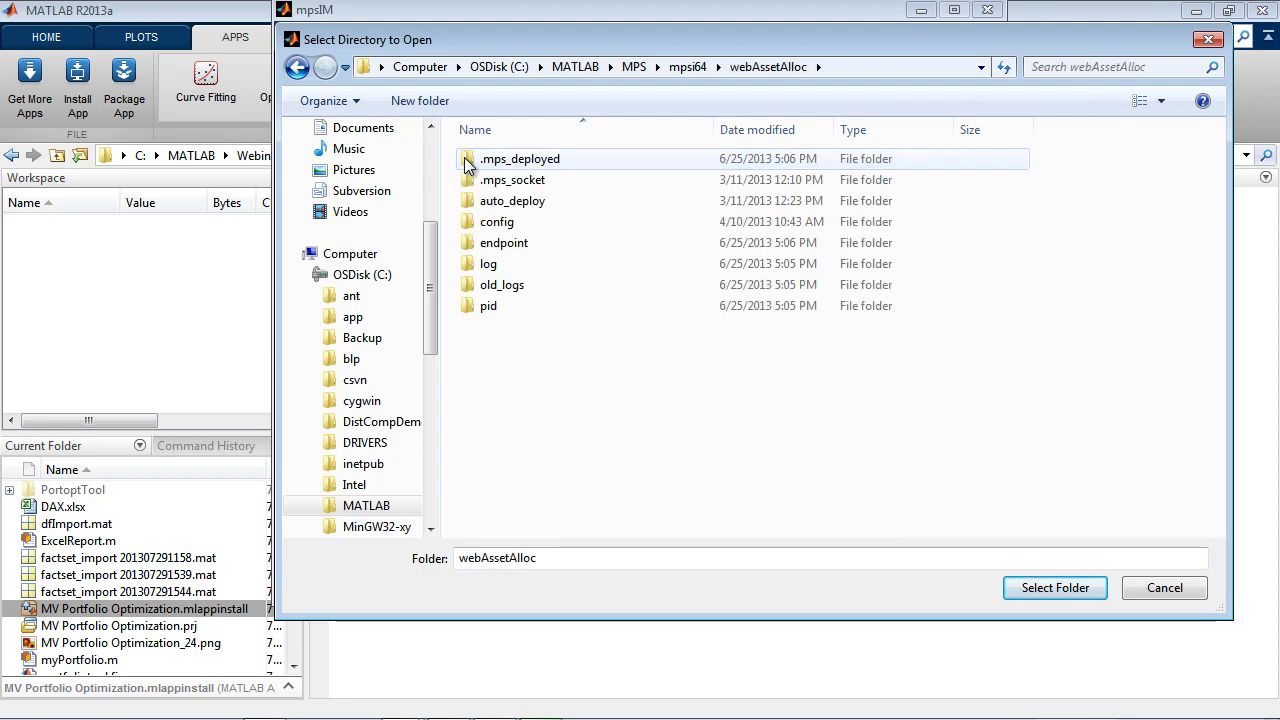
left_click(1055, 588)
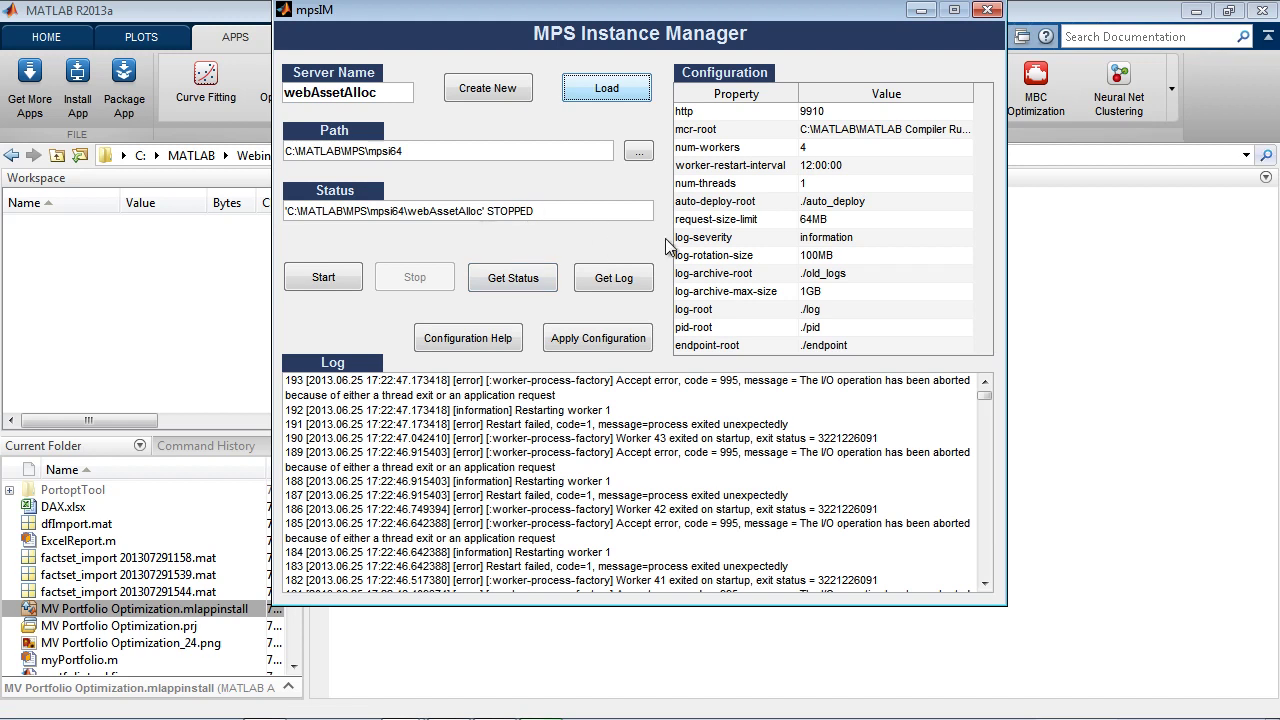
- Set num-workers to 4 and start the webAssetAlloc server instance
double_click(802, 147)
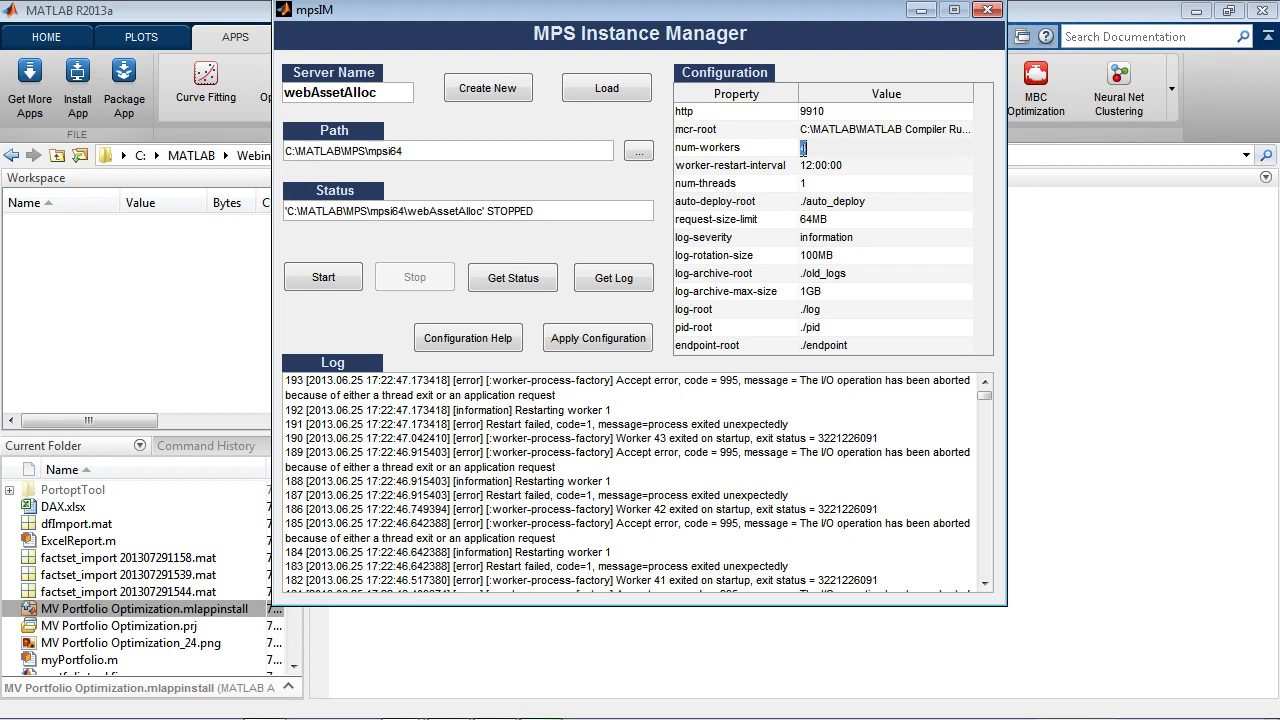
type("4")
key("Return")
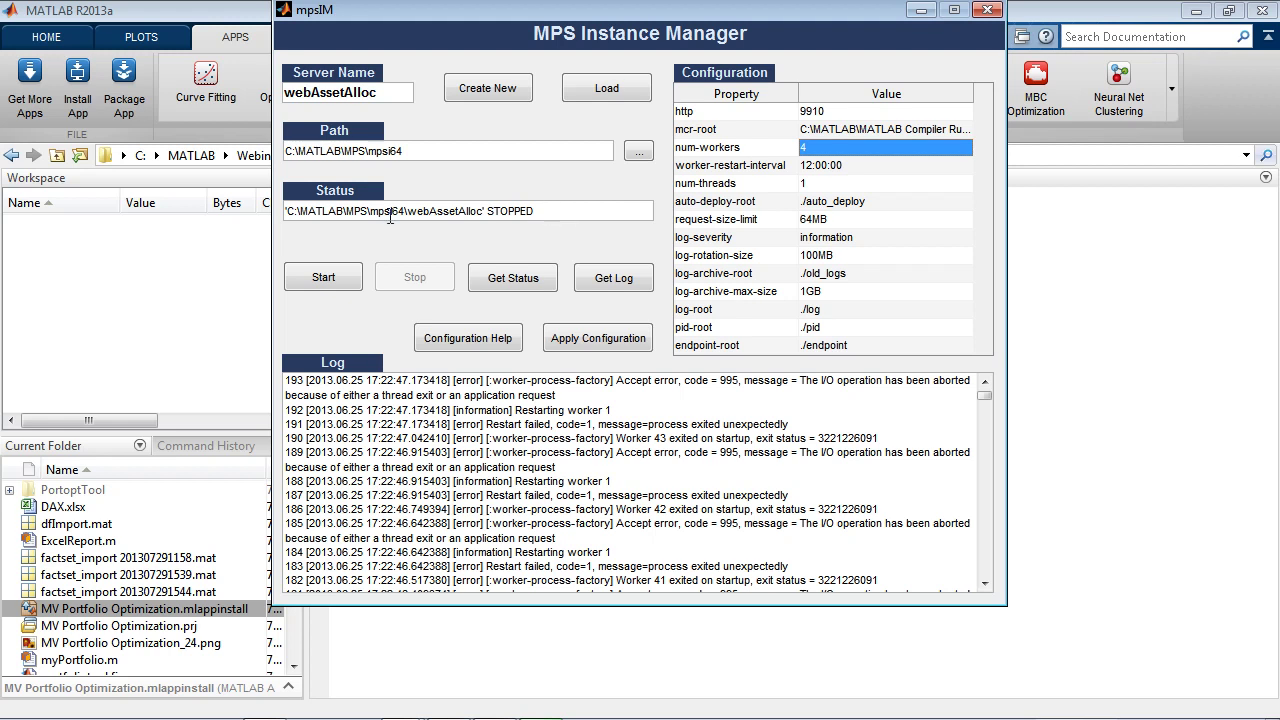
left_click(326, 284)
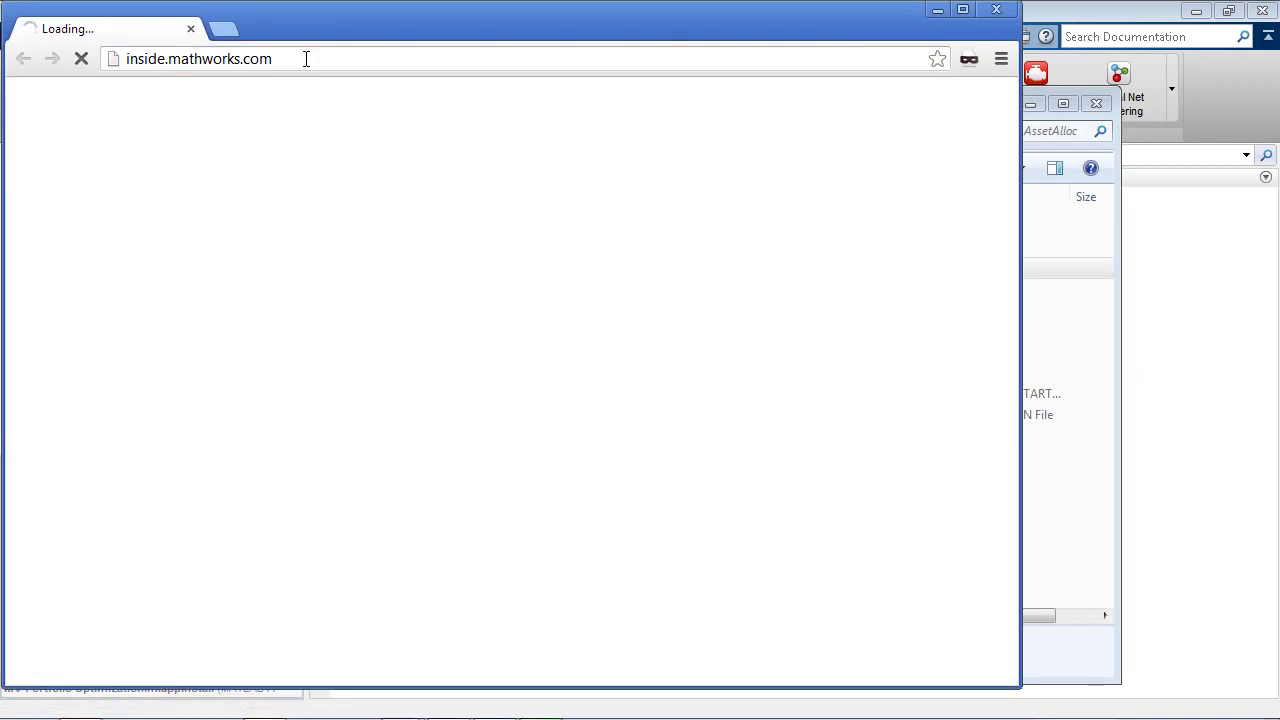
- Open localhost:8080/mwa/ in a maximized browser and choose Get started
left_click(305, 58)
type("local")
key("Return")
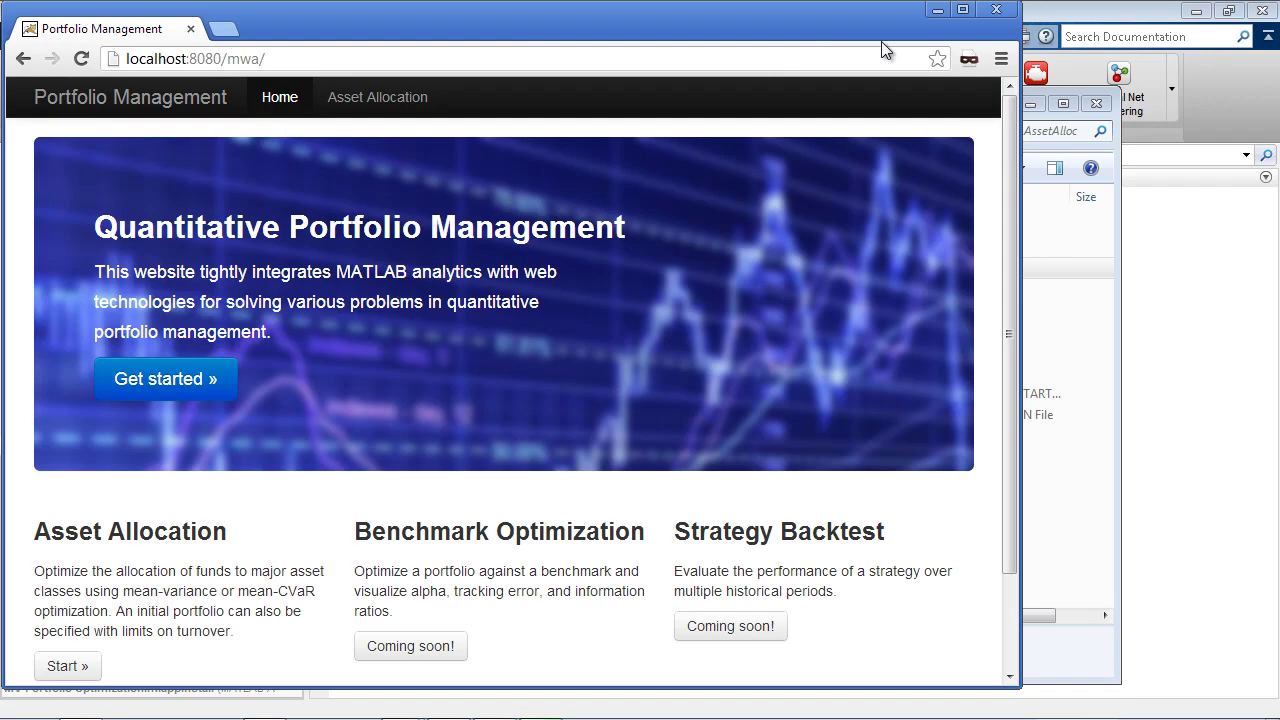
left_click(963, 9)
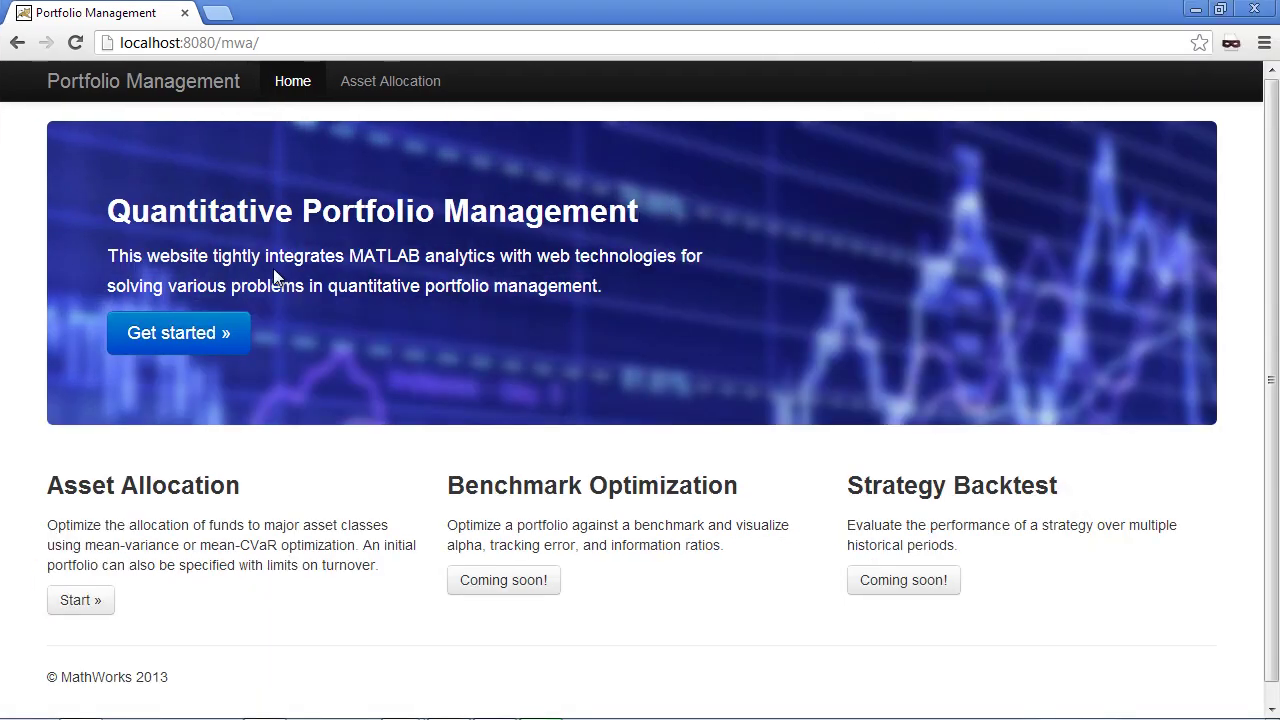
left_click(205, 341)
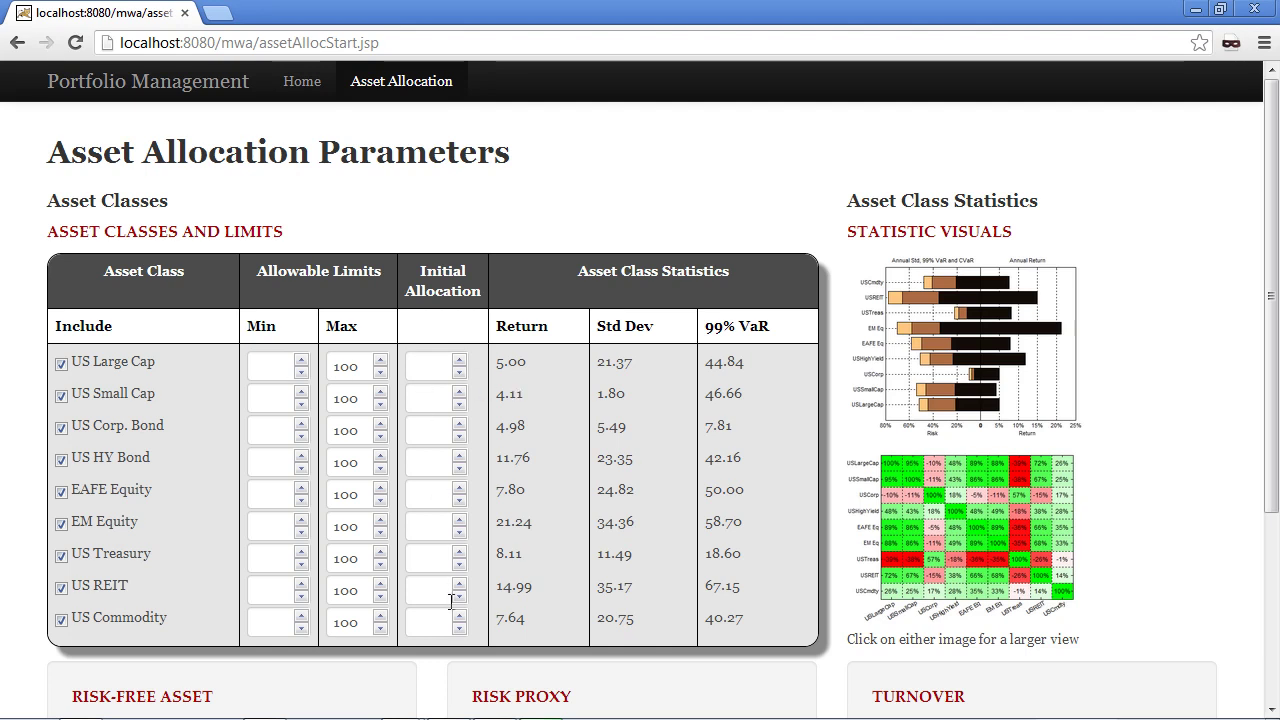
- Use CVaR as the risk proxy and include a risk-free cash asset at rate .7
scroll(540, 425, "down", 1)
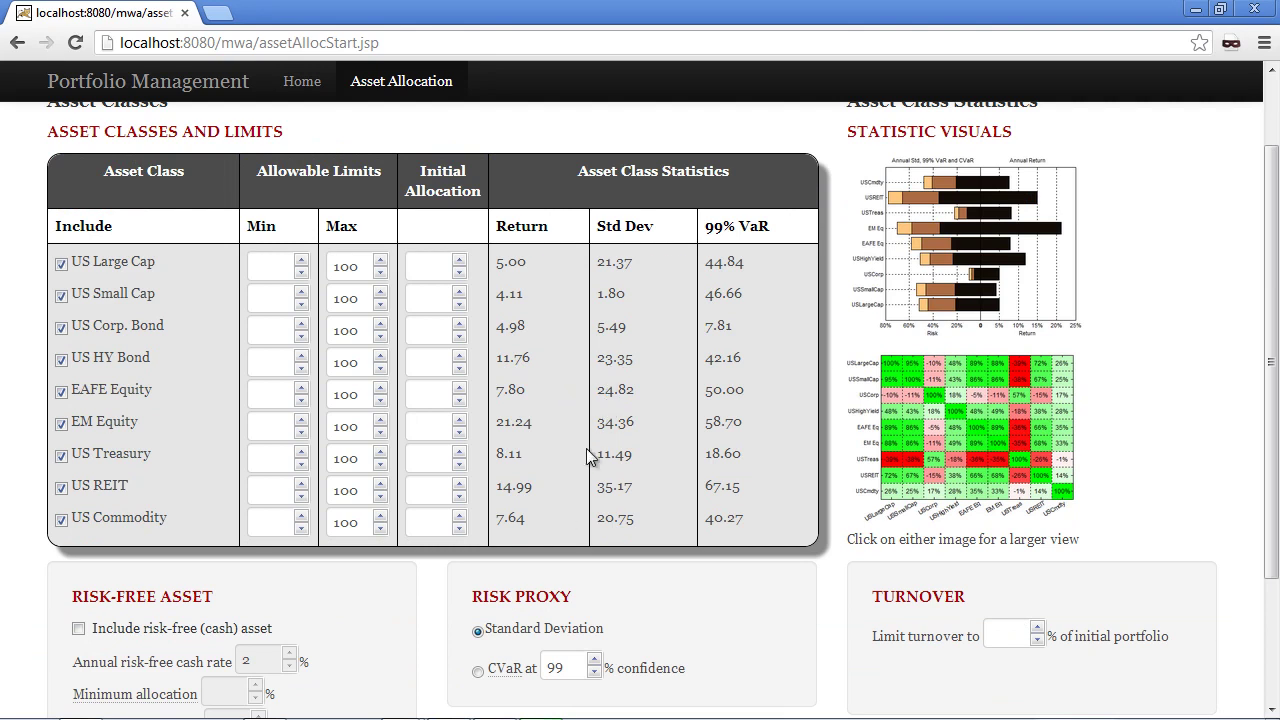
scroll(470, 462, "down", 1)
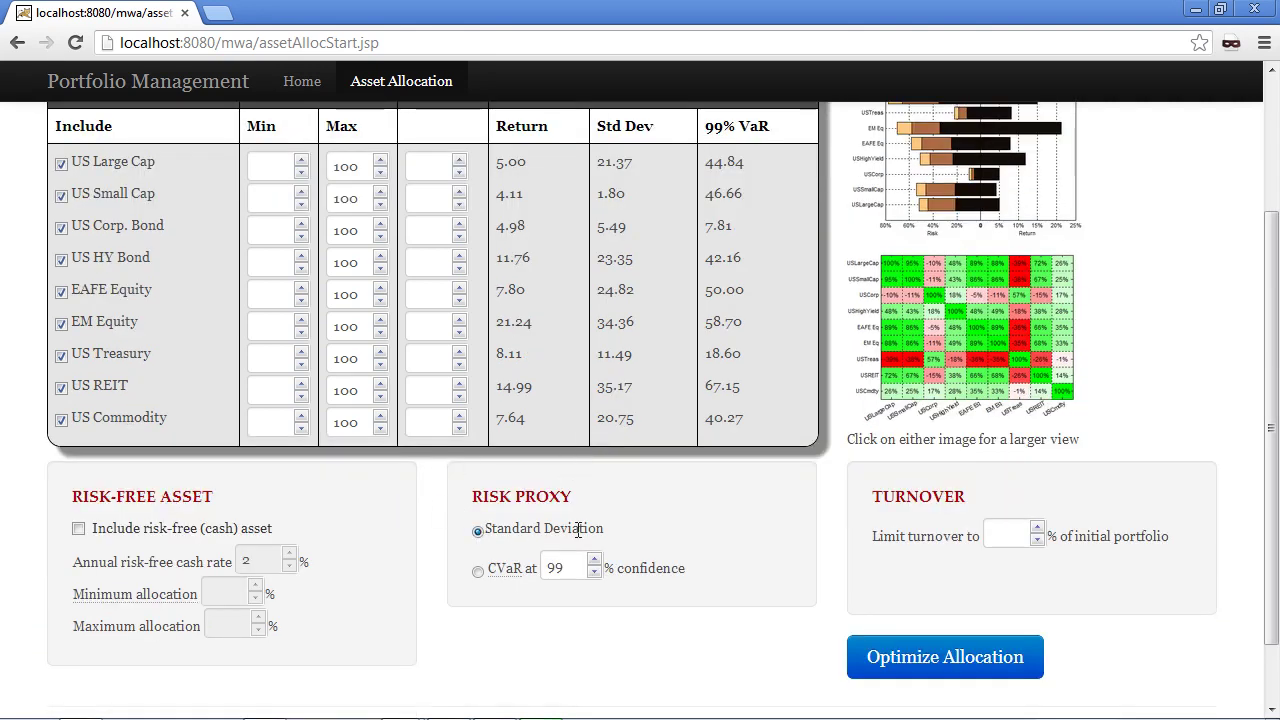
left_click(478, 574)
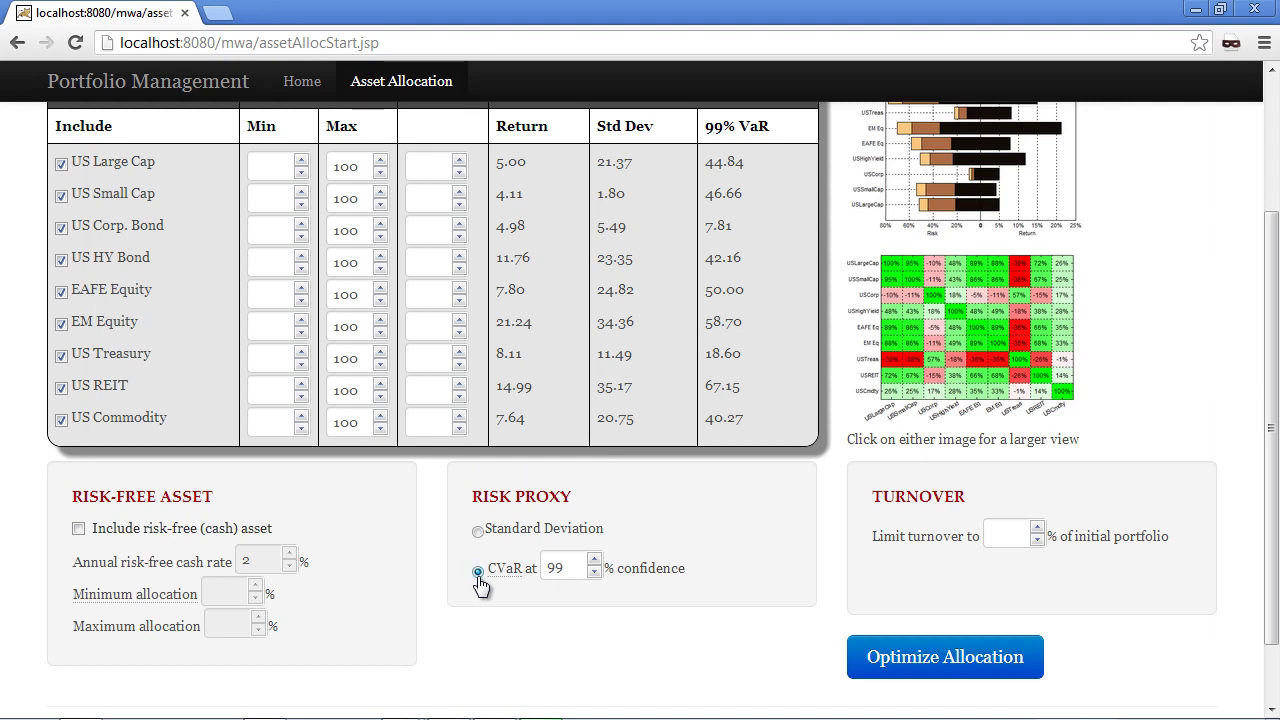
left_click(78, 530)
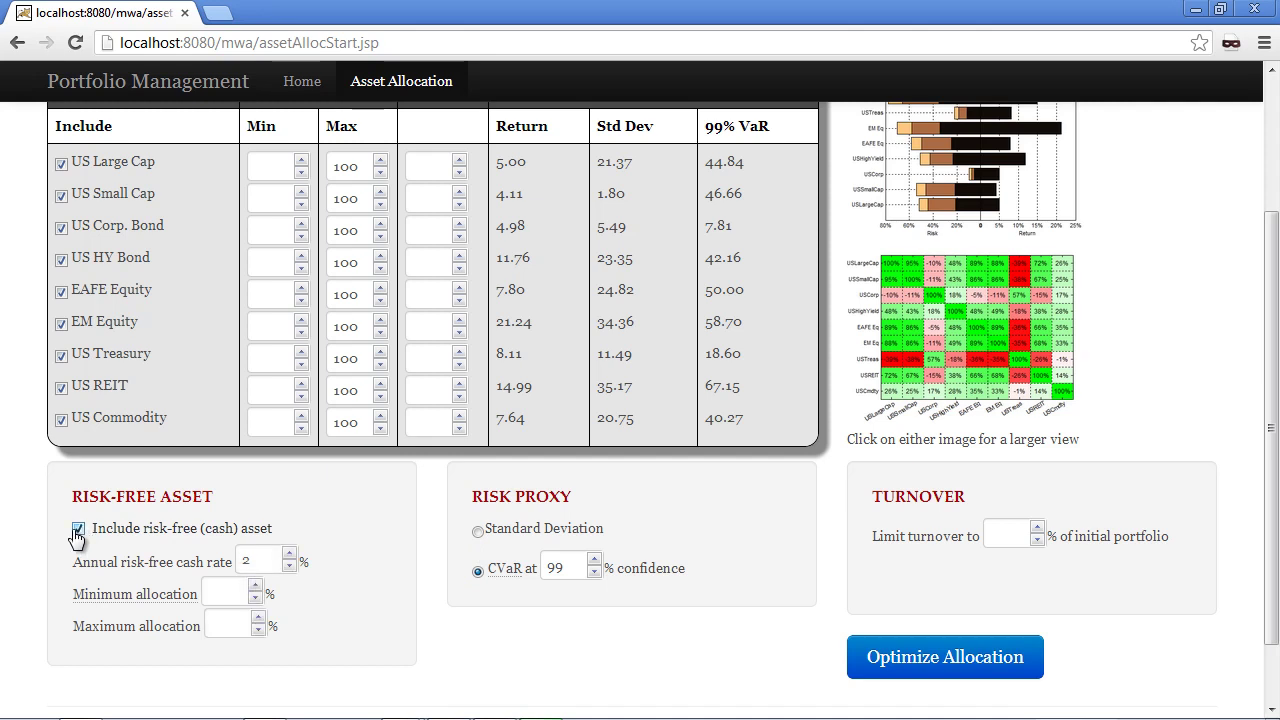
left_click(260, 560)
type(".7")
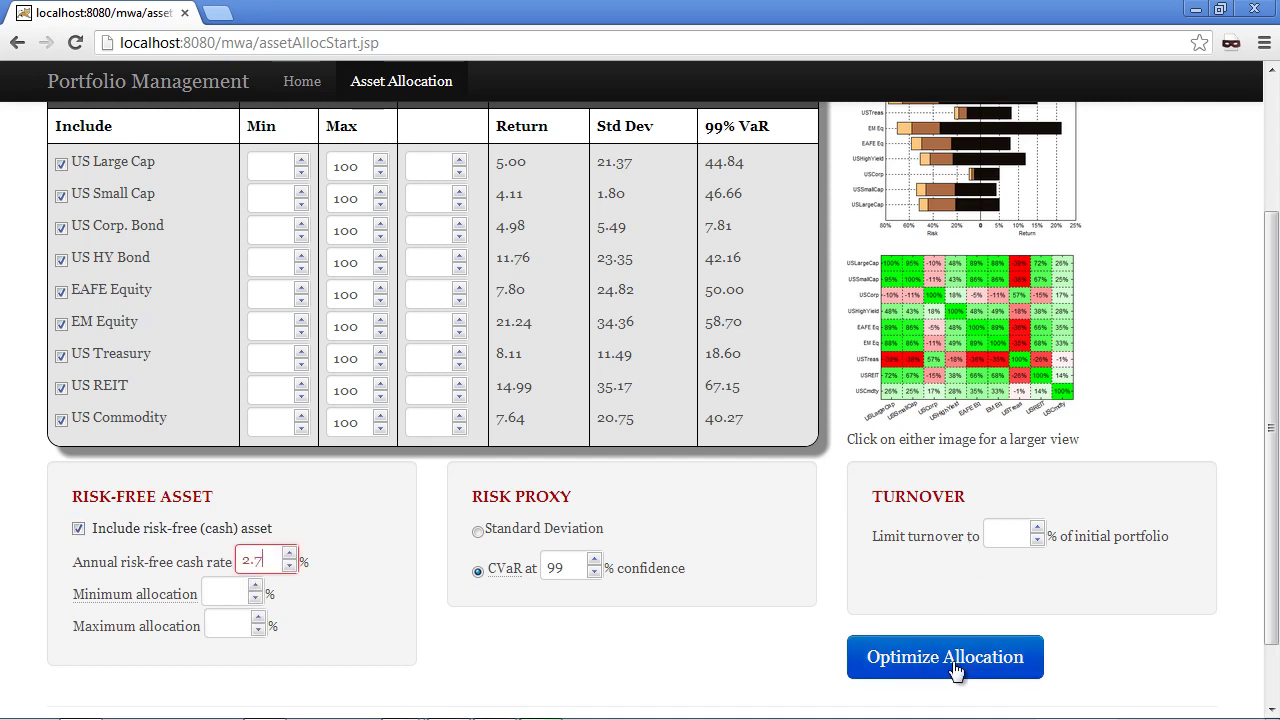
scroll(1090, 368, "up", 3)
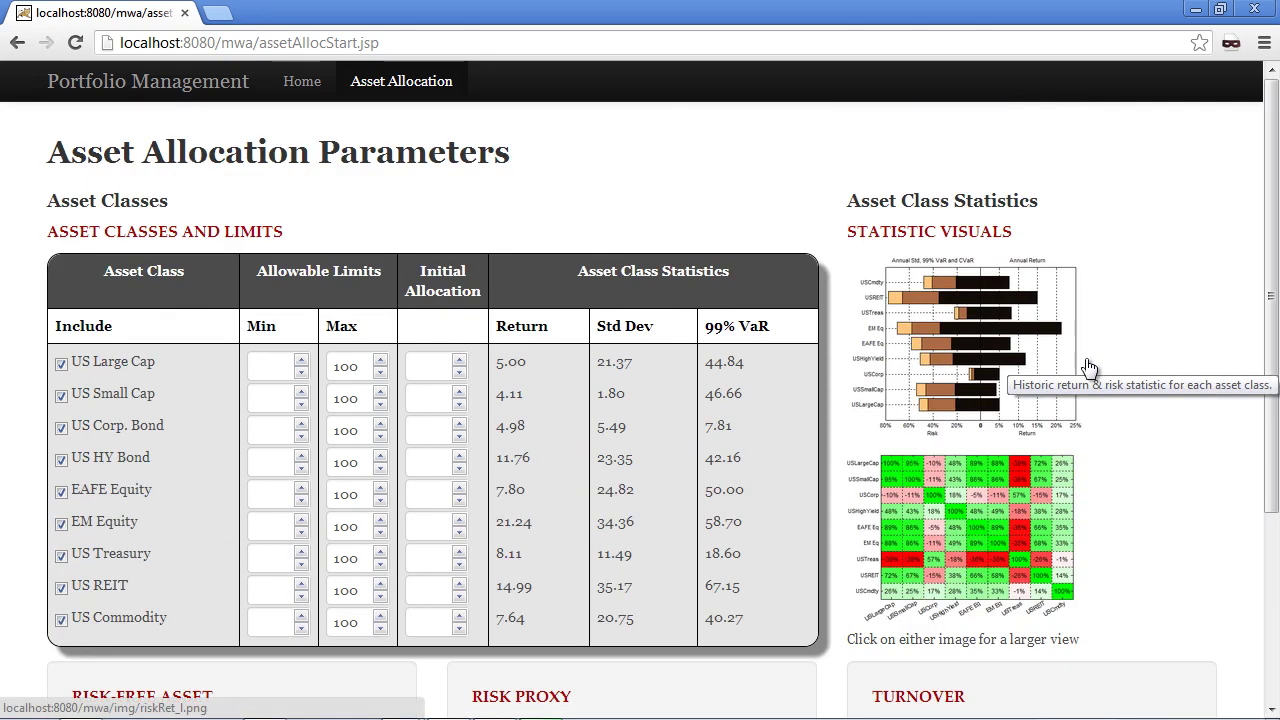
- View the enlarged return-risk chart and correlation heatmap, then close each
left_click(971, 330)
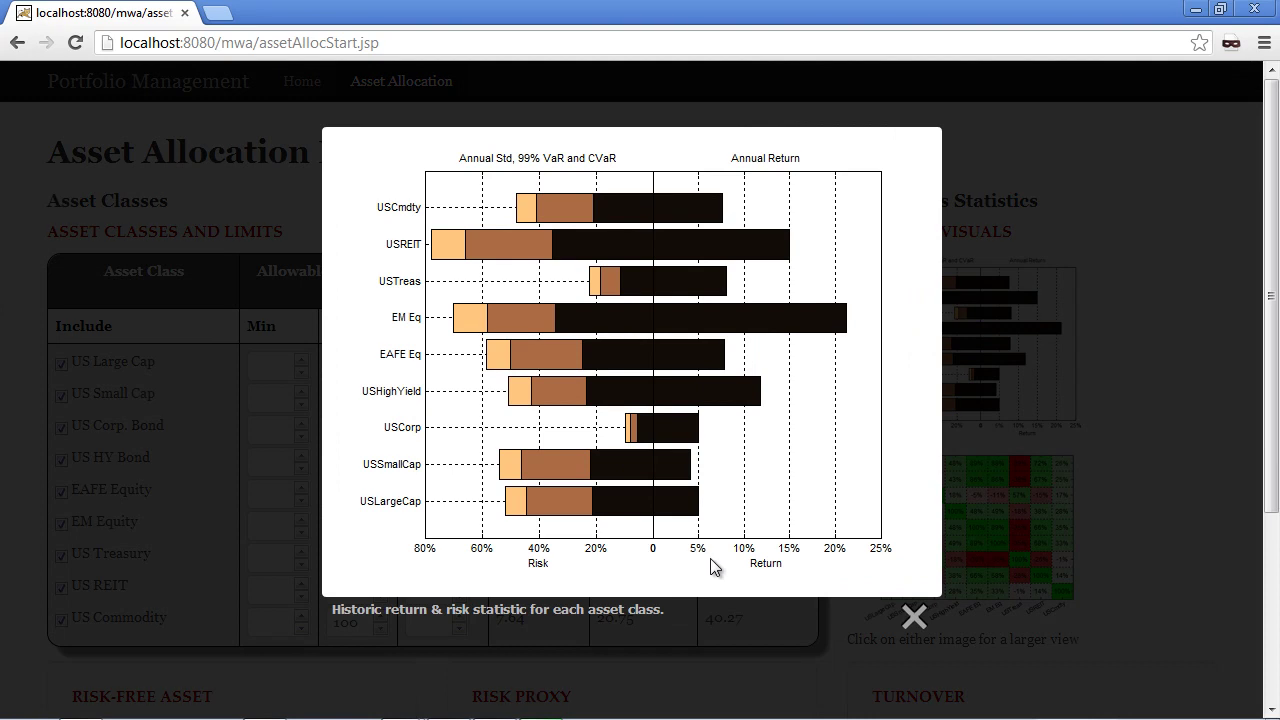
left_click(914, 615)
left_click(988, 545)
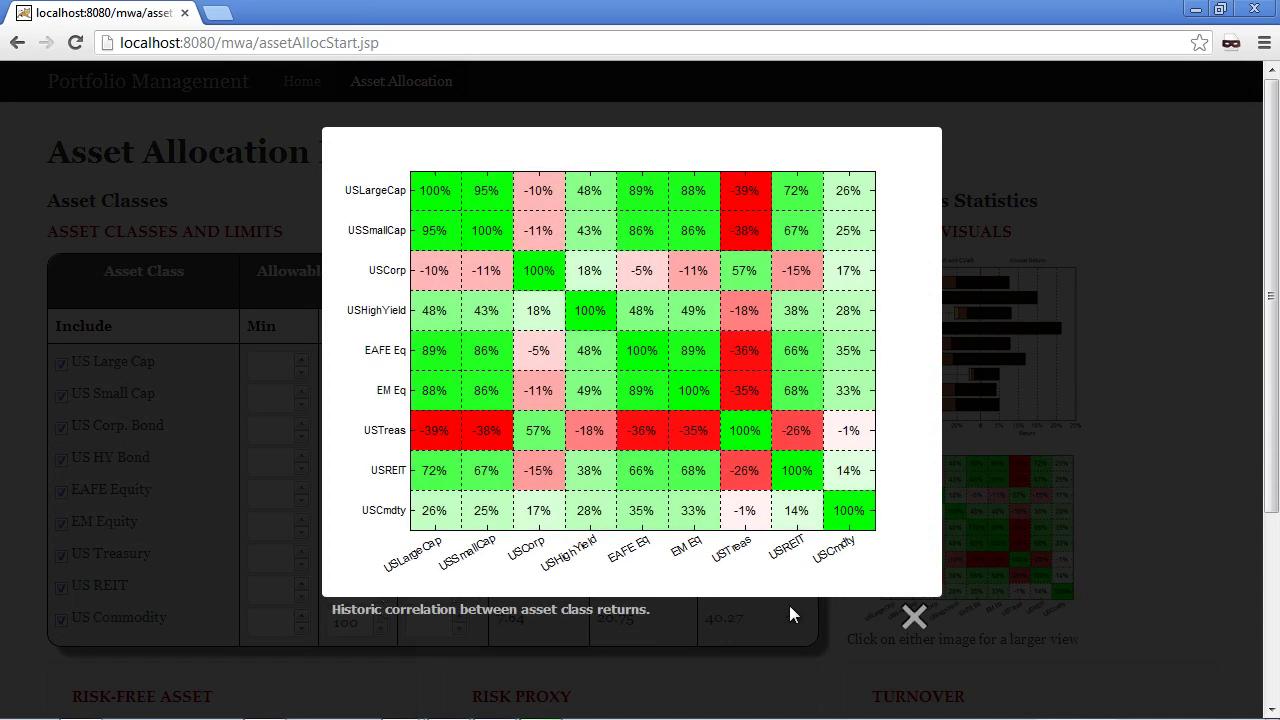
left_click(914, 615)
- Optimize the allocation, then raise the risk-free cash rate to 3 and re-optimize
scroll(705, 387, "down", 1)
scroll(705, 387, "down", 2)
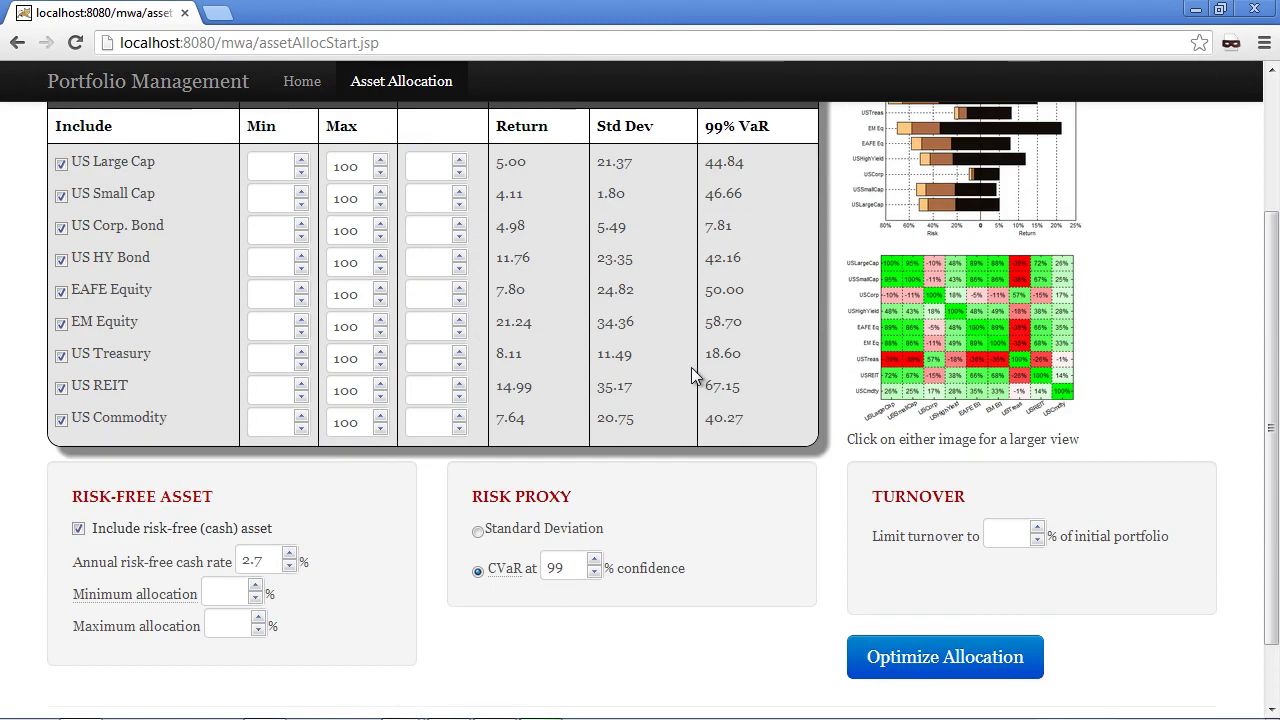
left_click(870, 575)
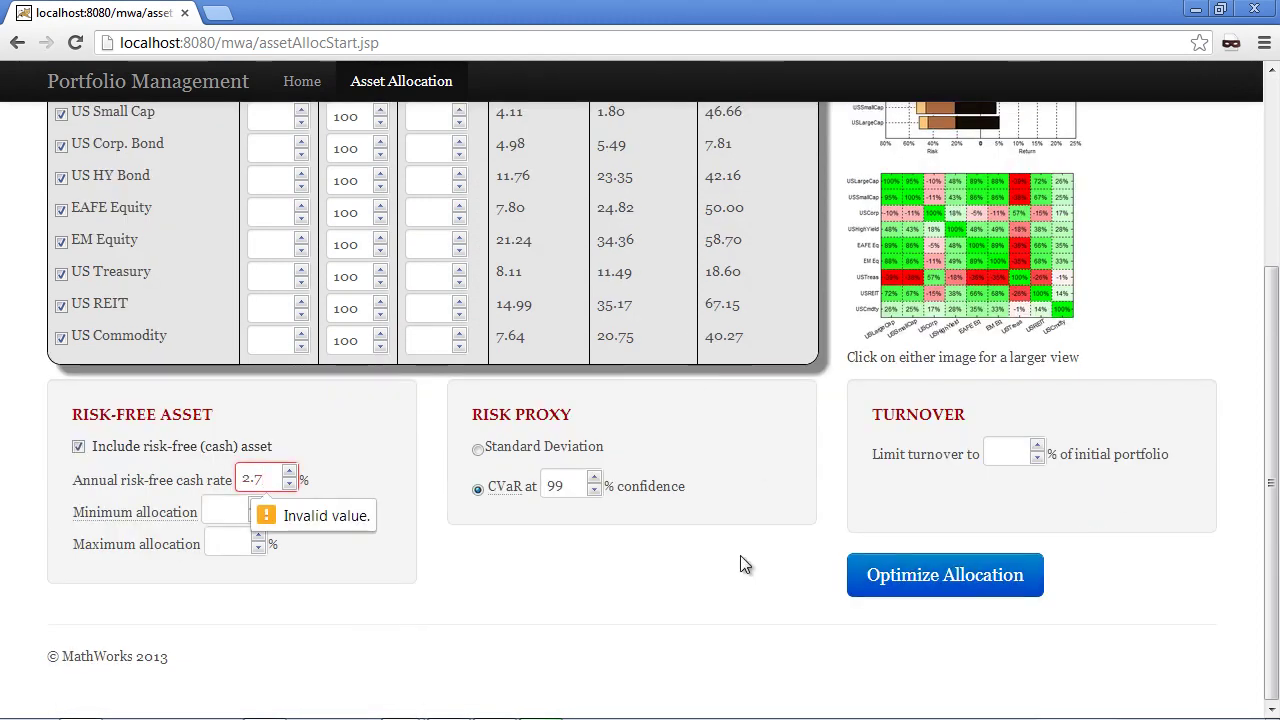
left_click(289, 474)
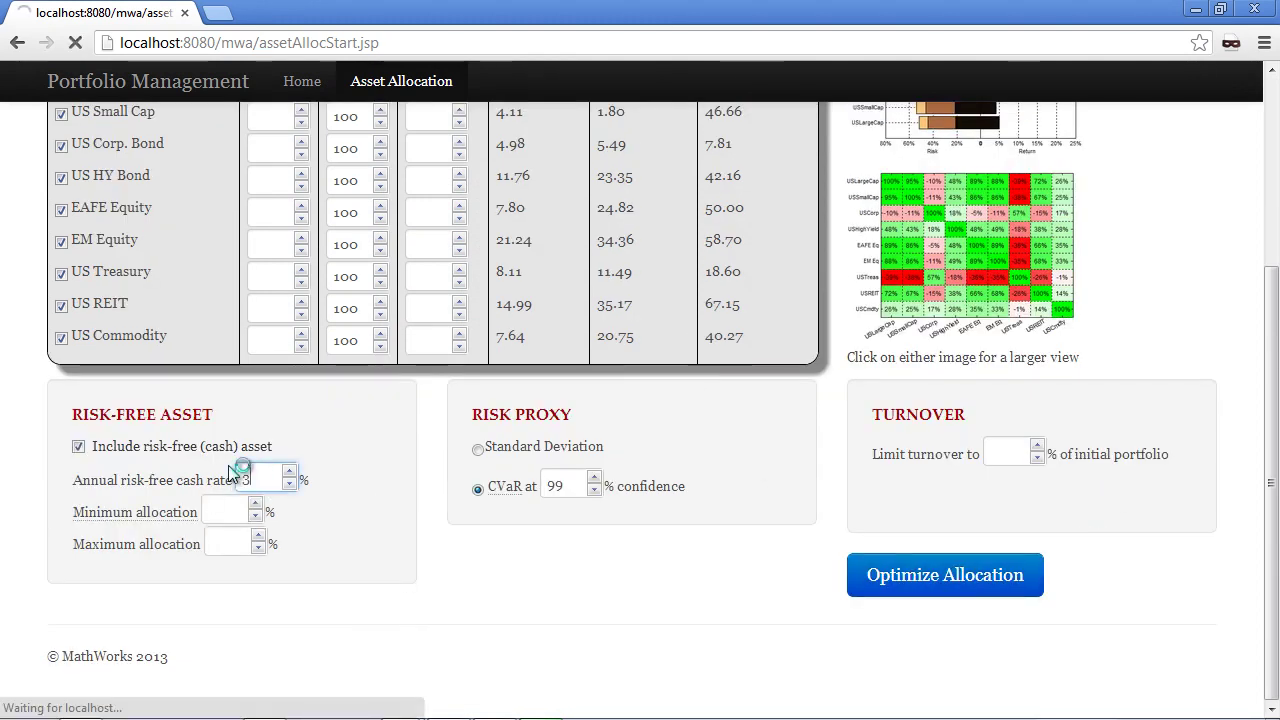
left_click(918, 584)
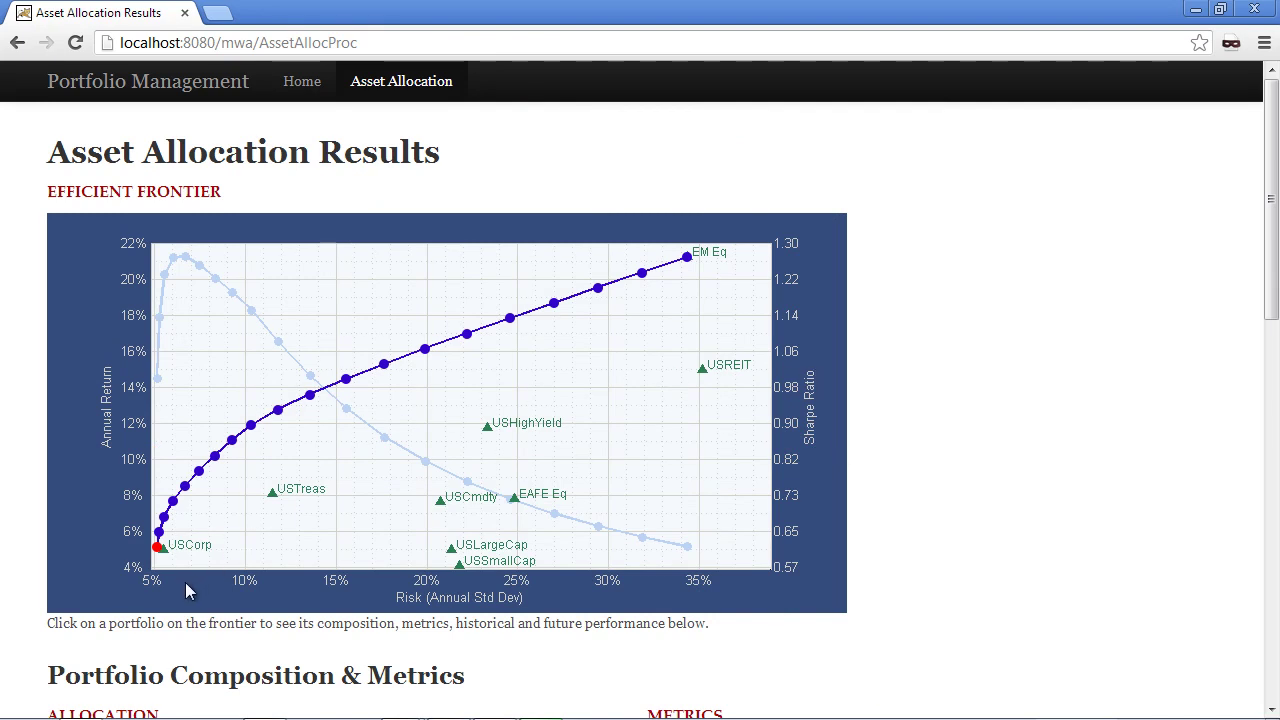
- Scroll through the frontier, allocation pie, metrics, History and Simulation charts, then return to the top
scroll(221, 483, "down", 1)
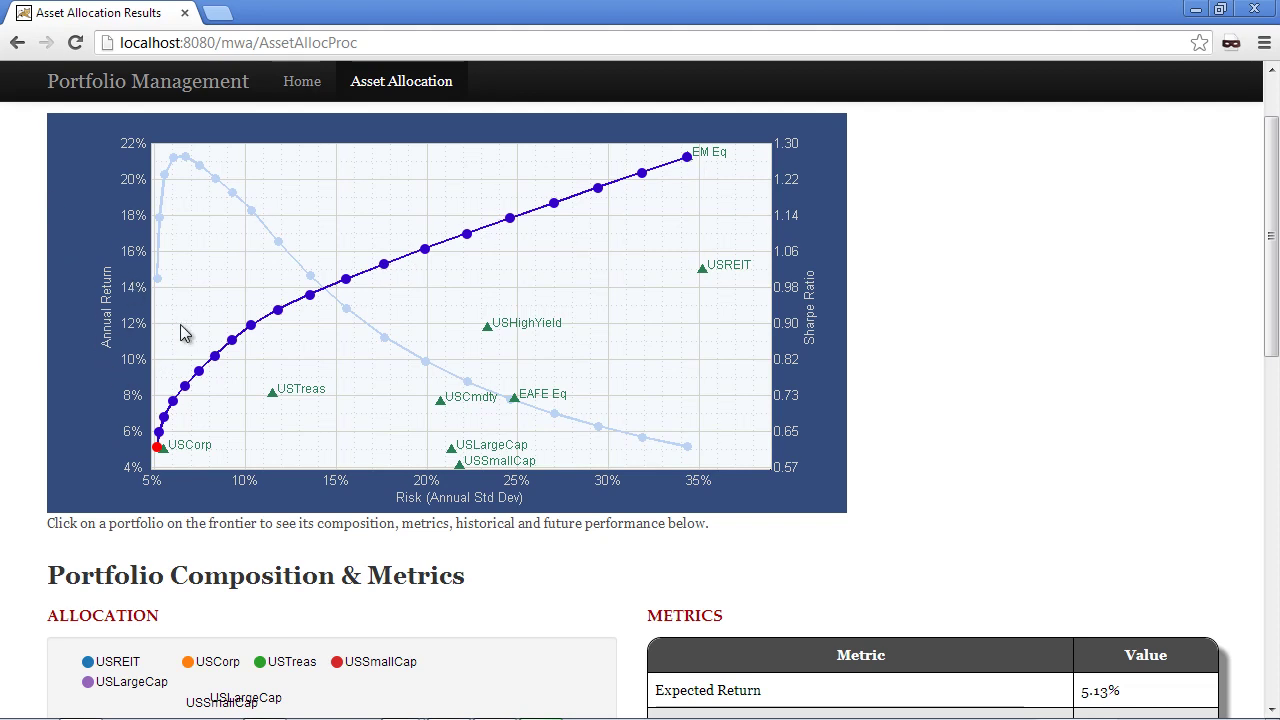
scroll(206, 417, "down", 2)
scroll(206, 417, "down", 2)
scroll(180, 380, "up", 3)
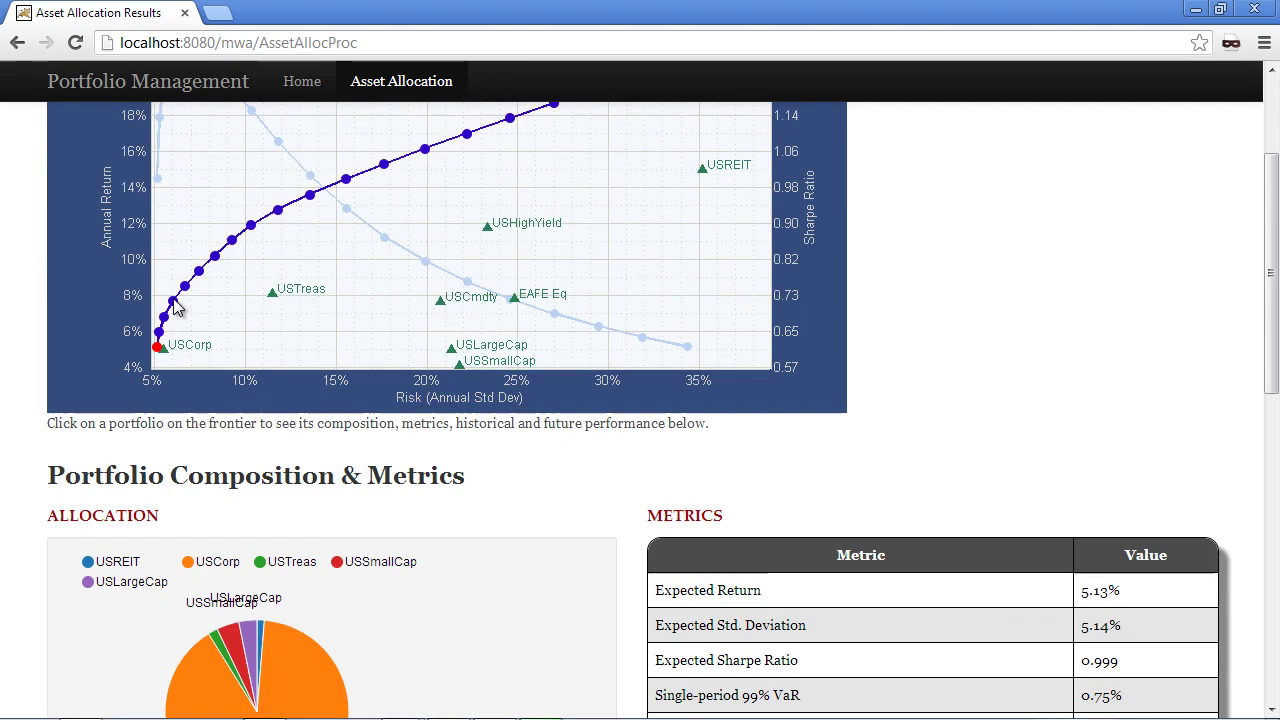
scroll(155, 358, "down", 3)
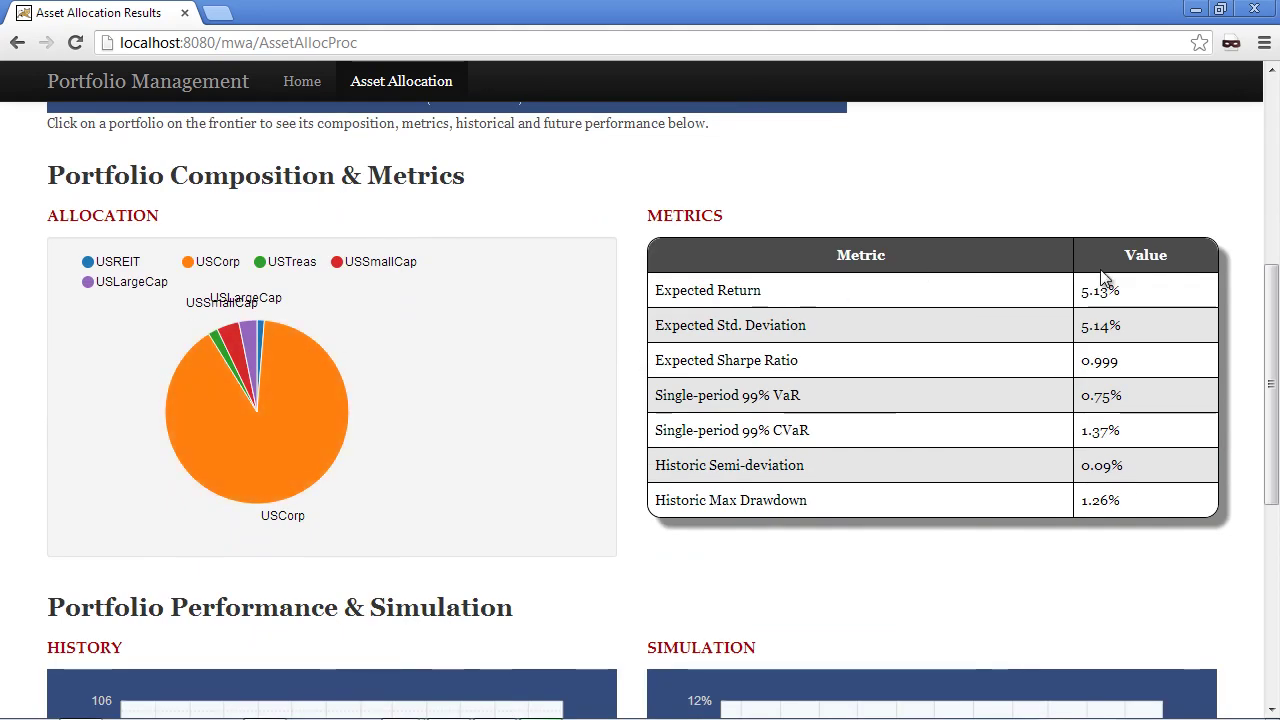
scroll(822, 425, "down", 4)
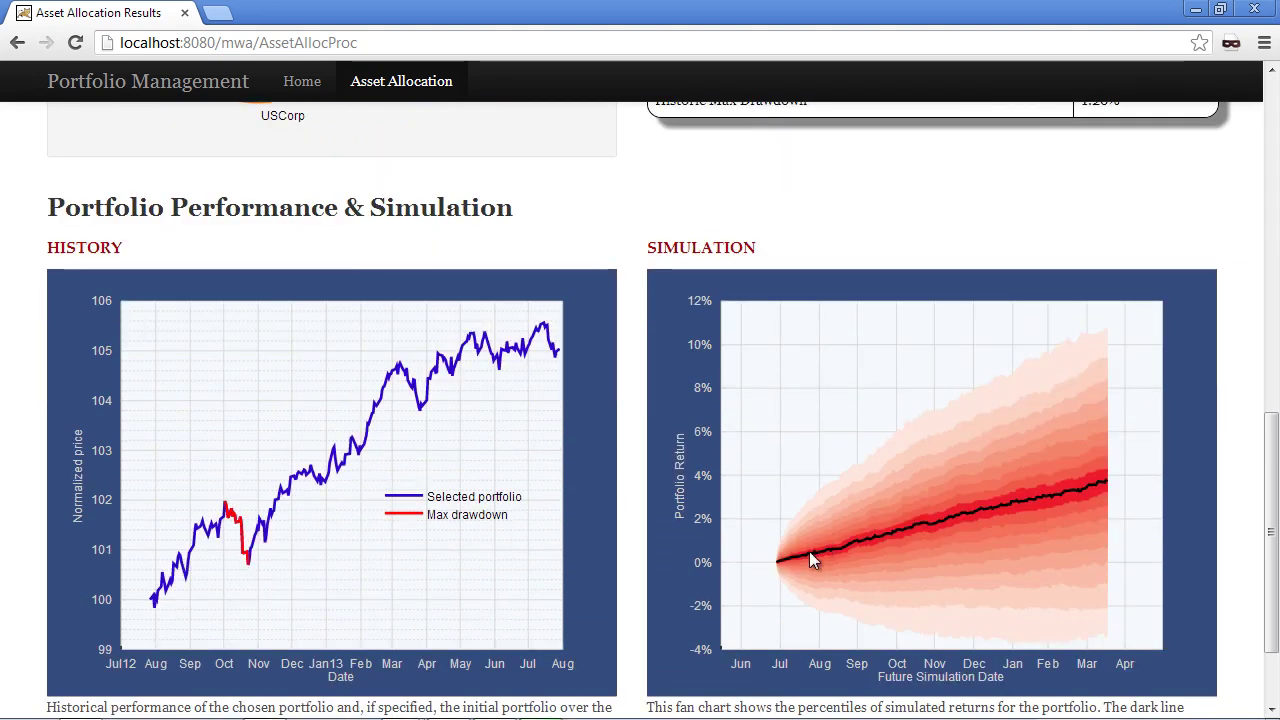
scroll(783, 530, "down", 1)
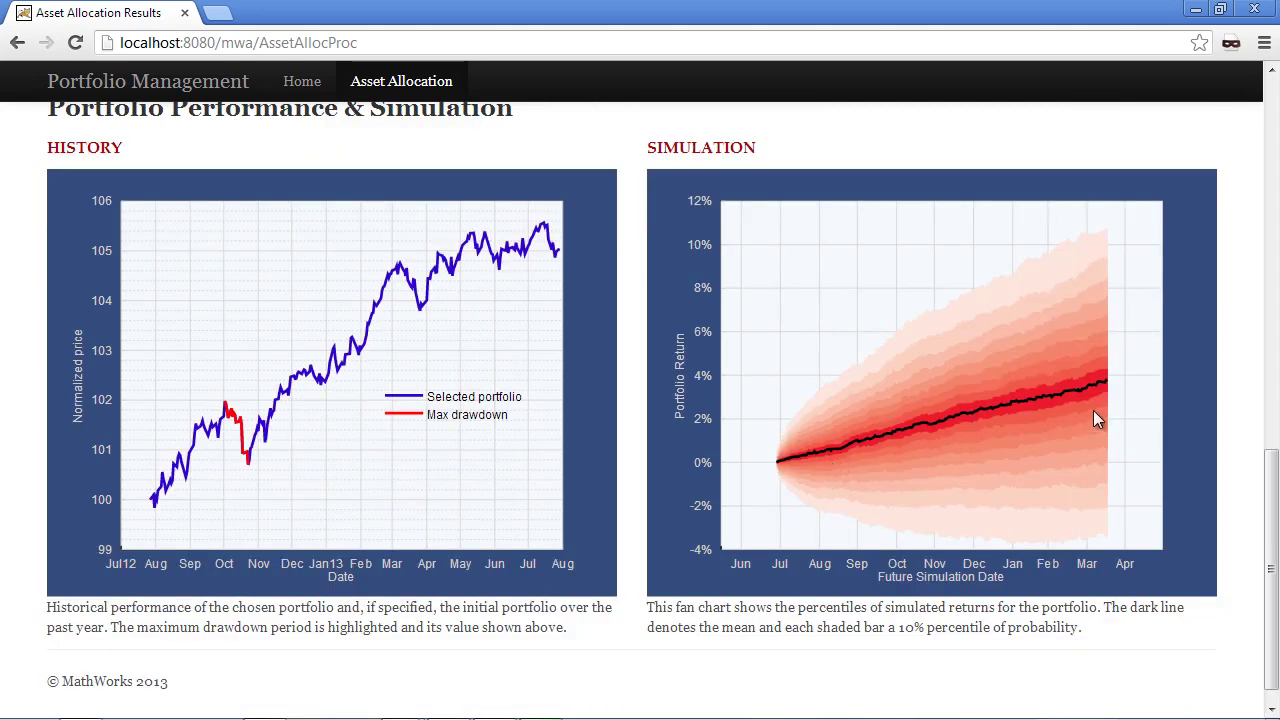
scroll(1016, 368, "up", 10)
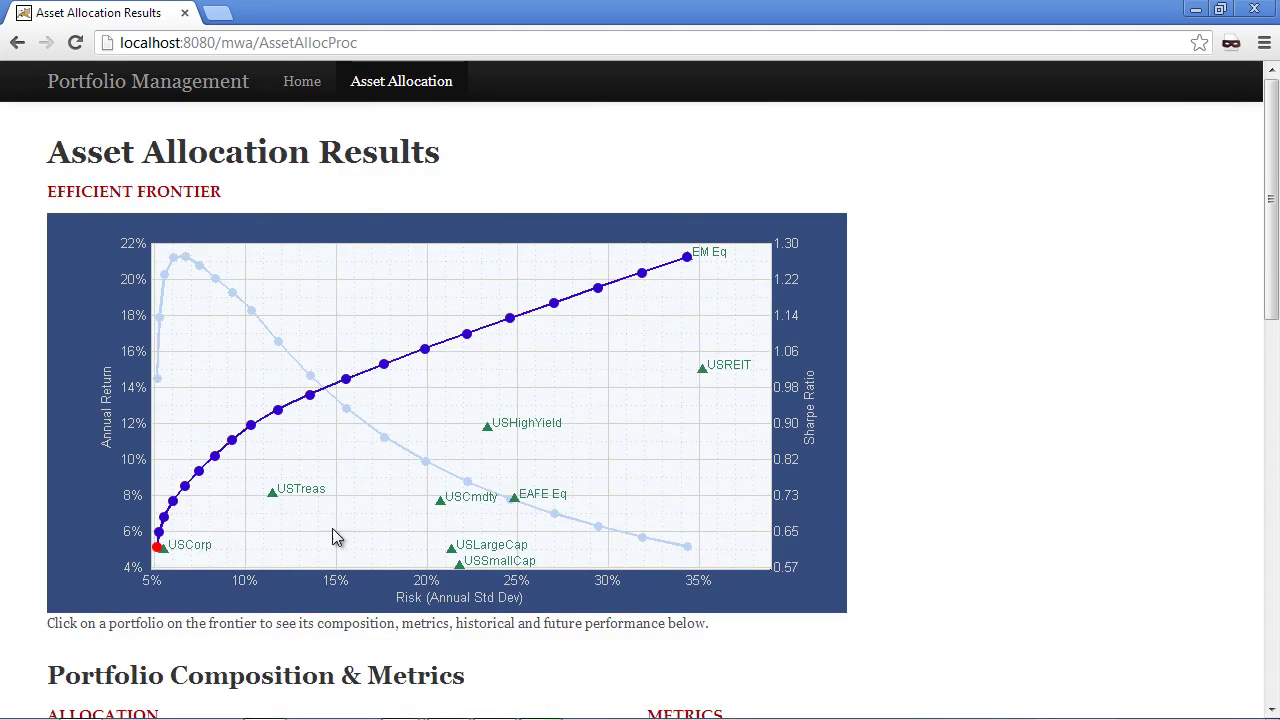
- Select the frontier portfolio near 12% return and review its charts
left_click(251, 428)
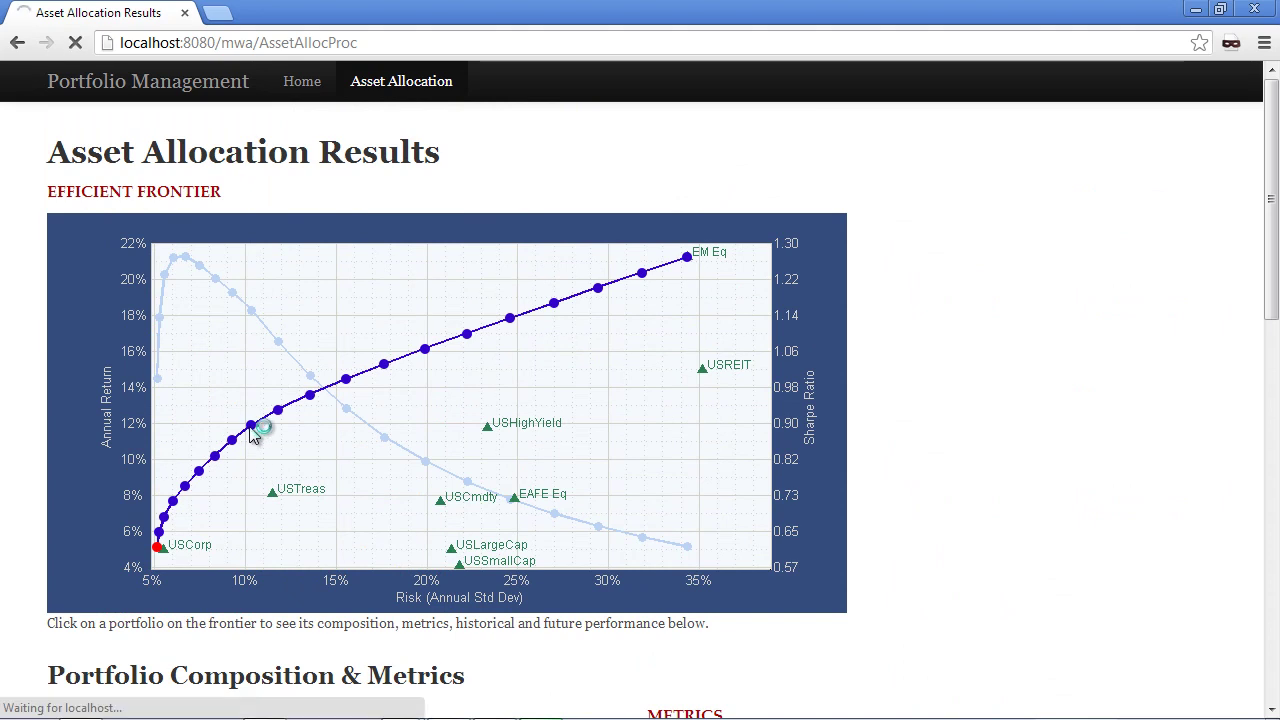
scroll(283, 411, "down", 5)
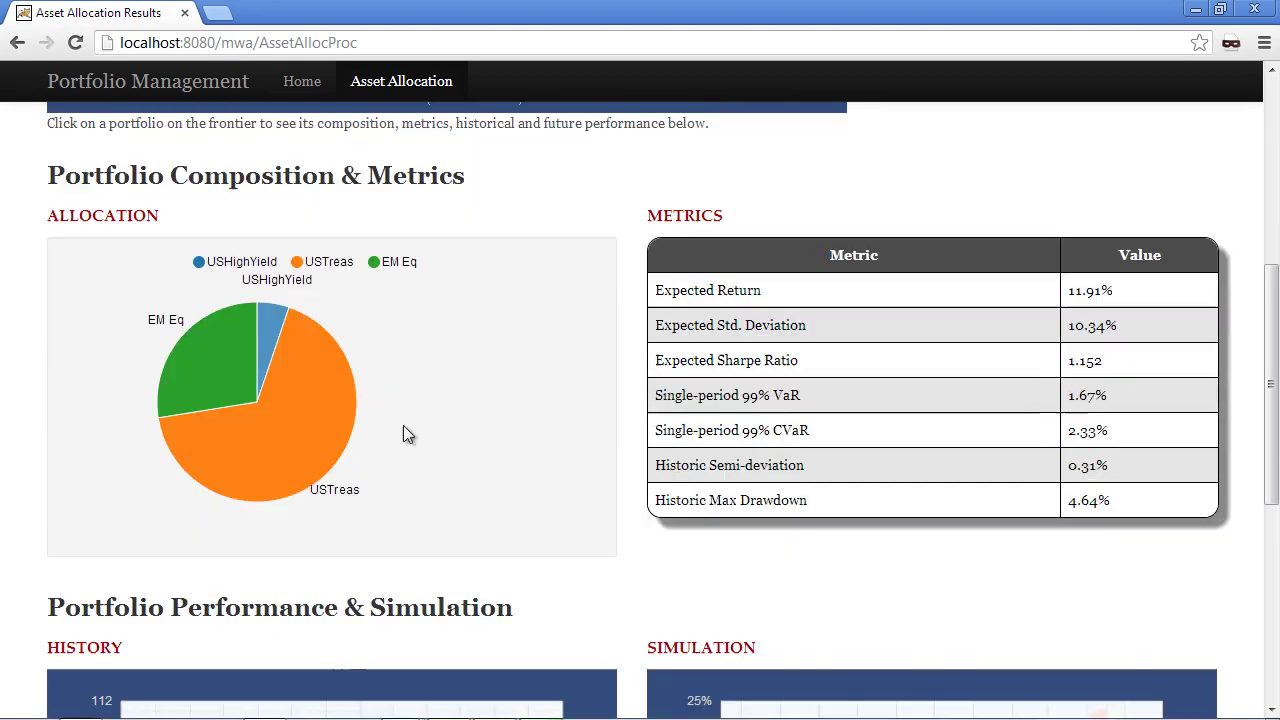
scroll(757, 429, "down", 5)
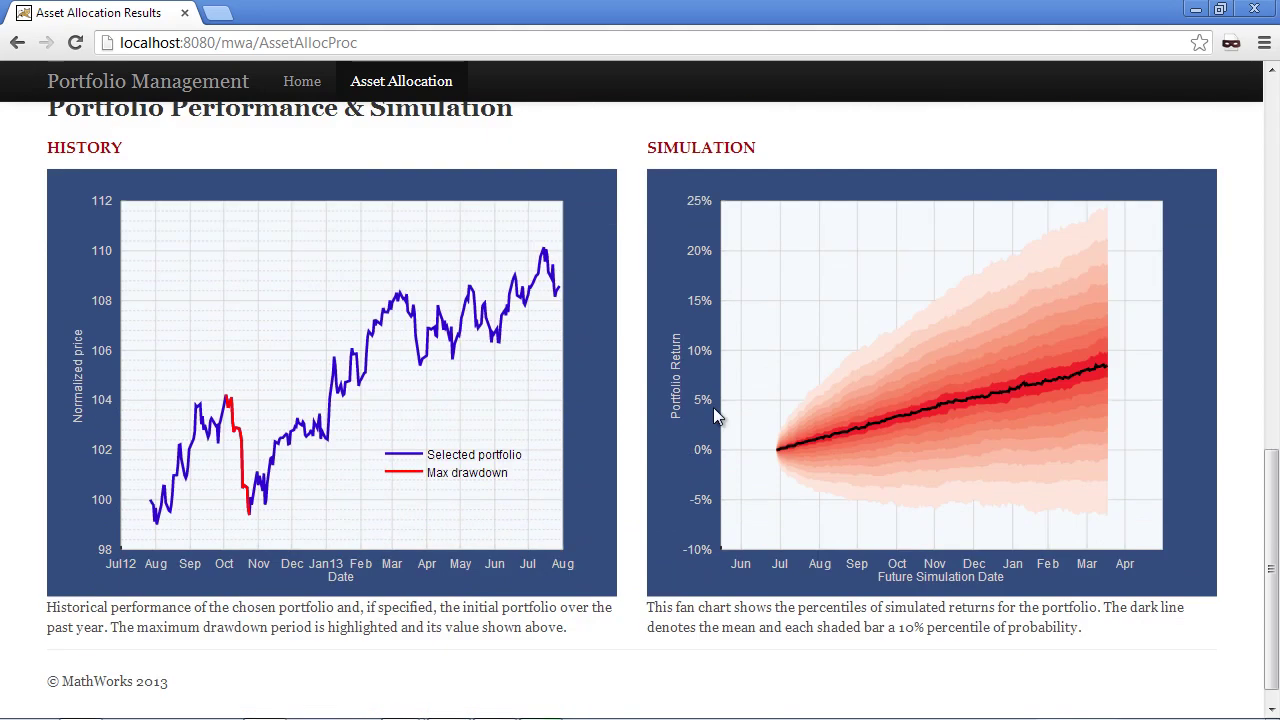
scroll(690, 420, "up", 10)
- Select the ~22% risk portfolio, then resume the slide show at Financial Modeling Workflow
left_click(466, 336)
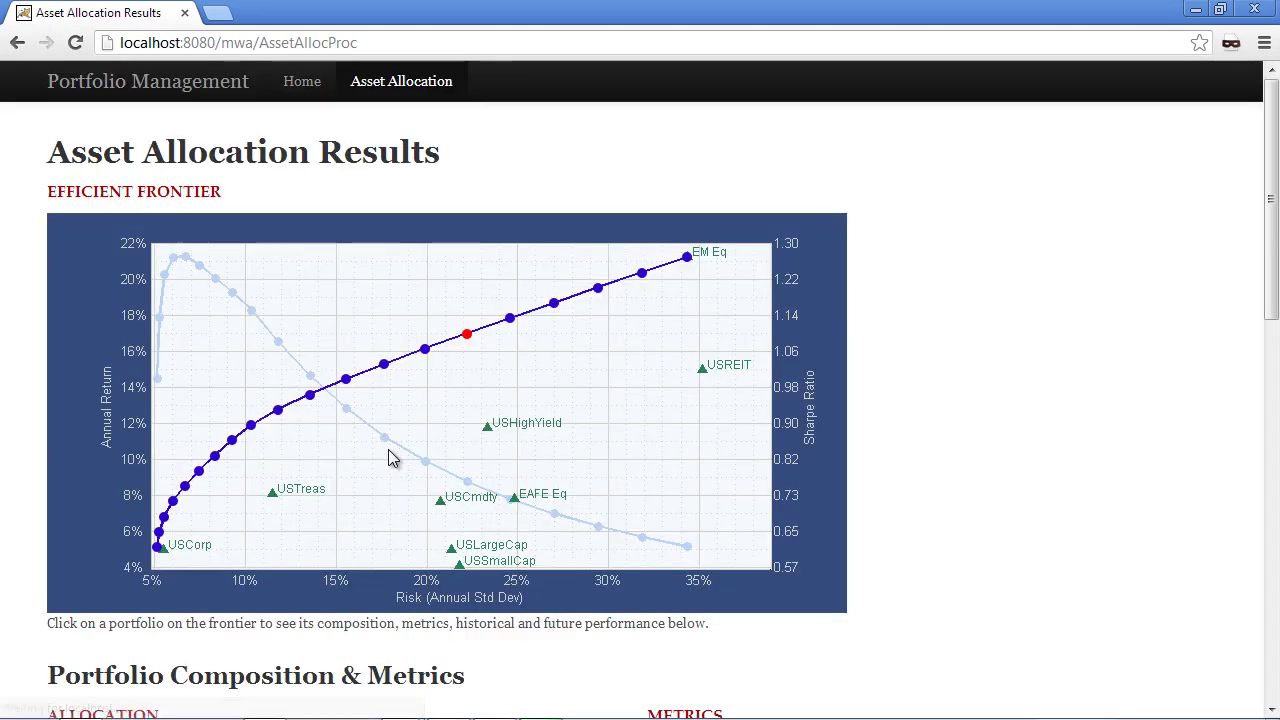
scroll(390, 452, "down", 10)
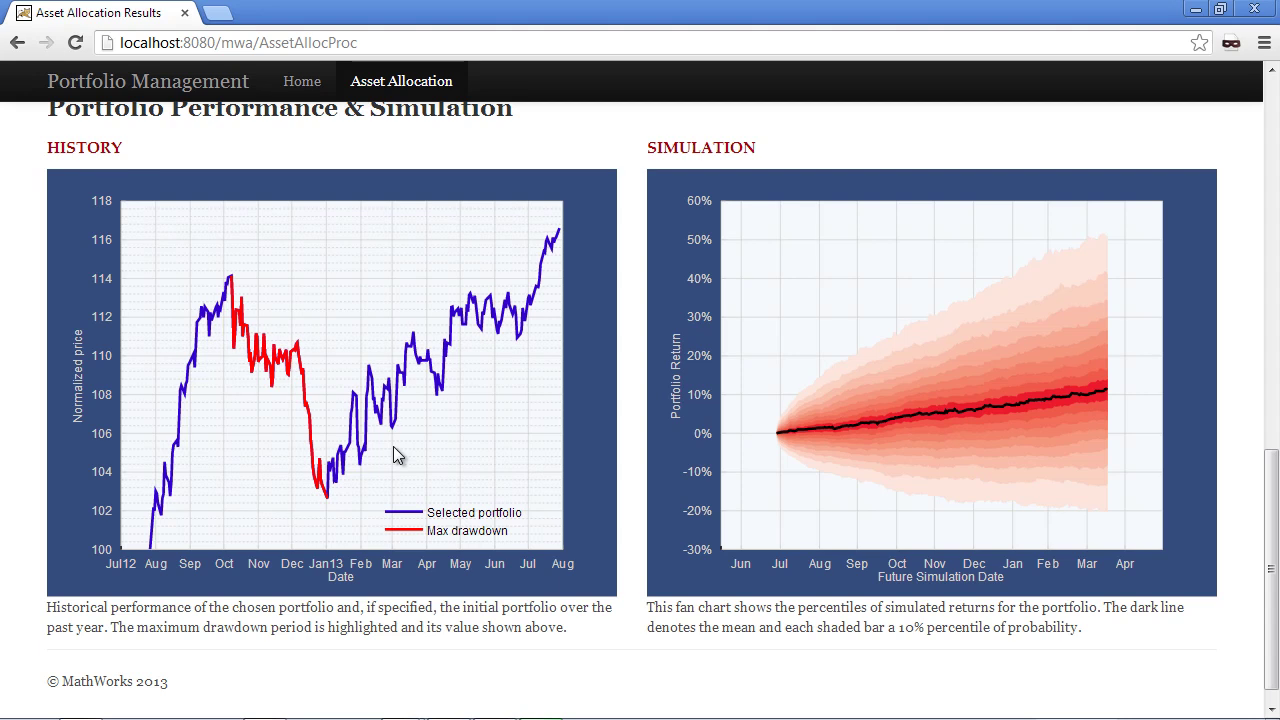
key("alt+Tab")
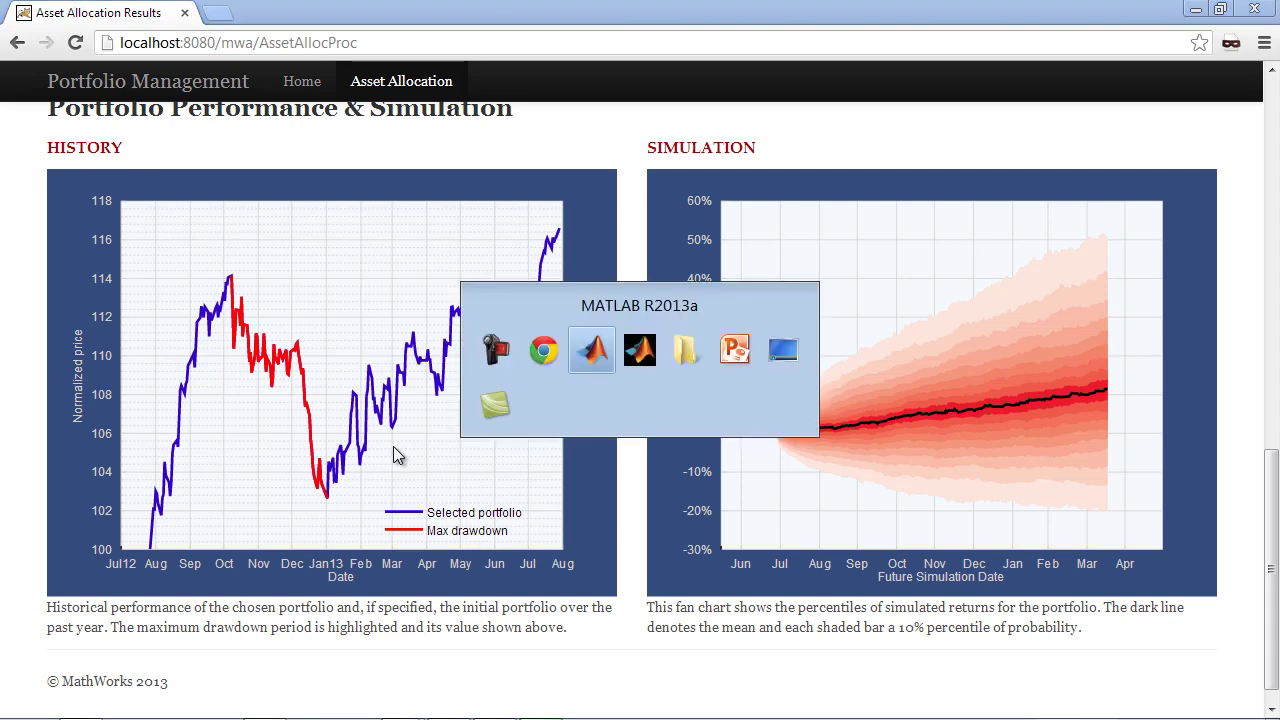
left_click(1070, 708)
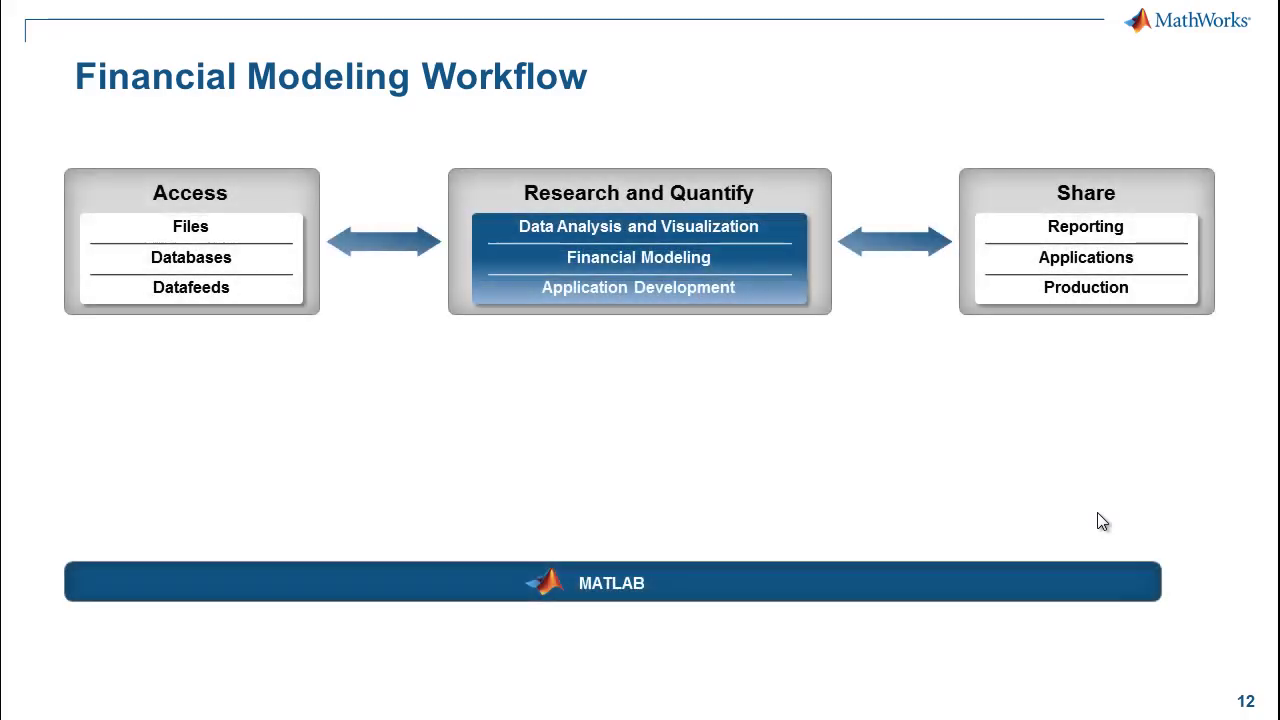